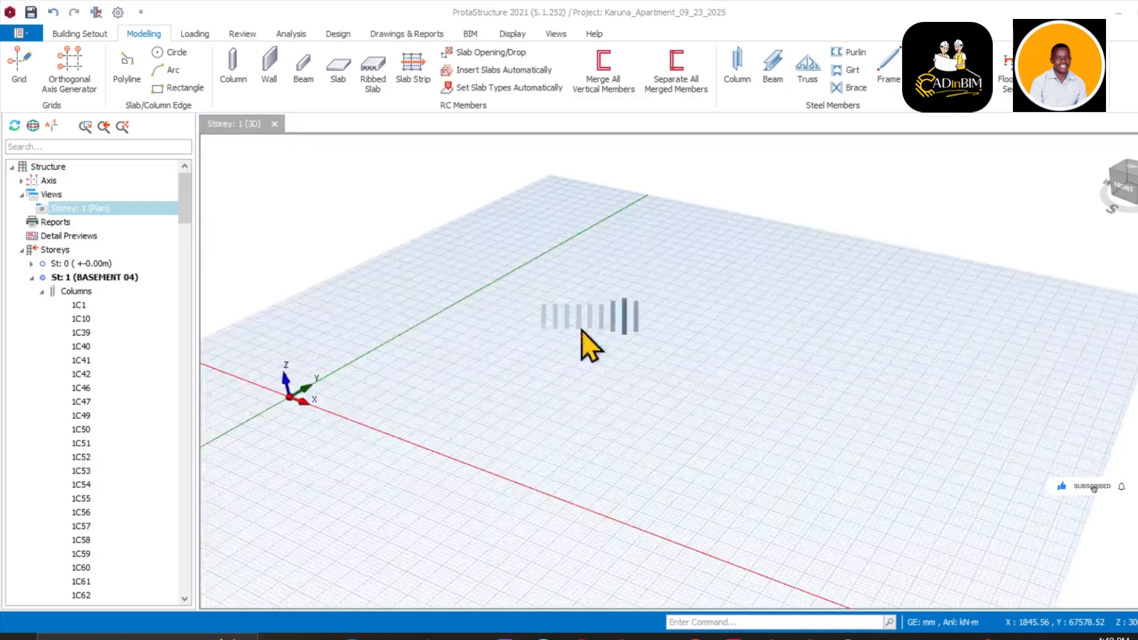
# Zoom and orbit the Storey 1 3D view of the Karuna_Apartment basement model
pyautogui.scroll(3, 587, 325)
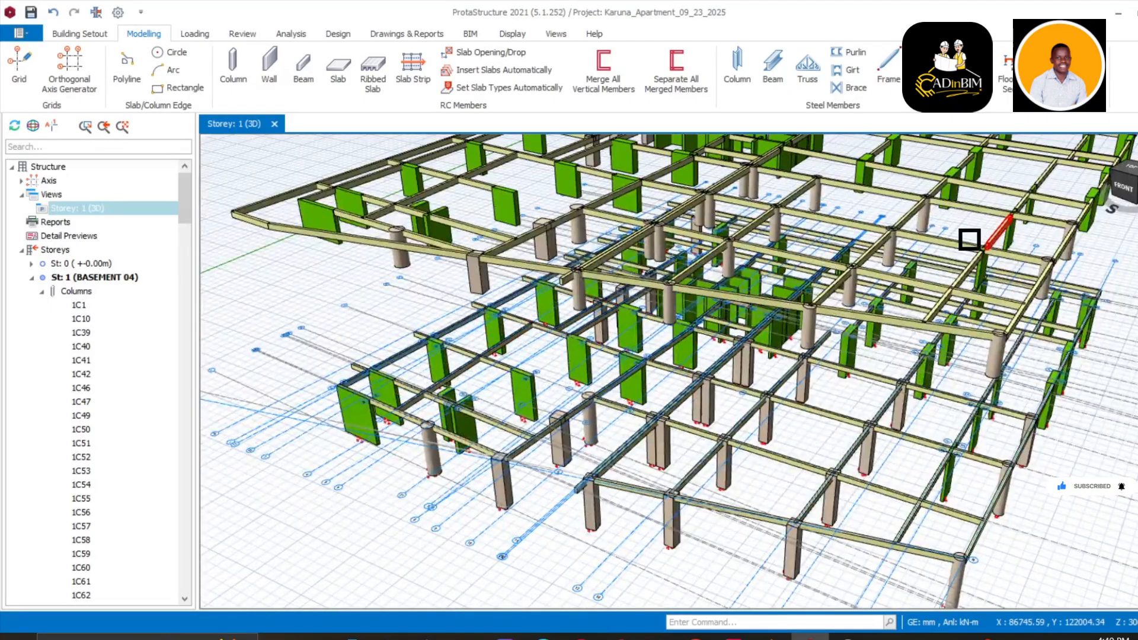
pyautogui.scroll(-6, 970, 239)
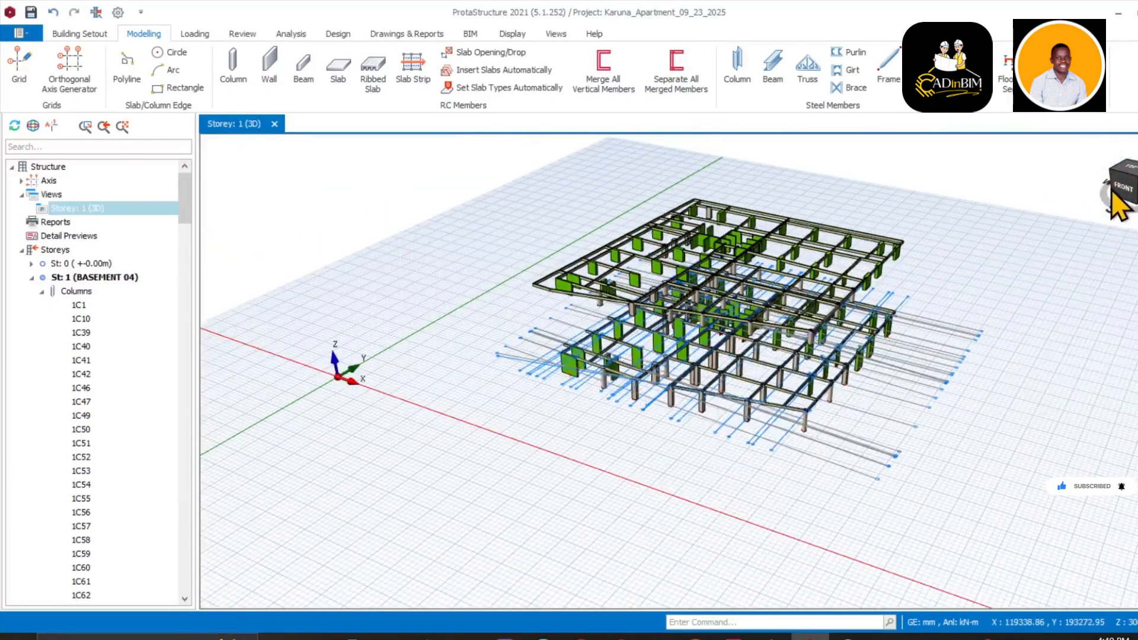
pyautogui.moveTo(1125, 187)
pyautogui.mouseDown()
pyautogui.moveTo(1129, 168)
pyautogui.moveTo(1128, 187)
pyautogui.mouseUp()
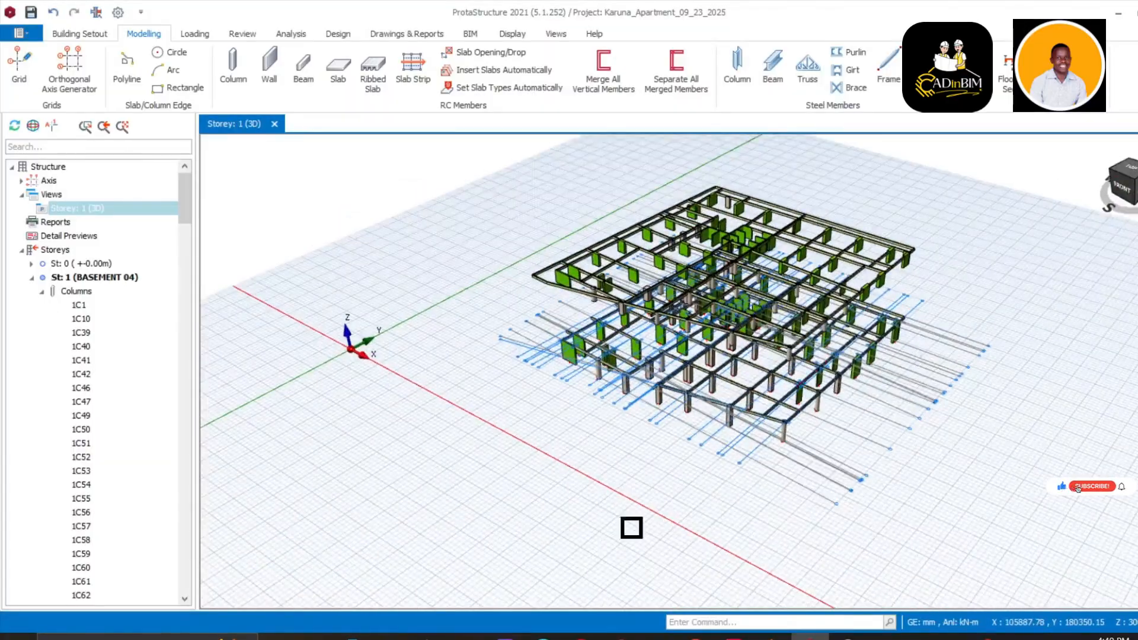
pyautogui.click(734, 637)
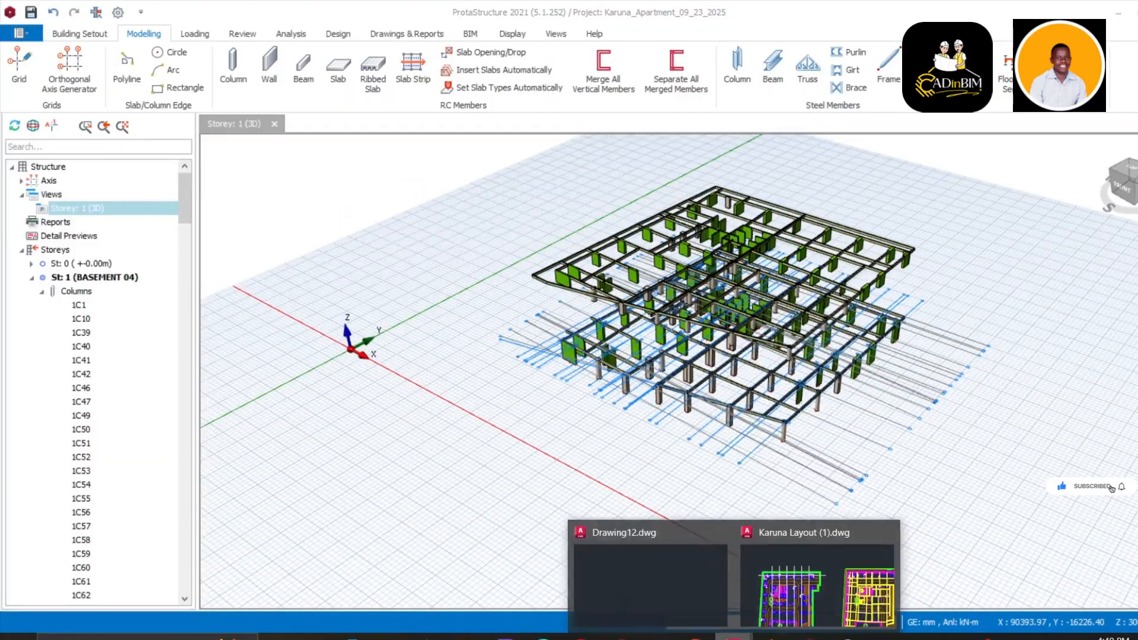
# Open Karuna Layout (1).dwg and pan to the BASEMENT 04 LEVEL plan title
pyautogui.click(815, 600)
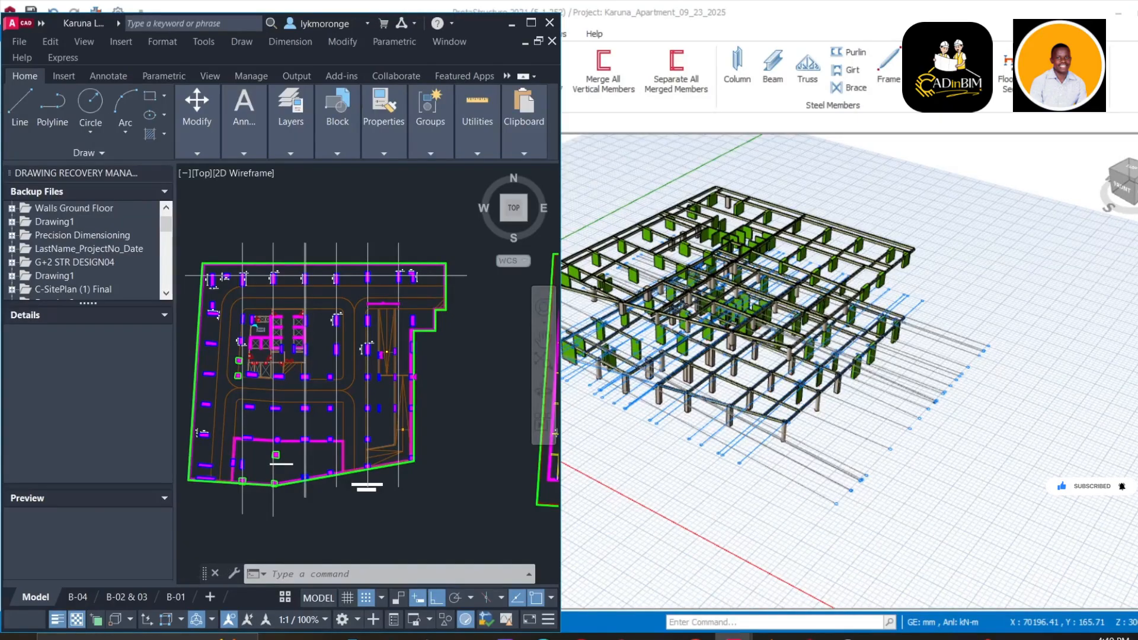
pyautogui.scroll(3, 333, 407)
pyautogui.scroll(-5, 333, 406)
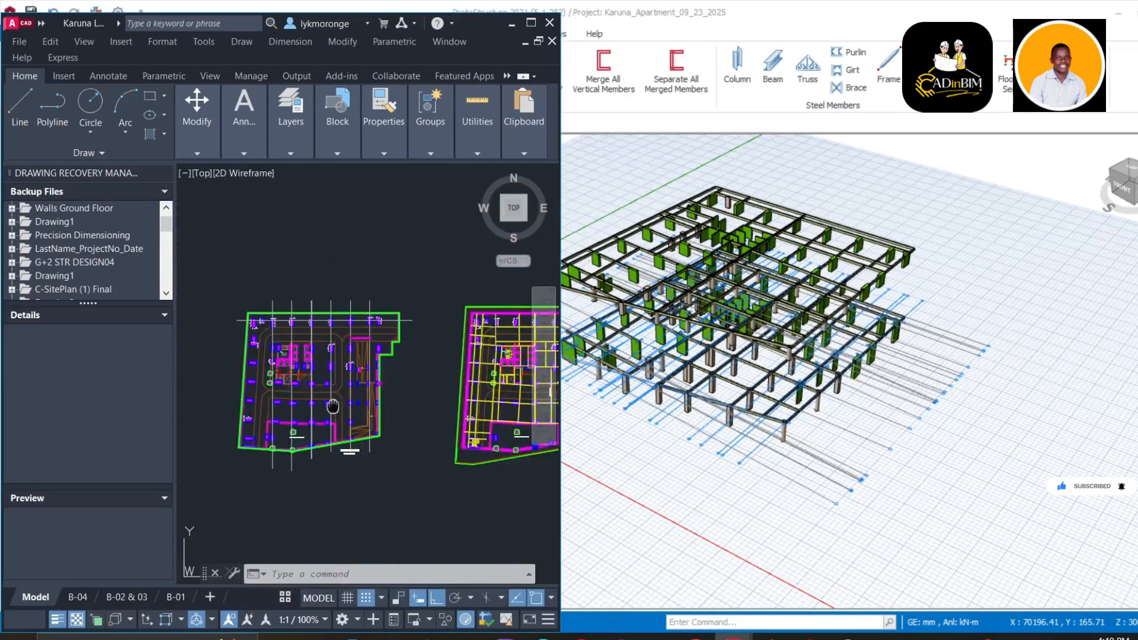
pyautogui.moveTo(333, 407); pyautogui.dragTo(378, 322, button='middle')
pyautogui.scroll(9, 377, 349)
pyautogui.scroll(-4, 374, 372)
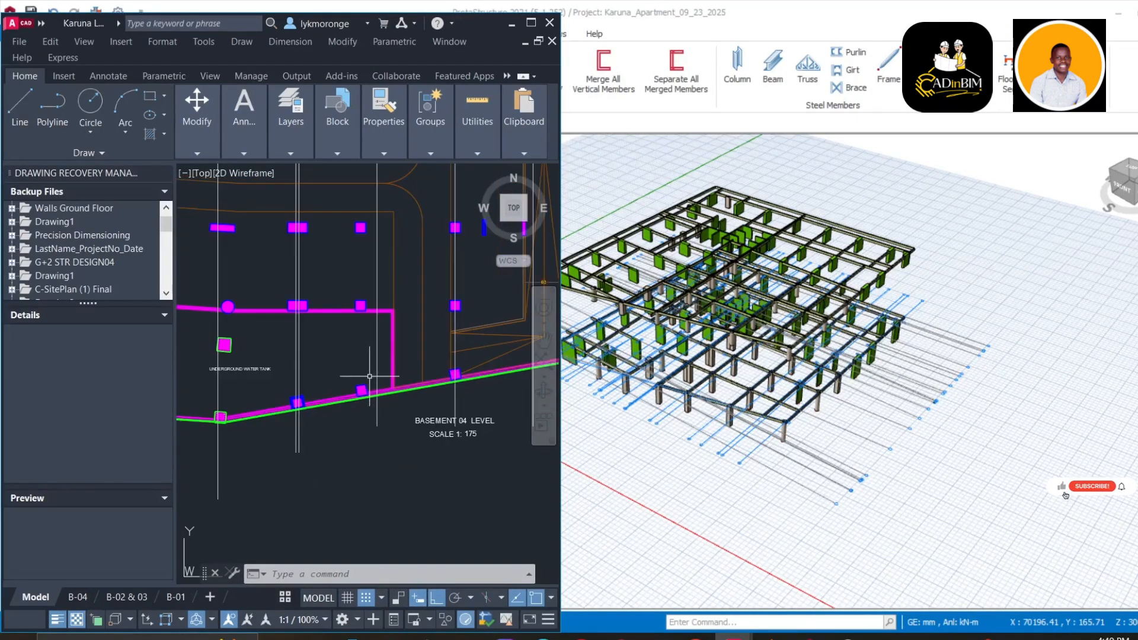
pyautogui.moveTo(370, 376); pyautogui.dragTo(316, 332, button='middle')
pyautogui.scroll(10, 409, 386)
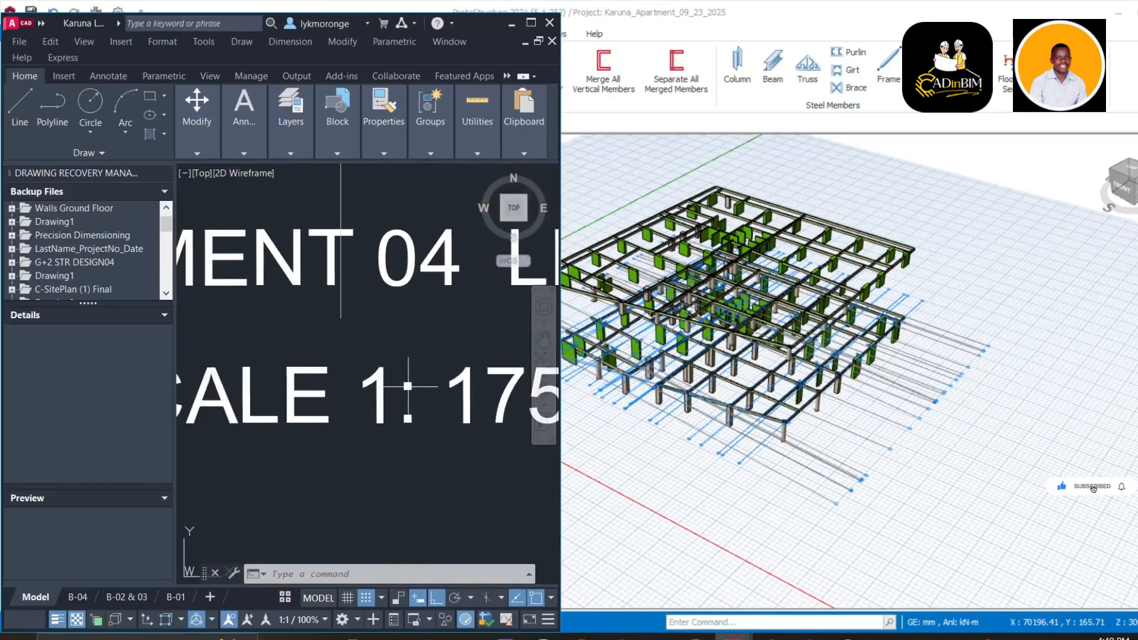
pyautogui.scroll(-3, 409, 386)
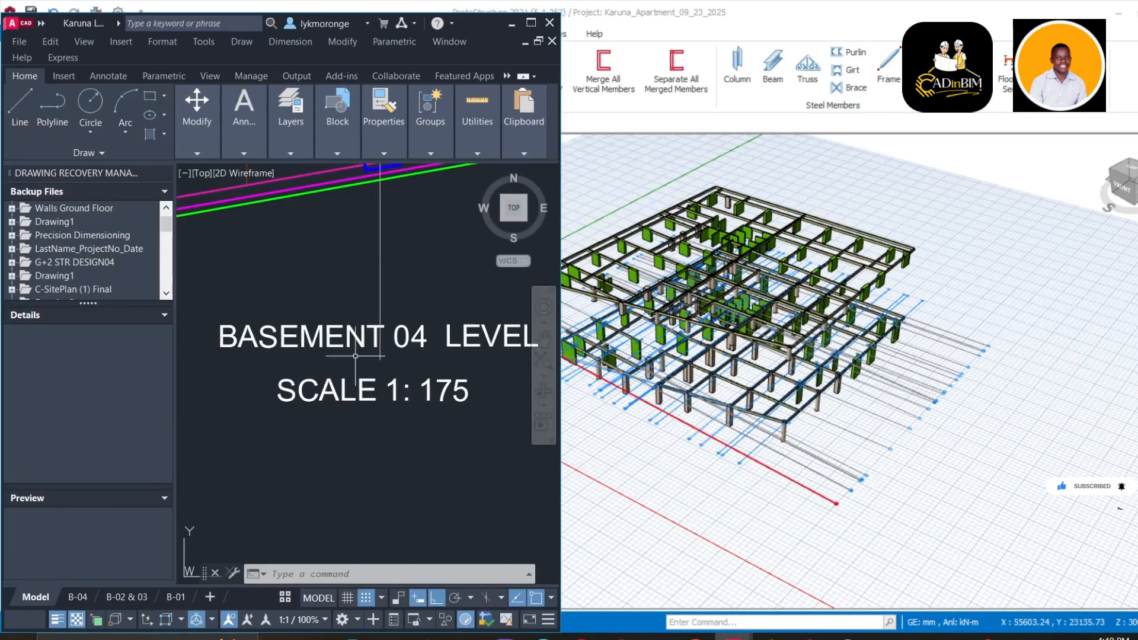
# Pan and zoom over the basement walls and columns above the BASEMENT 04 title
pyautogui.moveTo(355, 360); pyautogui.dragTo(357, 360, button='middle')
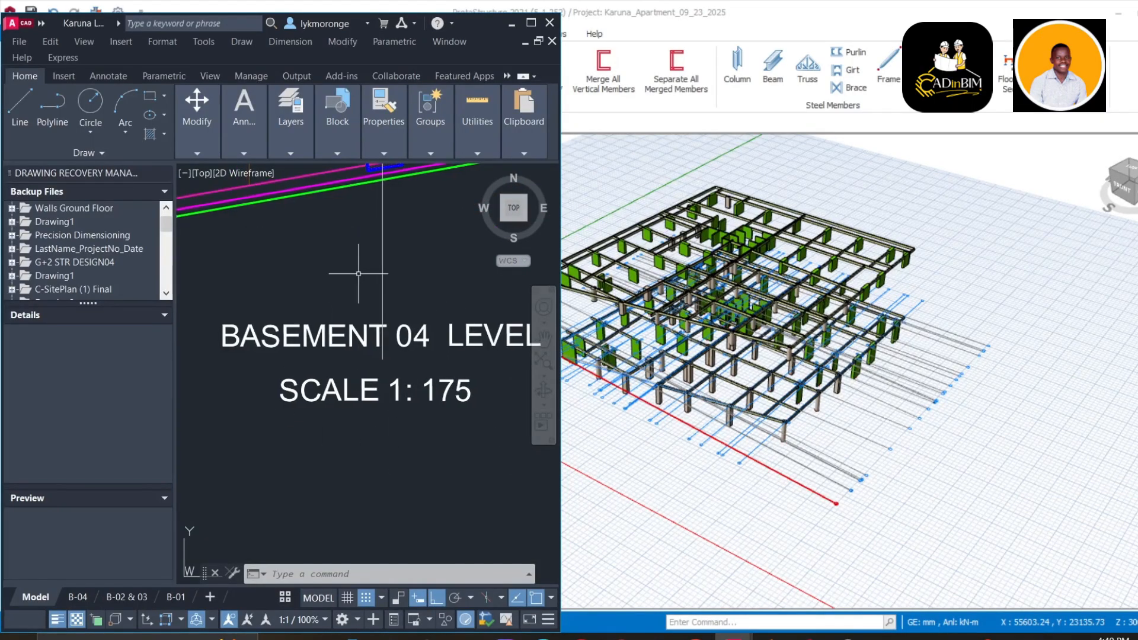
pyautogui.moveTo(360, 314); pyautogui.dragTo(382, 372, button='middle')
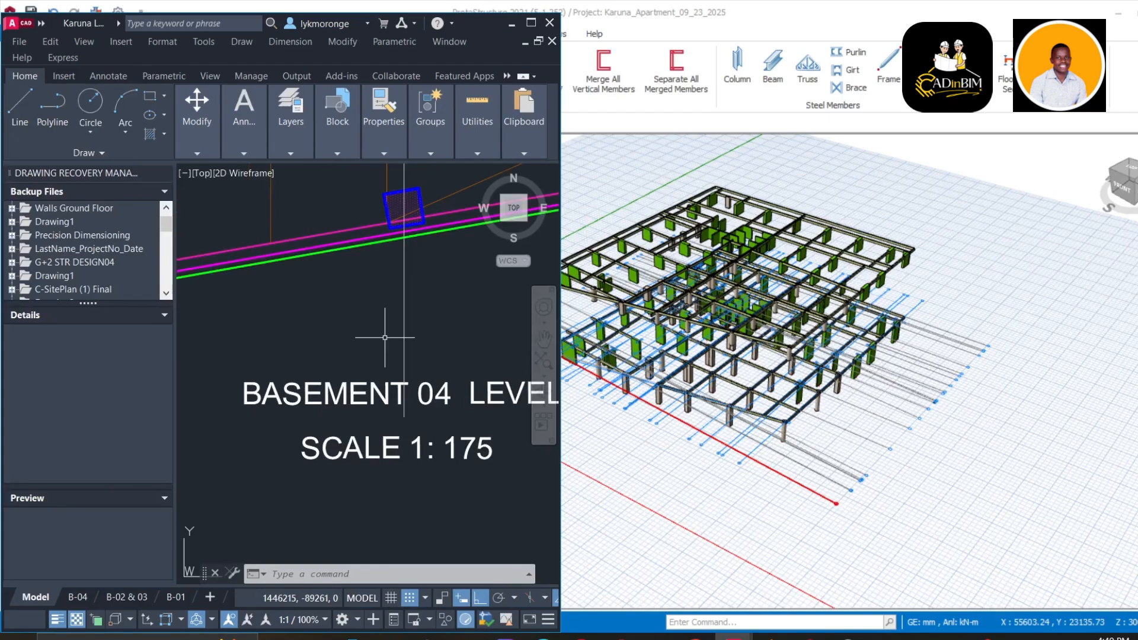
pyautogui.scroll(-4, 384, 337)
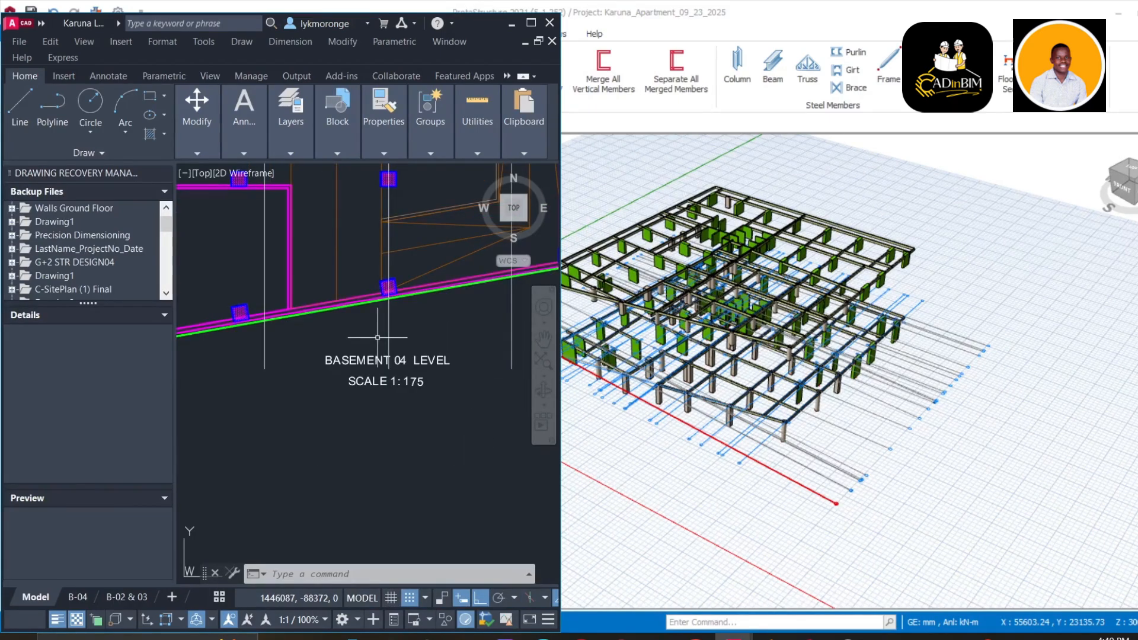
pyautogui.scroll(-2, 378, 338)
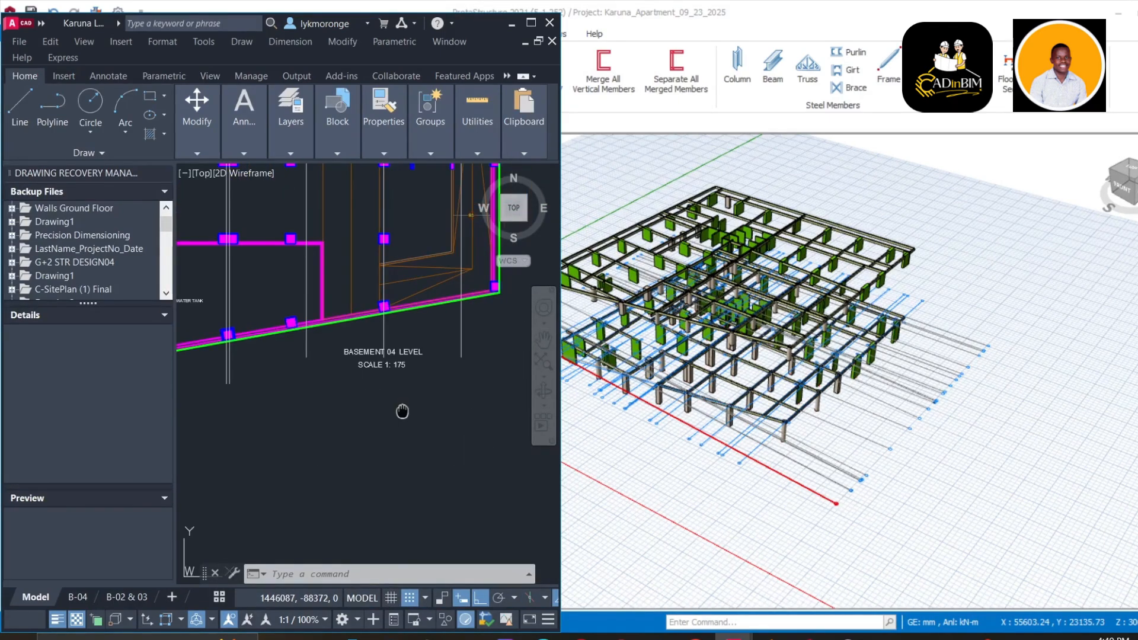
pyautogui.moveTo(340, 181); pyautogui.dragTo(364, 248, button='middle')
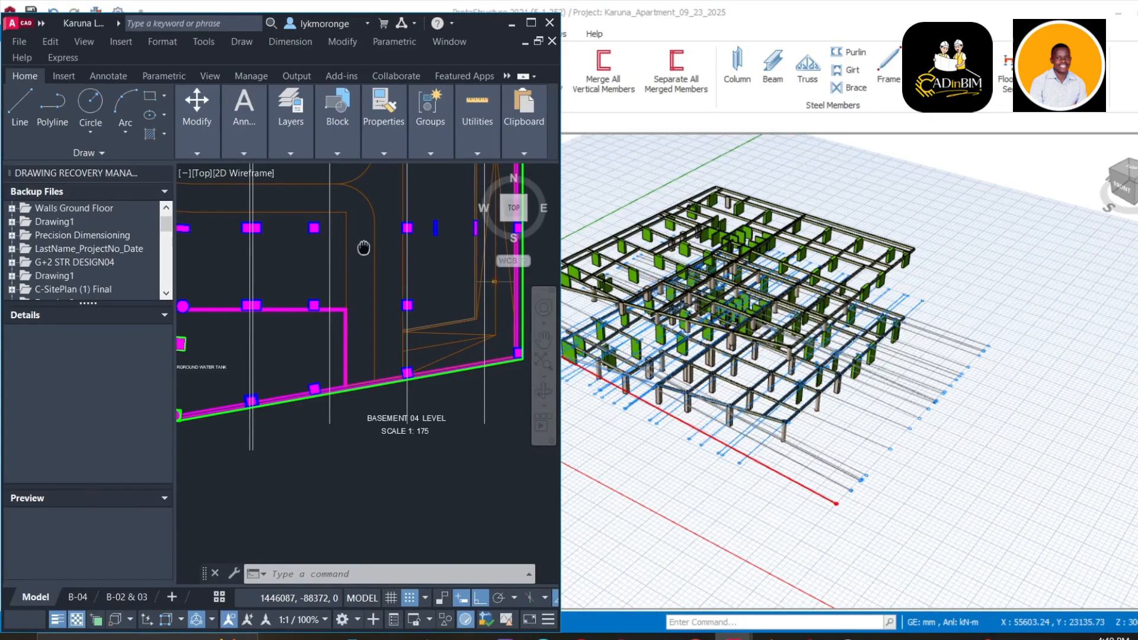
pyautogui.moveTo(364, 248); pyautogui.dragTo(386, 336, button='middle')
pyautogui.scroll(-2, 366, 240)
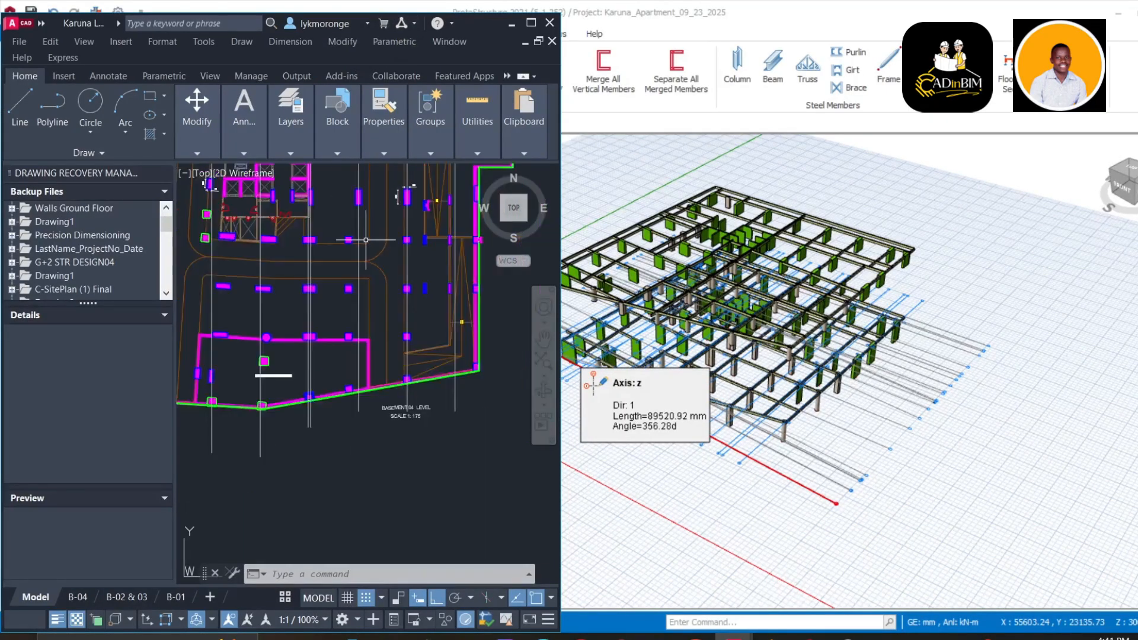
pyautogui.scroll(-2, 366, 241)
pyautogui.scroll(5, 338, 441)
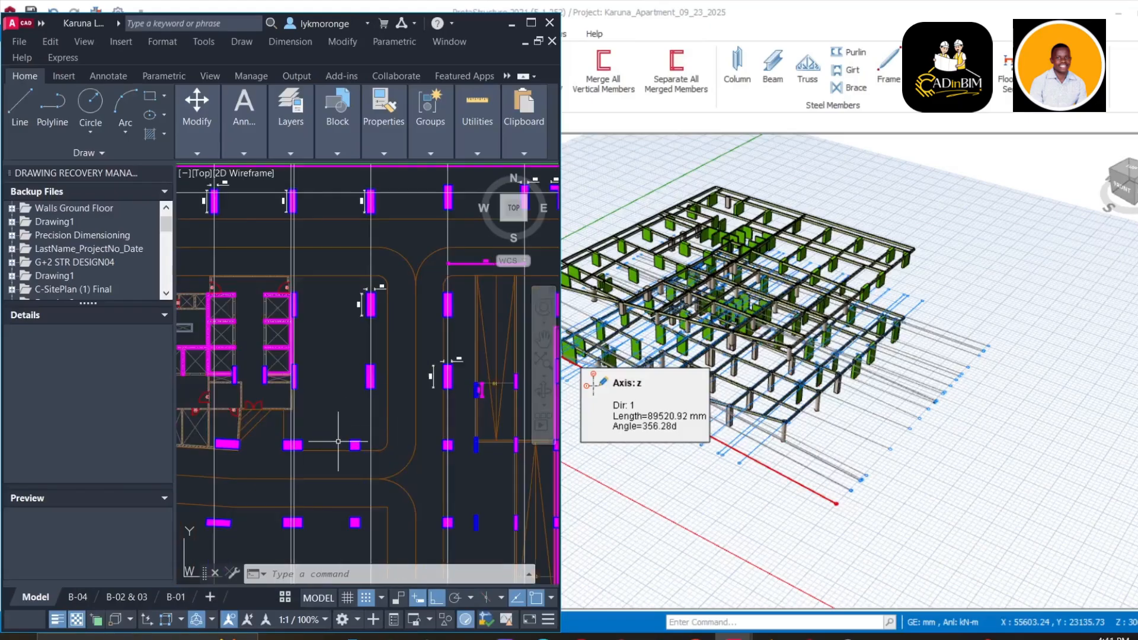
pyautogui.scroll(4, 338, 442)
pyautogui.scroll(-10, 451, 411)
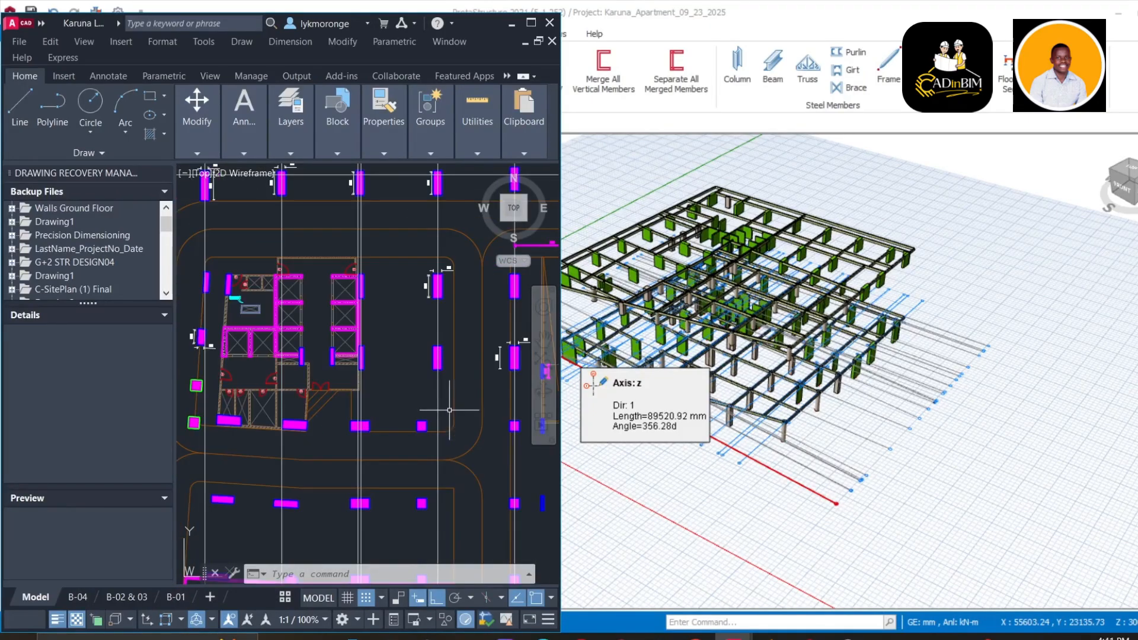
pyautogui.scroll(5, 352, 424)
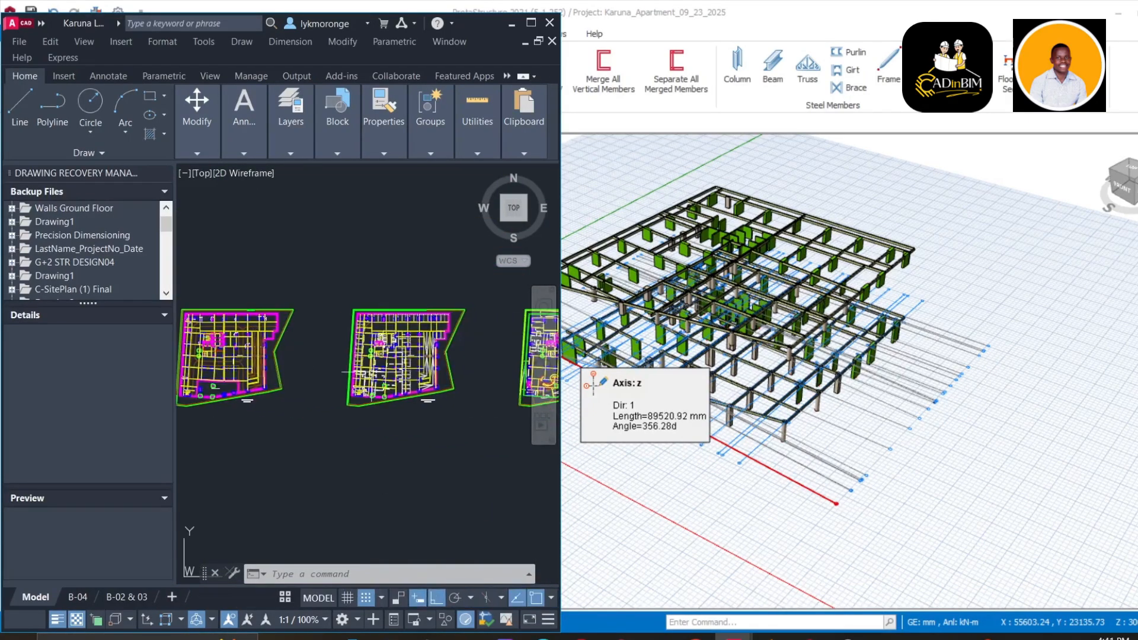
pyautogui.scroll(5, 367, 356)
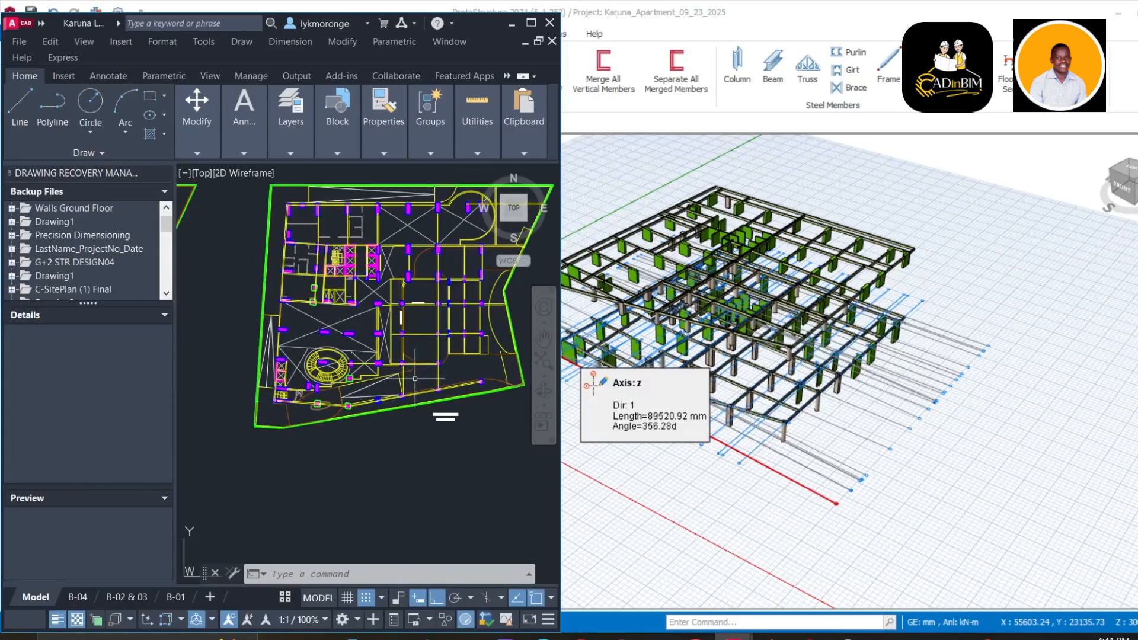
pyautogui.scroll(4, 419, 375)
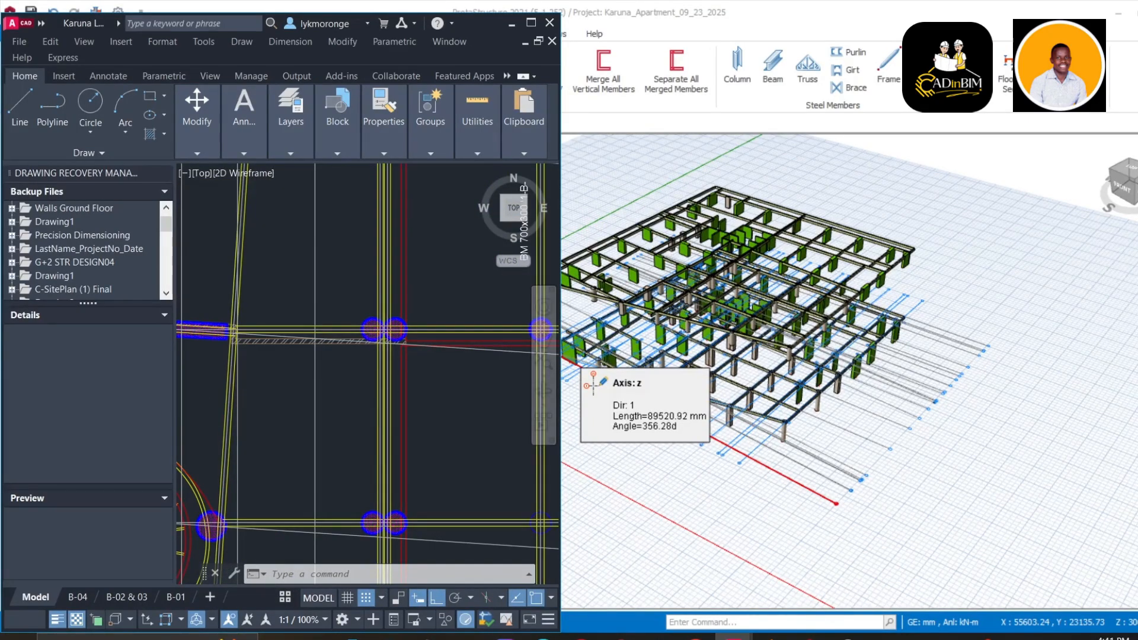
pyautogui.scroll(4, 496, 548)
pyautogui.moveTo(475, 509); pyautogui.dragTo(615, 390, button='middle')
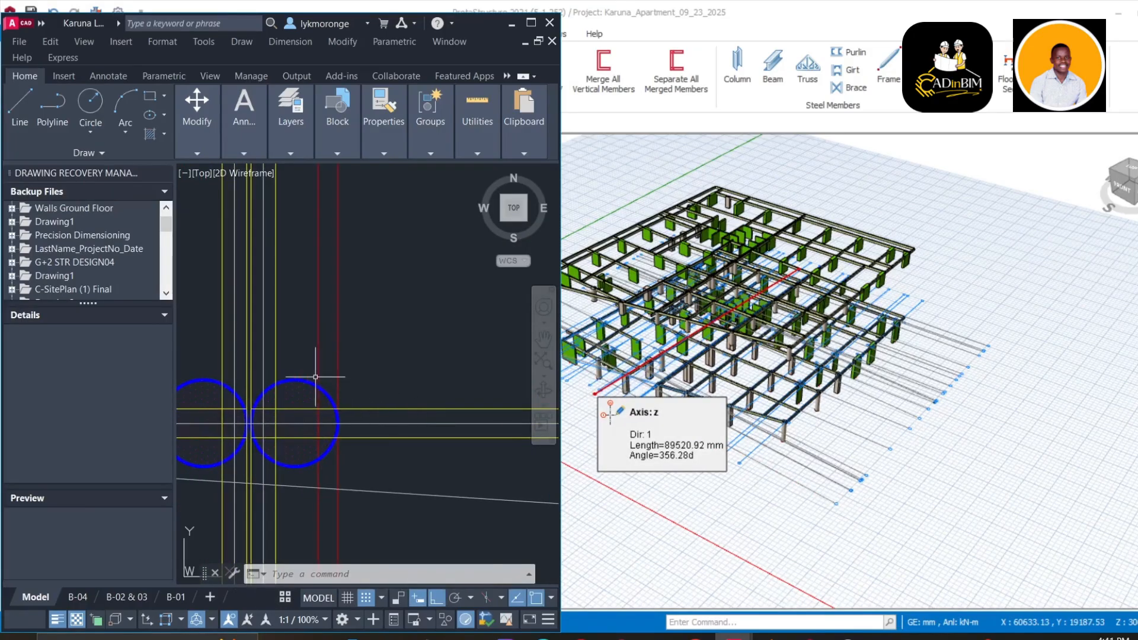
pyautogui.scroll(-5, 377, 425)
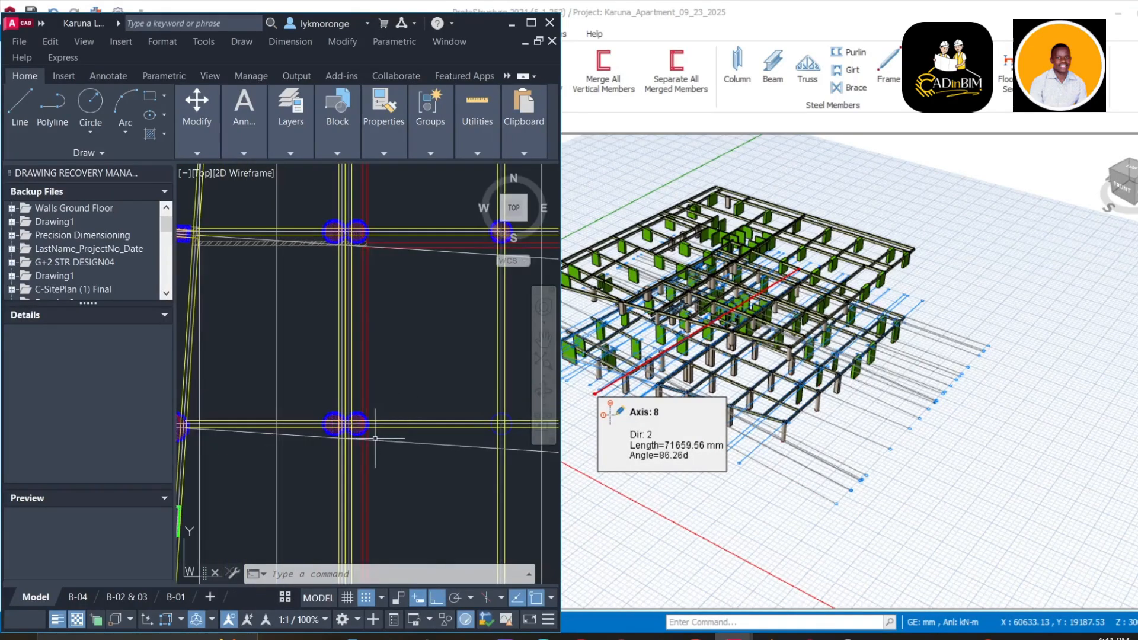
pyautogui.scroll(3, 375, 439)
pyautogui.scroll(-5, 339, 425)
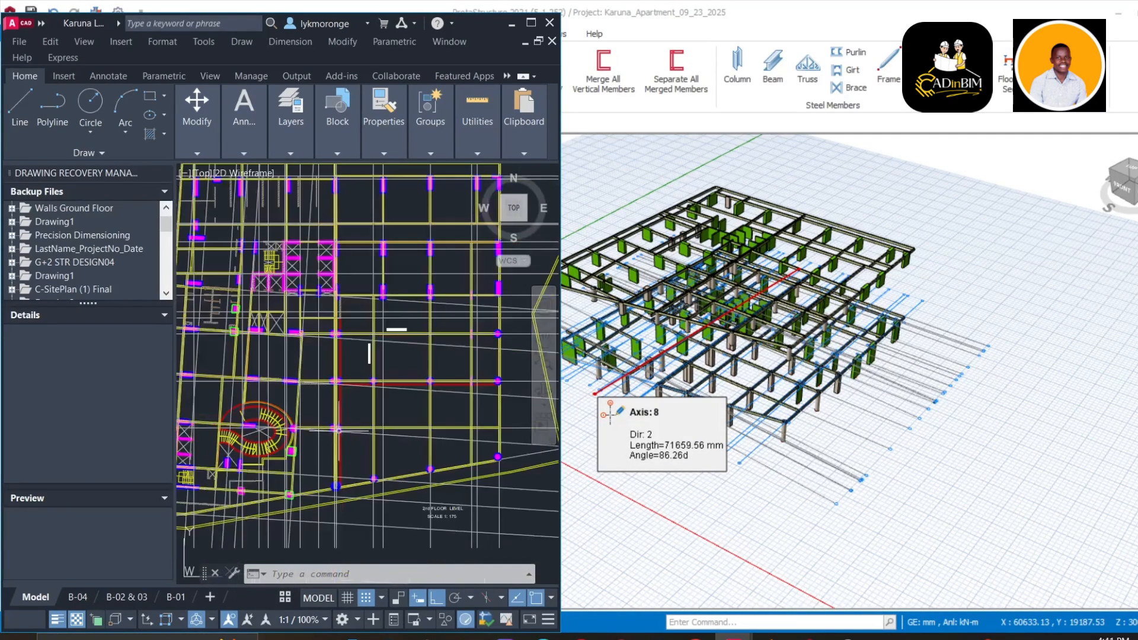
pyautogui.scroll(5, 339, 378)
pyautogui.scroll(-5, 339, 378)
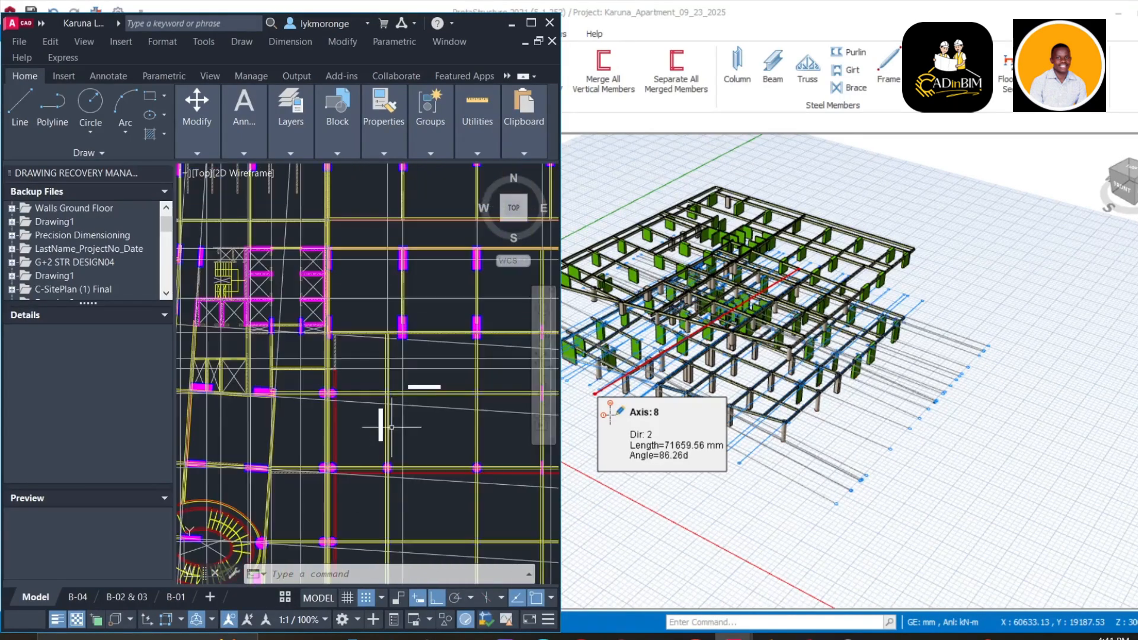
pyautogui.scroll(5, 382, 364)
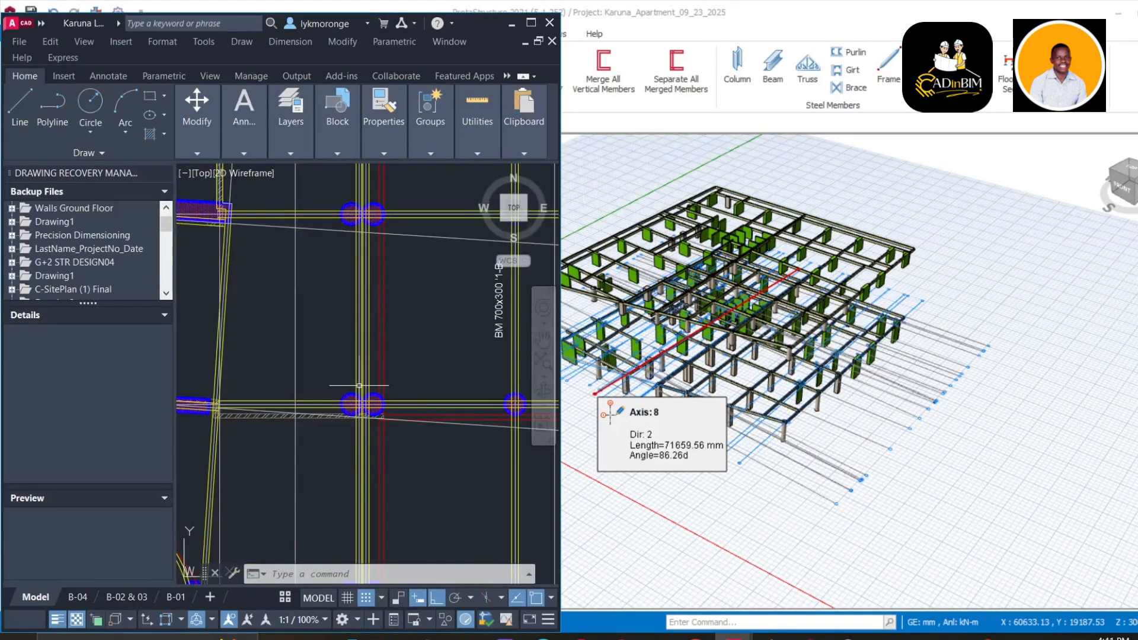
pyautogui.scroll(3, 358, 386)
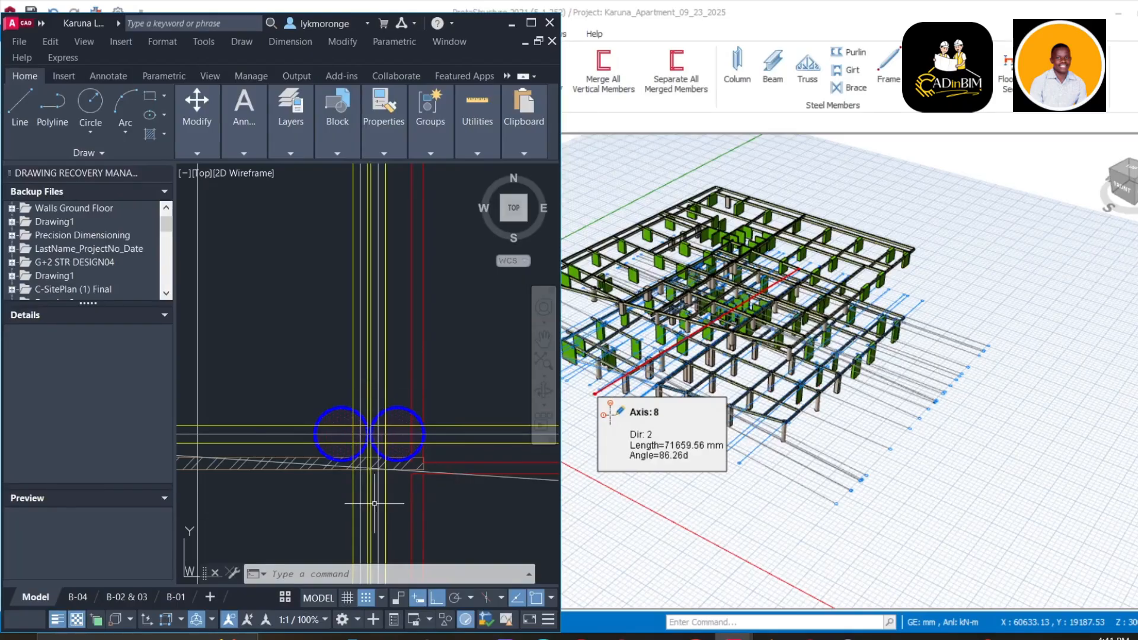
pyautogui.scroll(4, 372, 438)
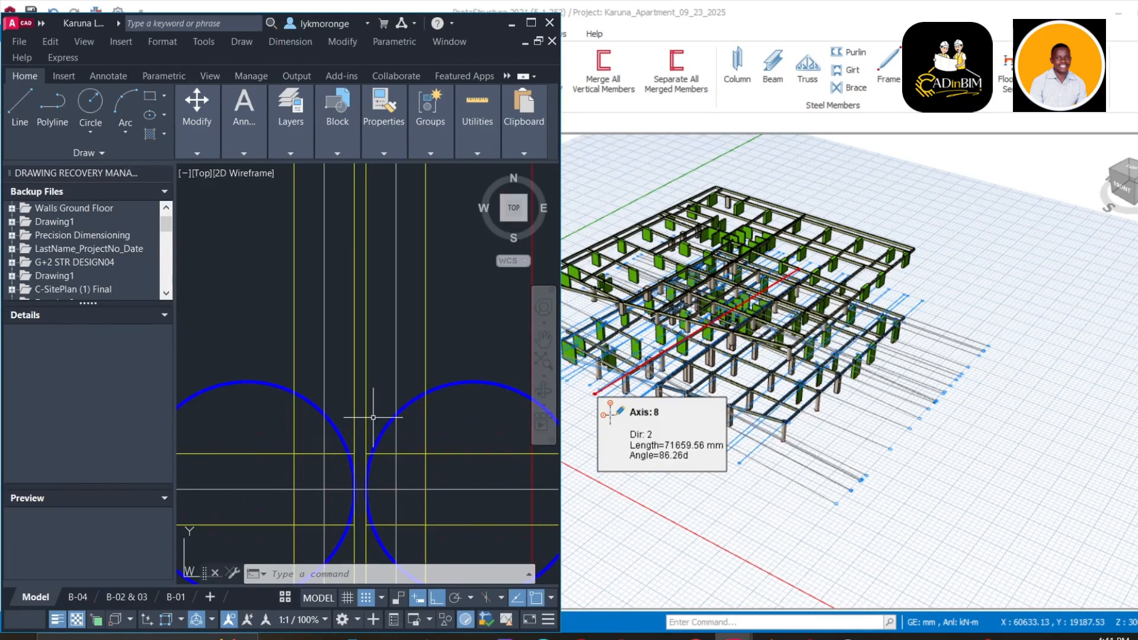
pyautogui.scroll(-3, 371, 416)
pyautogui.scroll(3, 367, 423)
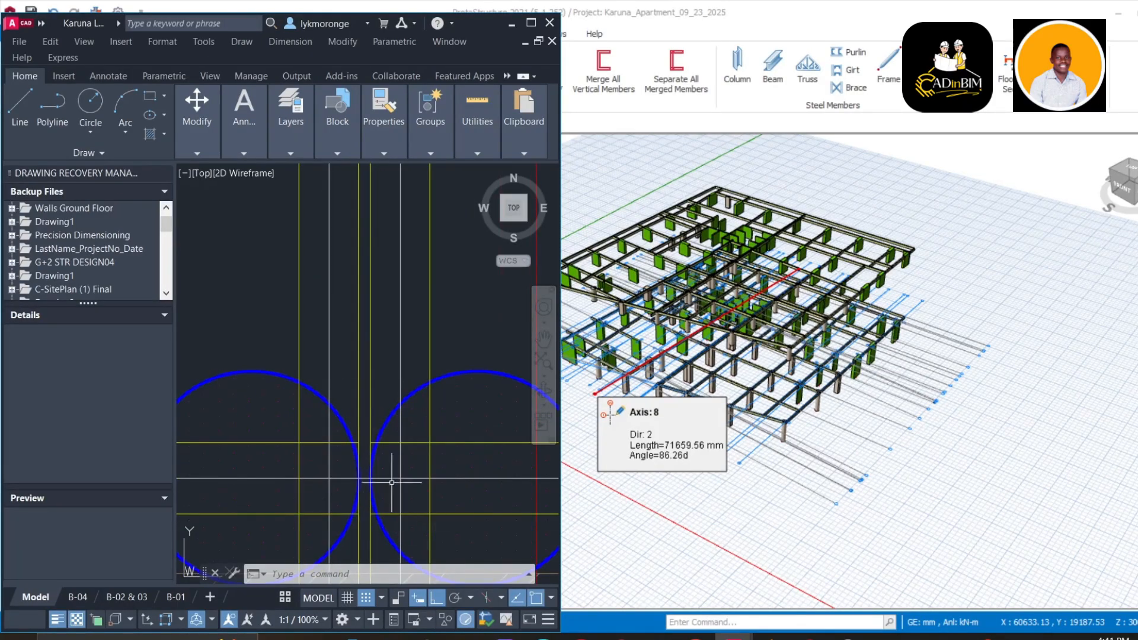
pyautogui.scroll(-10, 392, 483)
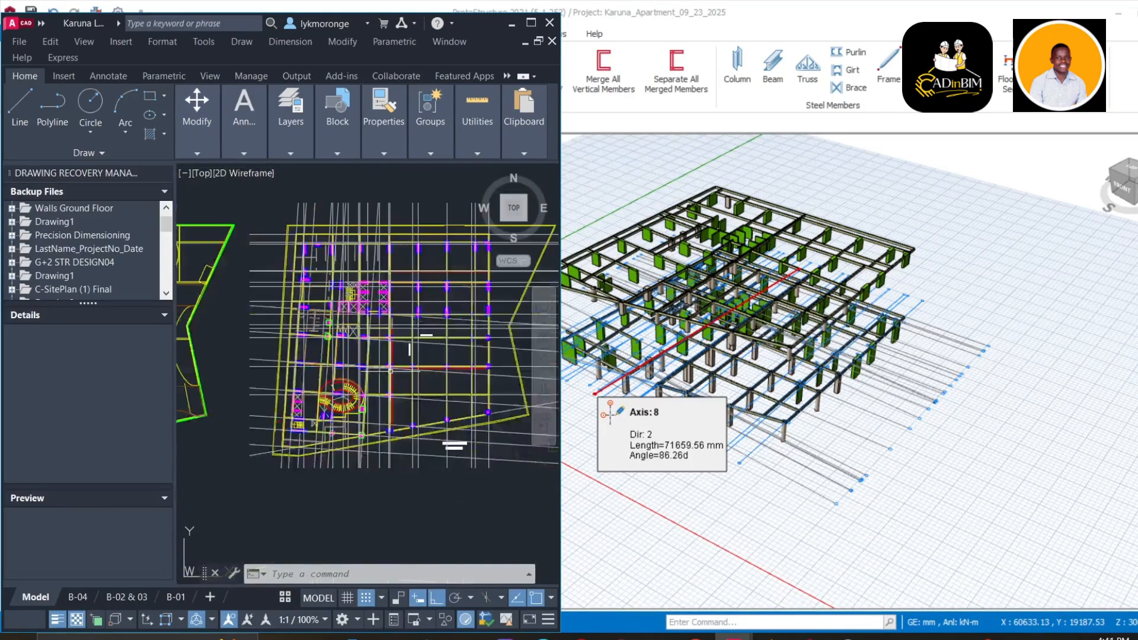
pyautogui.scroll(5, 404, 353)
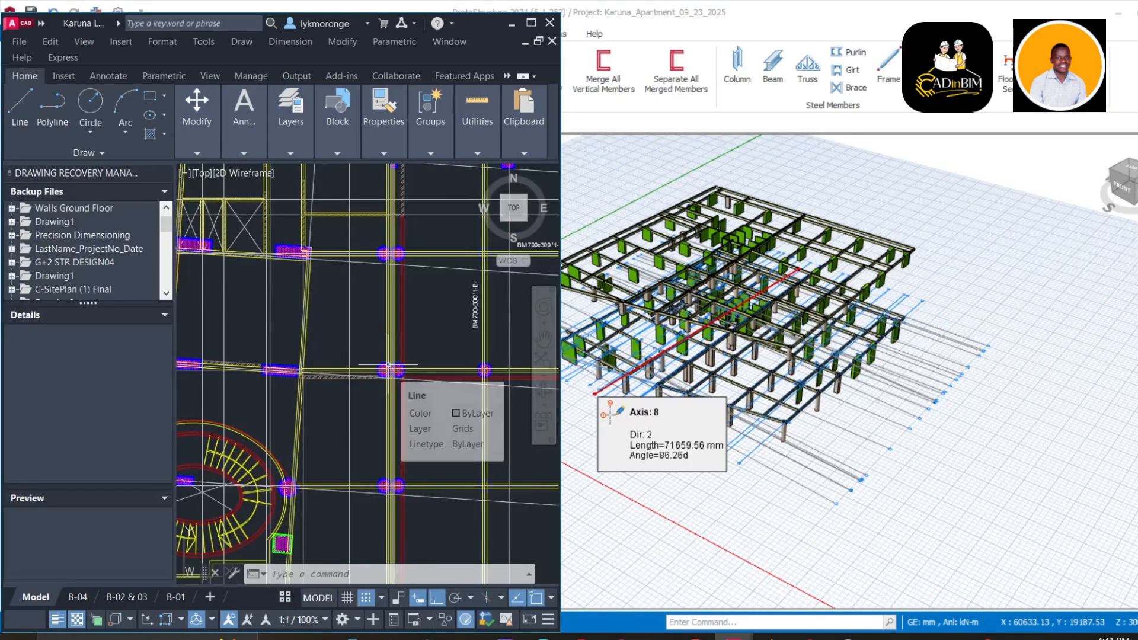
pyautogui.scroll(5, 390, 365)
pyautogui.scroll(-2, 397, 362)
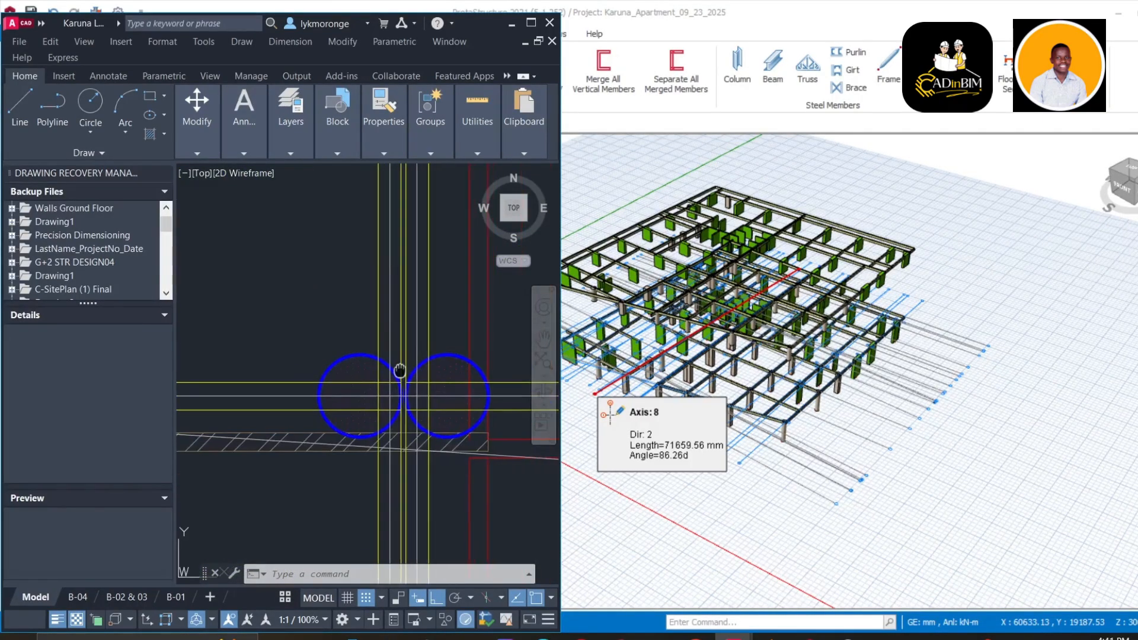
pyautogui.moveTo(399, 371); pyautogui.dragTo(370, 369, button='middle')
pyautogui.scroll(2, 382, 364)
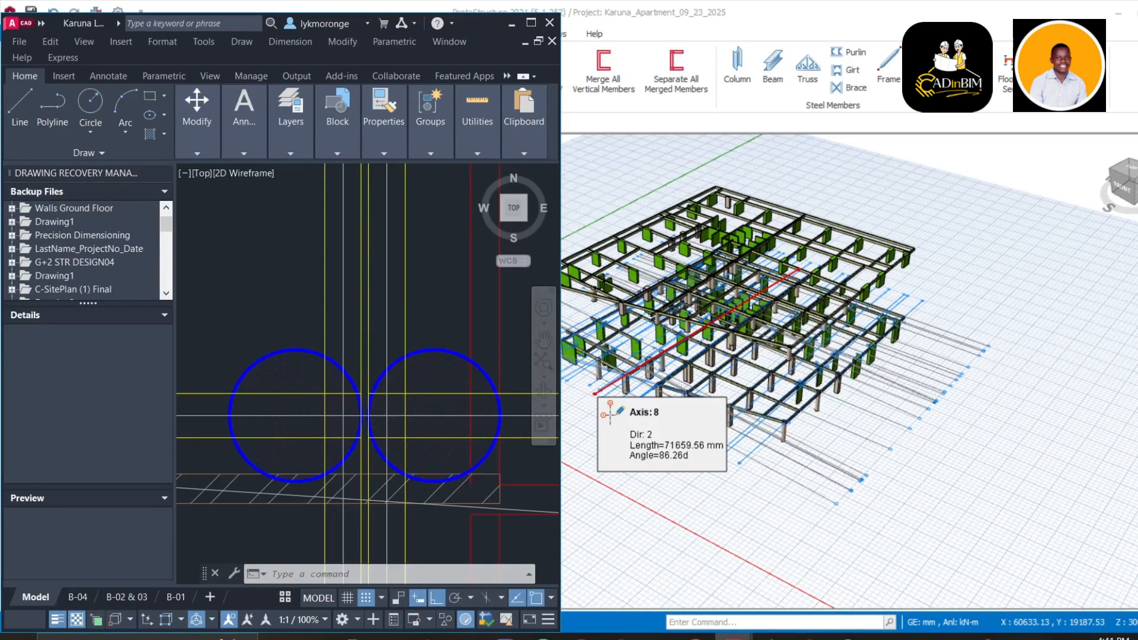
pyautogui.scroll(-4, 387, 415)
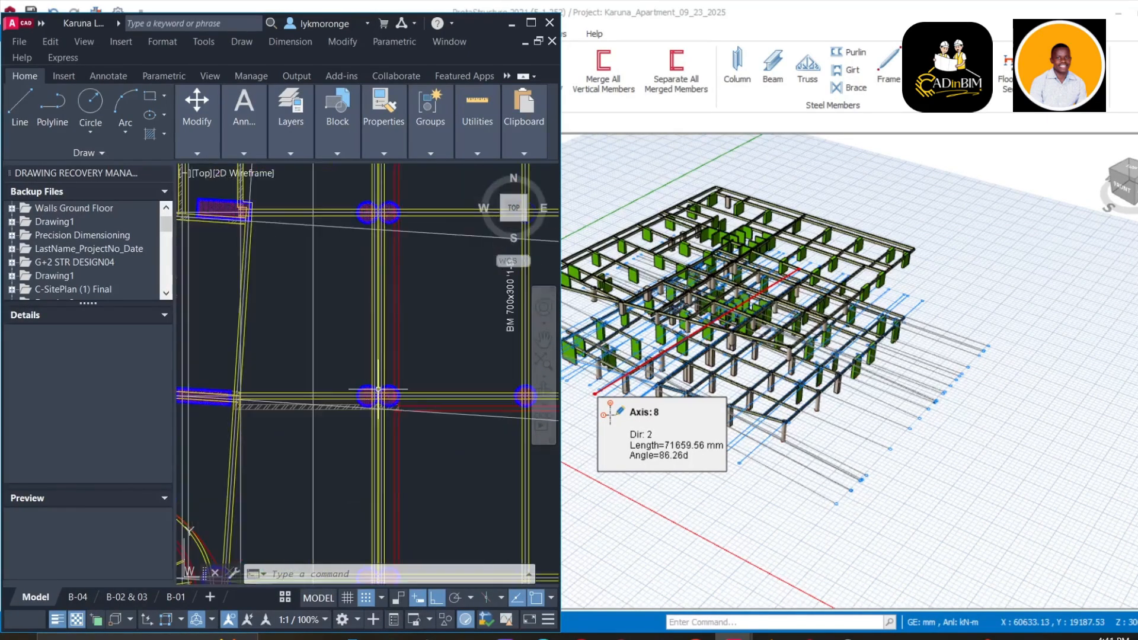
pyautogui.scroll(-3, 378, 391)
pyautogui.scroll(3, 374, 391)
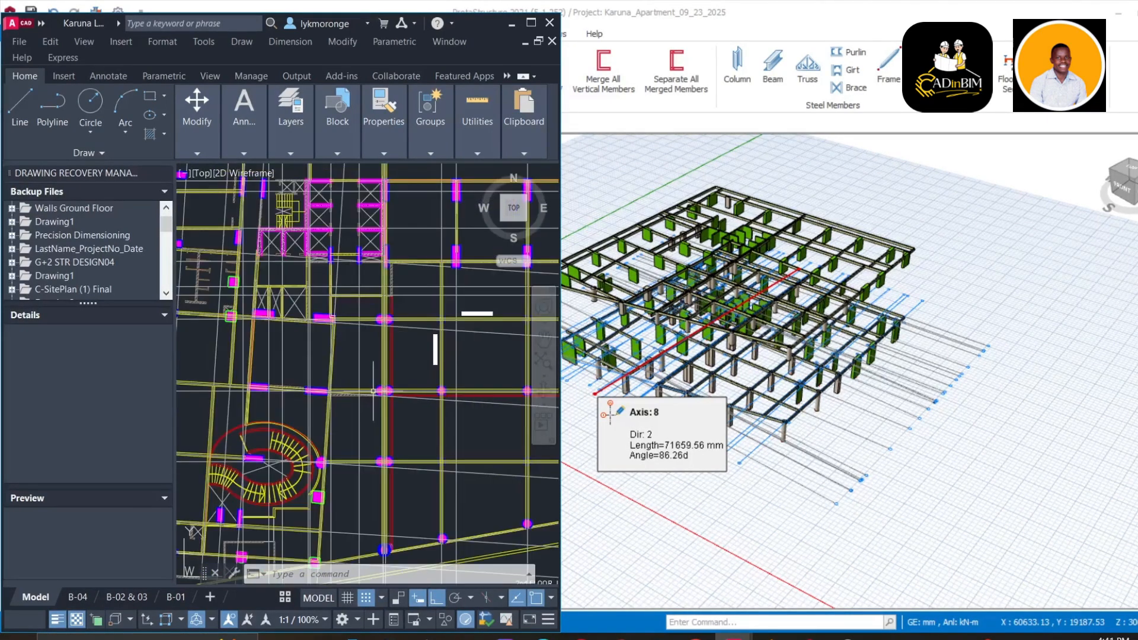
pyautogui.scroll(-3, 375, 390)
pyautogui.moveTo(375, 391); pyautogui.dragTo(405, 394, button='middle')
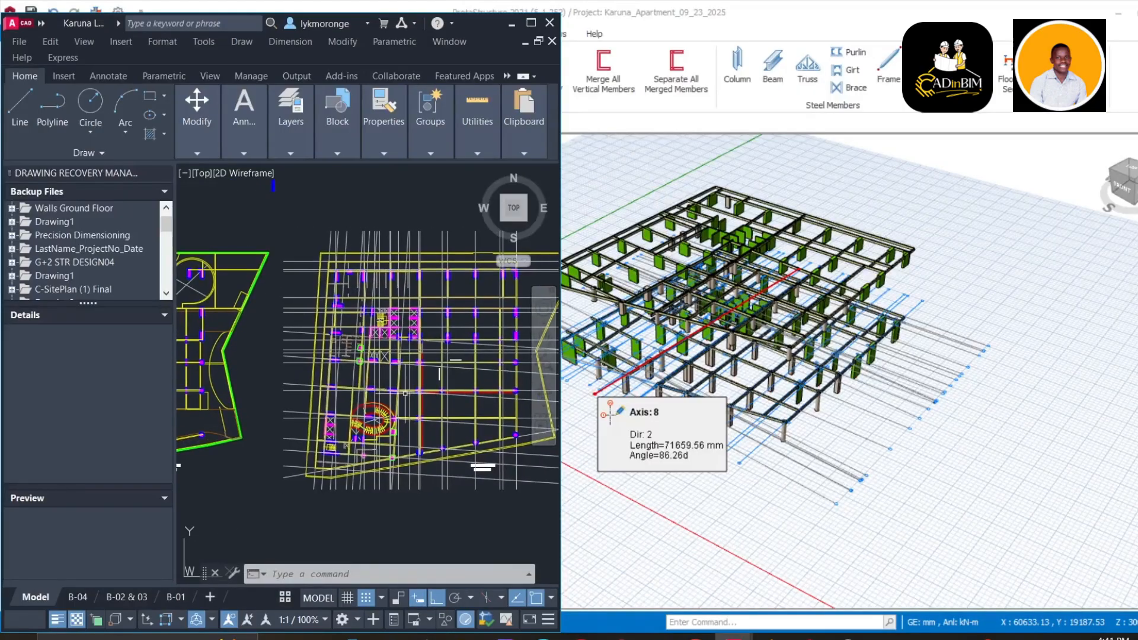
pyautogui.scroll(4, 404, 393)
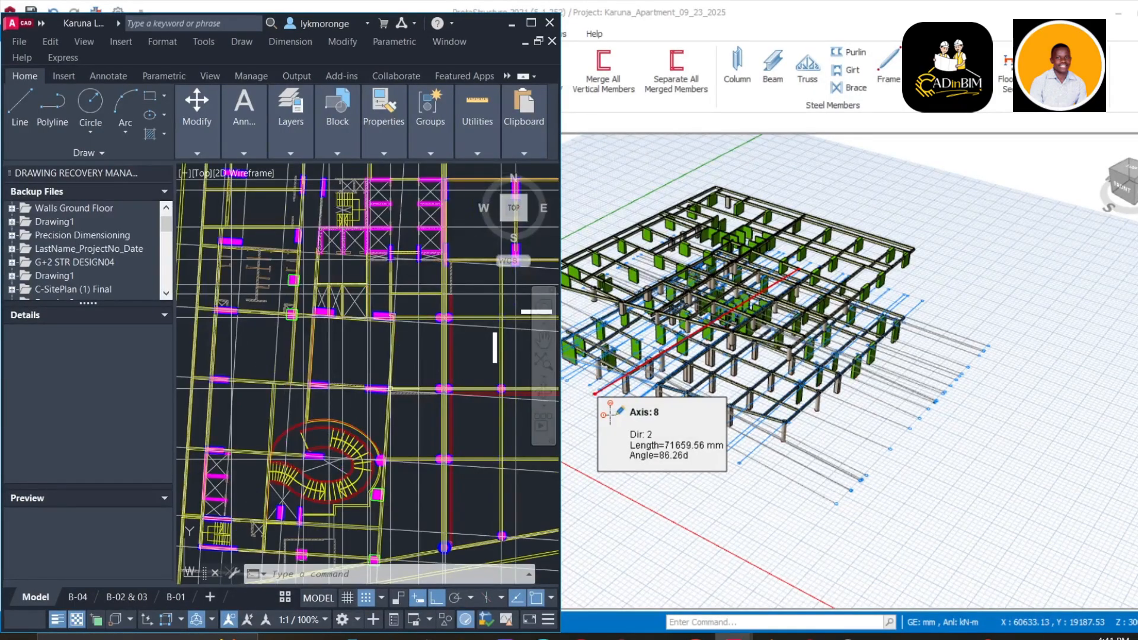
pyautogui.scroll(-5, 402, 384)
pyautogui.scroll(-2, 378, 385)
pyautogui.moveTo(378, 385); pyautogui.dragTo(485, 348, button='middle')
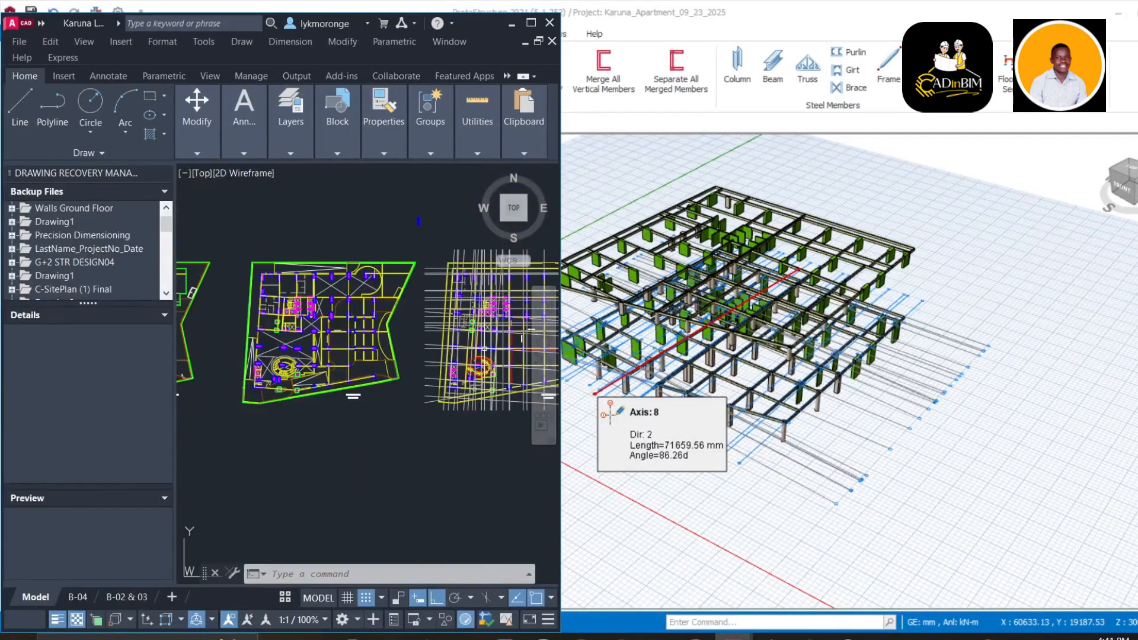
pyautogui.scroll(-2, 721, 329)
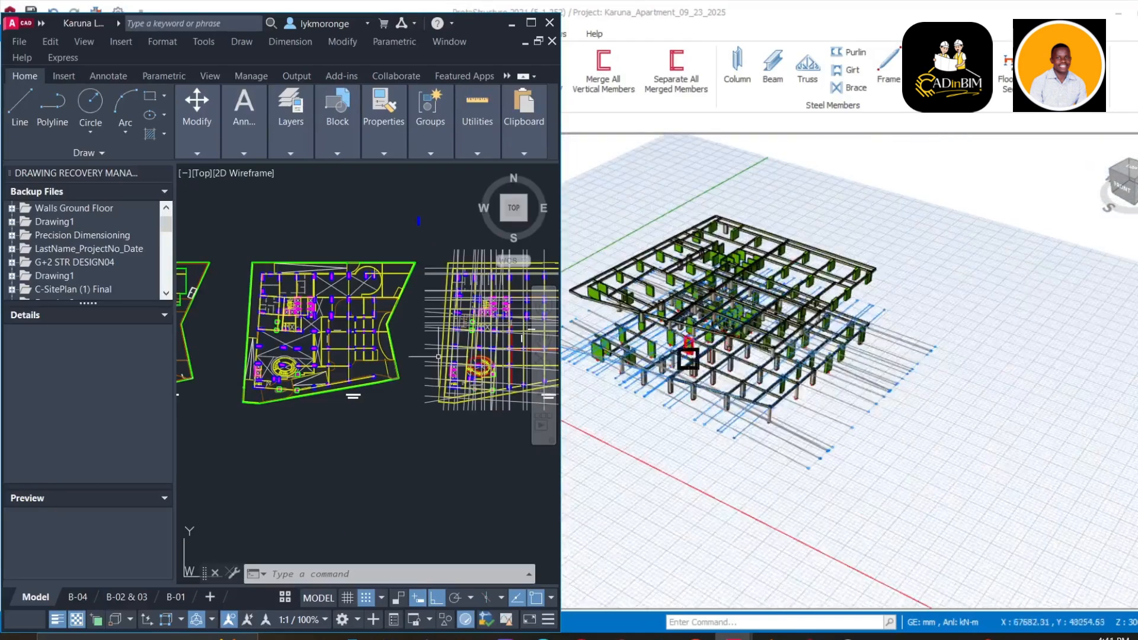
pyautogui.scroll(-1, 386, 372)
pyautogui.moveTo(386, 372)
pyautogui.mouseDown(button='middle')
pyautogui.moveTo(525, 377)
pyautogui.moveTo(566, 362)
pyautogui.mouseUp(button='middle')
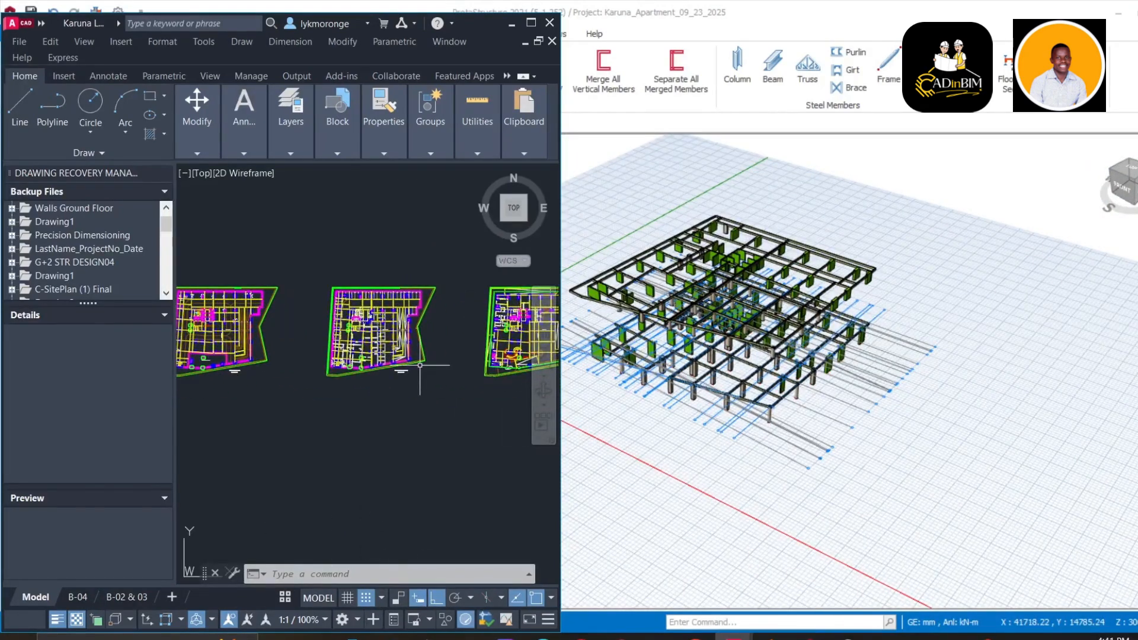
pyautogui.moveTo(347, 410); pyautogui.dragTo(528, 420, button='middle')
pyautogui.moveTo(436, 419); pyautogui.dragTo(433, 303, button='middle')
pyautogui.scroll(8, 422, 344)
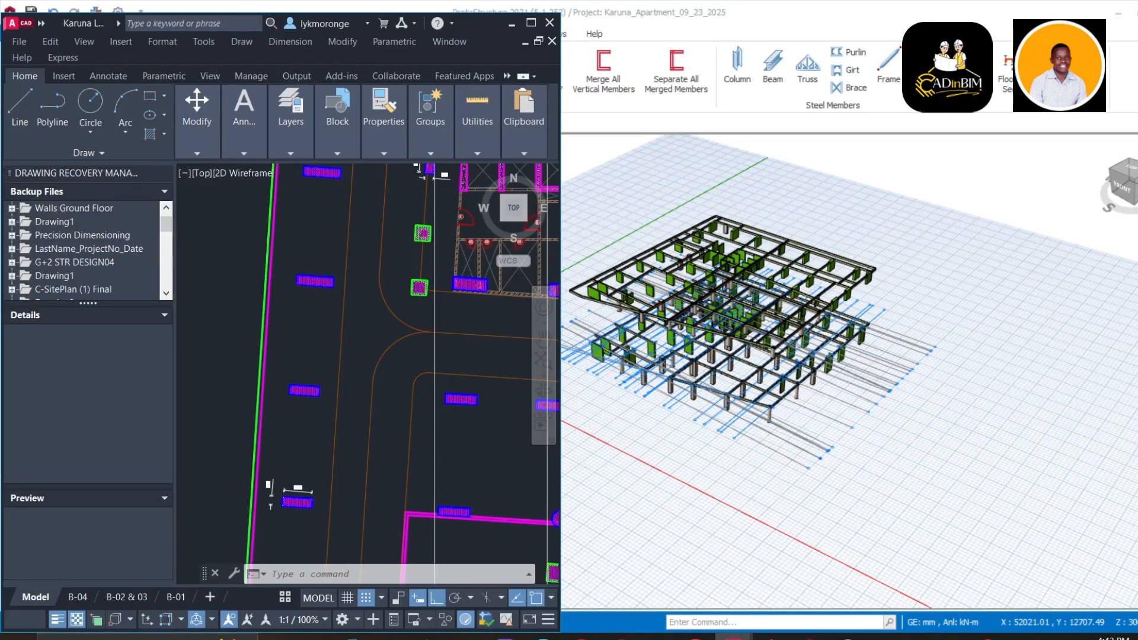
pyautogui.scroll(2, 419, 378)
pyautogui.scroll(-4, 409, 349)
pyautogui.moveTo(400, 353); pyautogui.dragTo(336, 346, button='middle')
pyautogui.scroll(2, 383, 400)
pyautogui.scroll(-4, 378, 395)
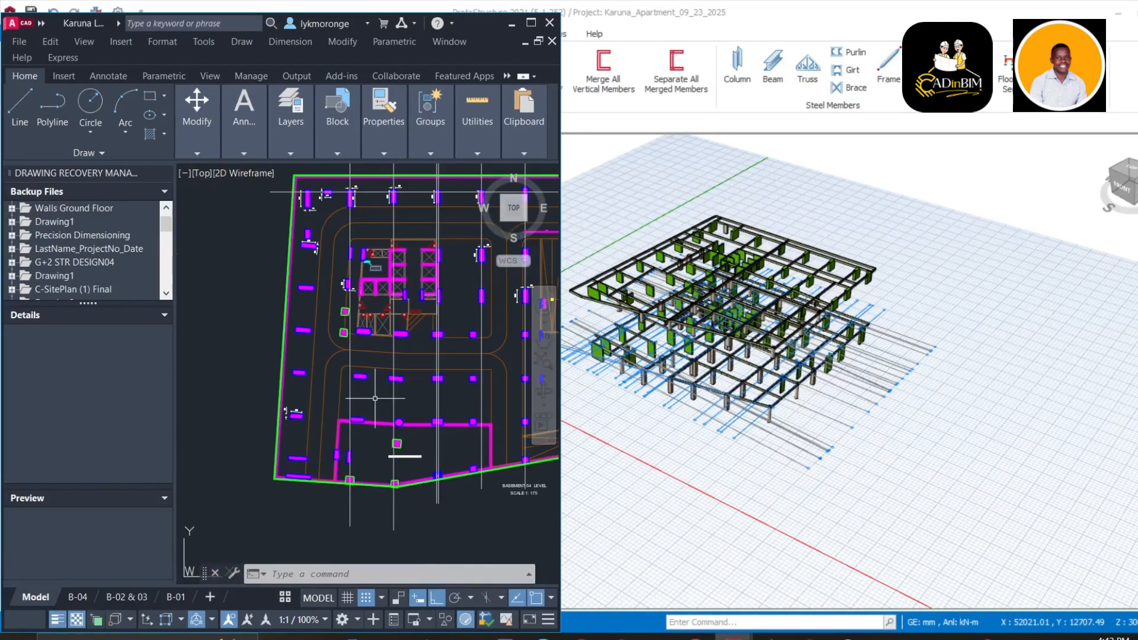
pyautogui.scroll(5, 397, 392)
pyautogui.scroll(4, 386, 425)
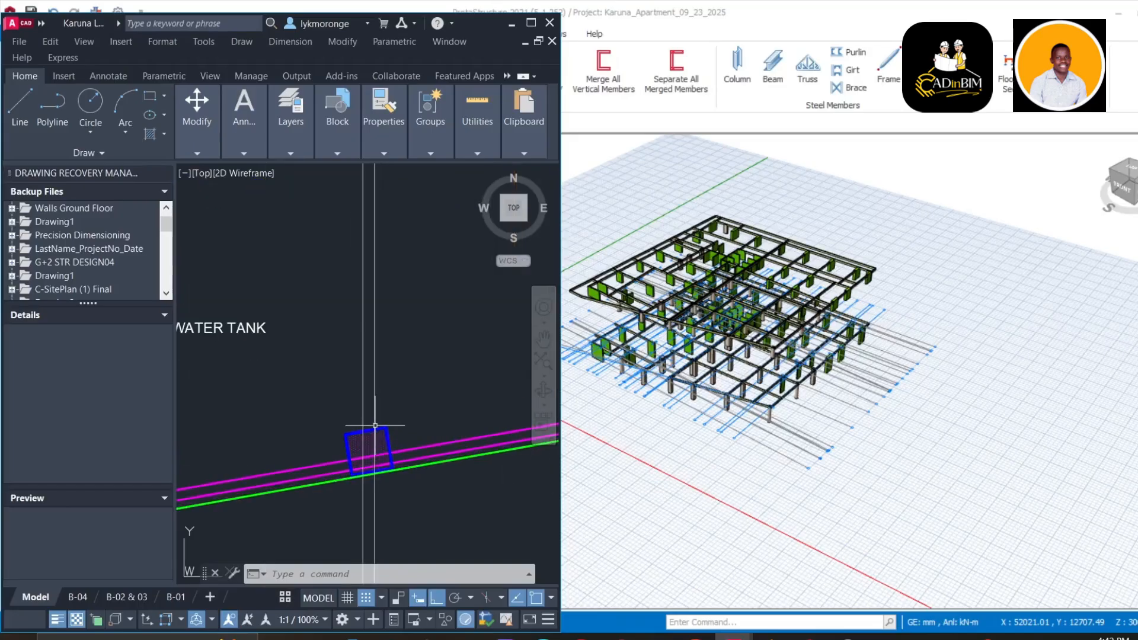
pyautogui.scroll(2, 376, 425)
pyautogui.scroll(-4, 374, 419)
pyautogui.scroll(4, 385, 362)
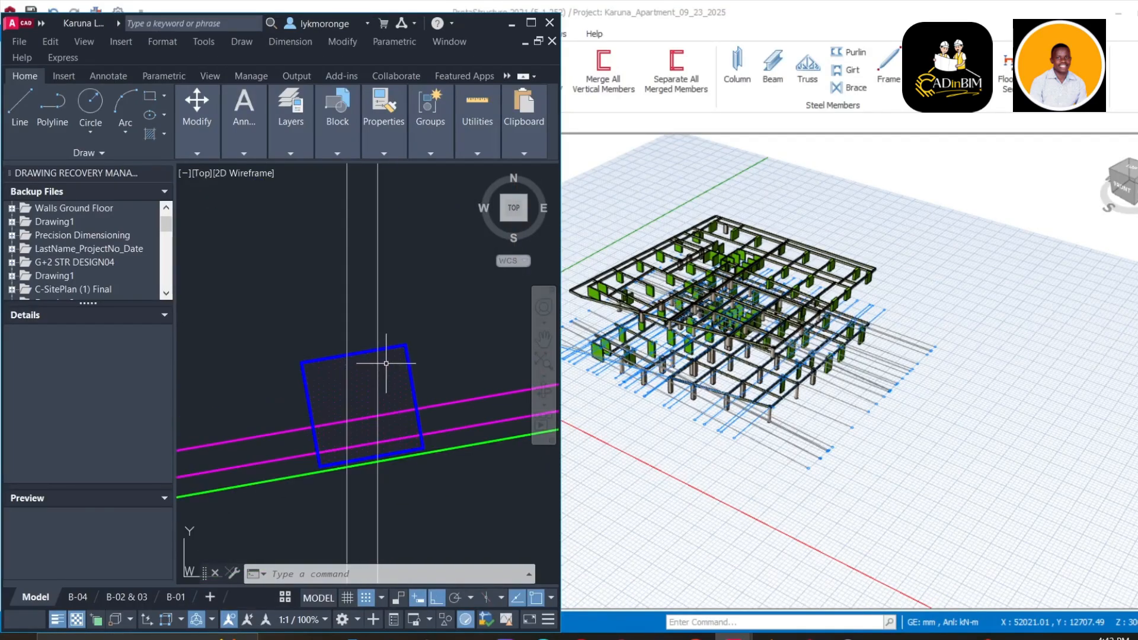
pyautogui.scroll(-5, 379, 373)
pyautogui.scroll(4, 427, 439)
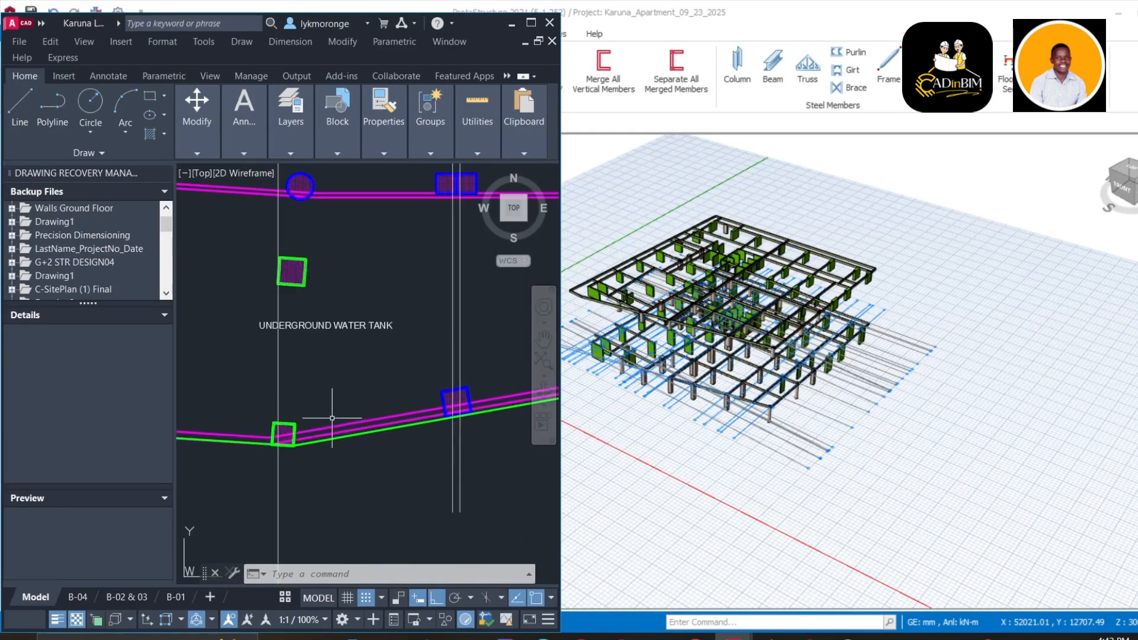
pyautogui.scroll(-3, 411, 266)
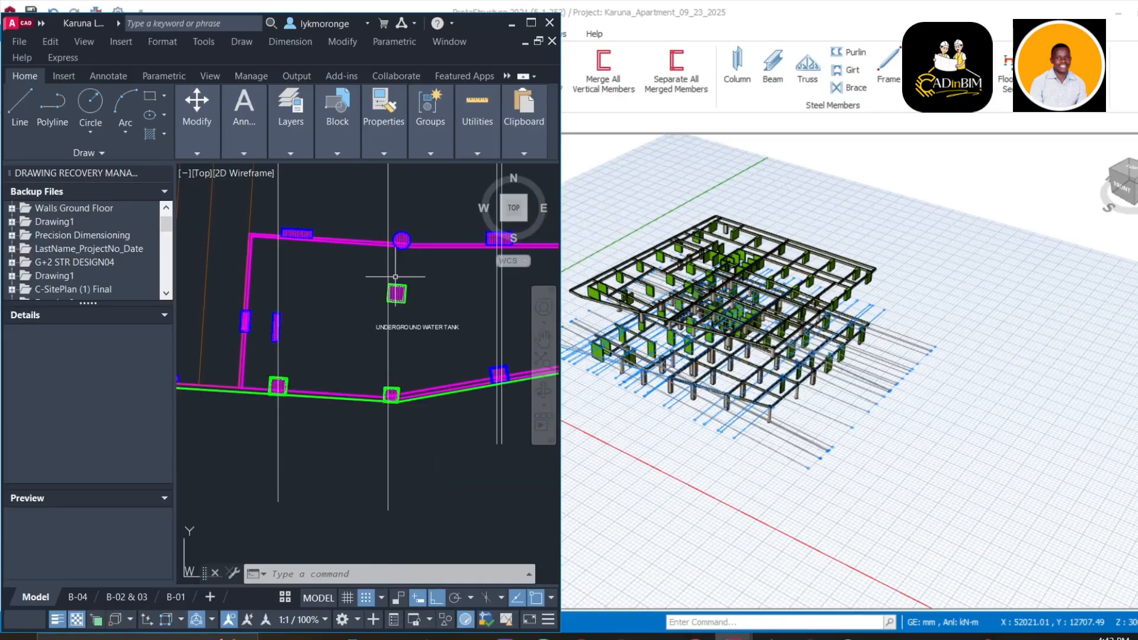
pyautogui.scroll(2, 700, 293)
pyautogui.scroll(3, 700, 292)
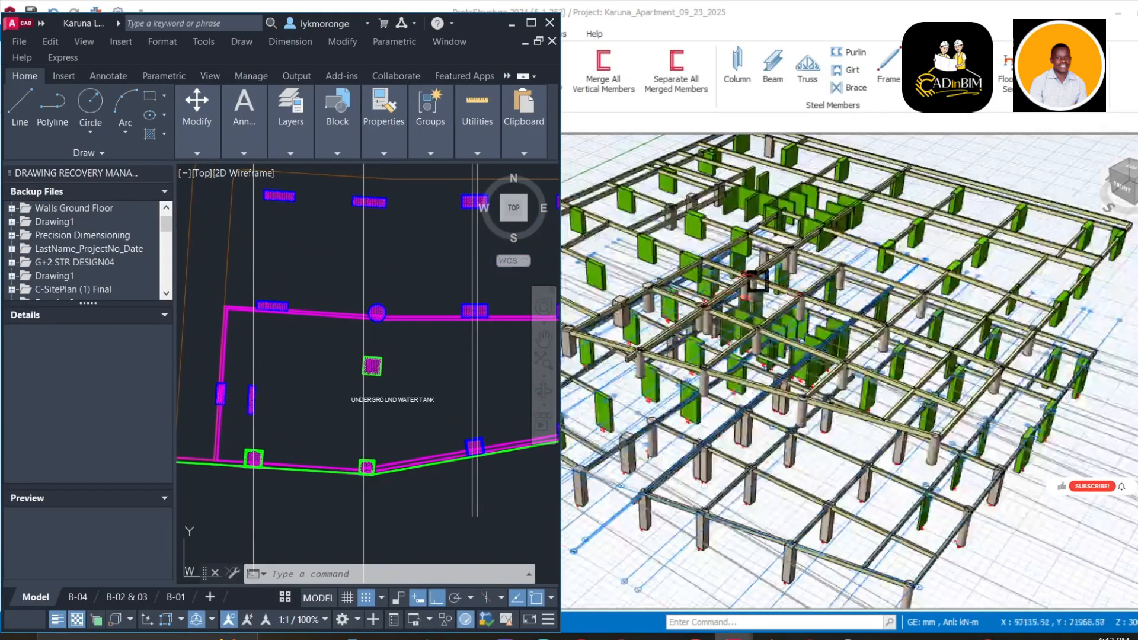
# Bring the ProtaStructure model window forward and zoom the 3D storey view
pyautogui.click(1120, 170)
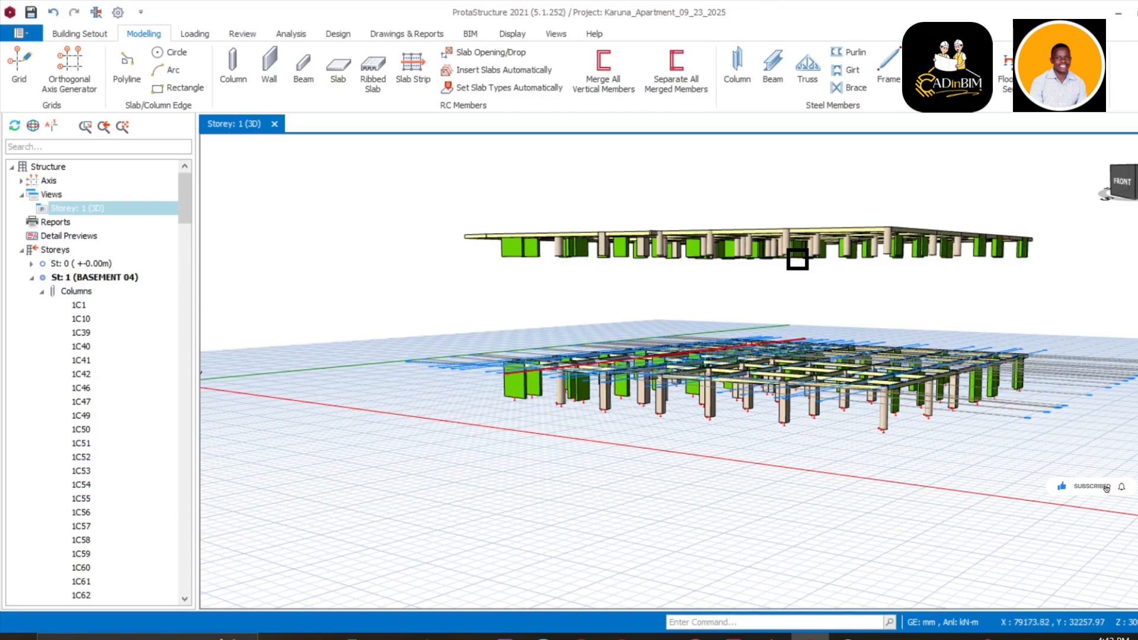
pyautogui.scroll(1, 797, 259)
pyautogui.scroll(1, 779, 252)
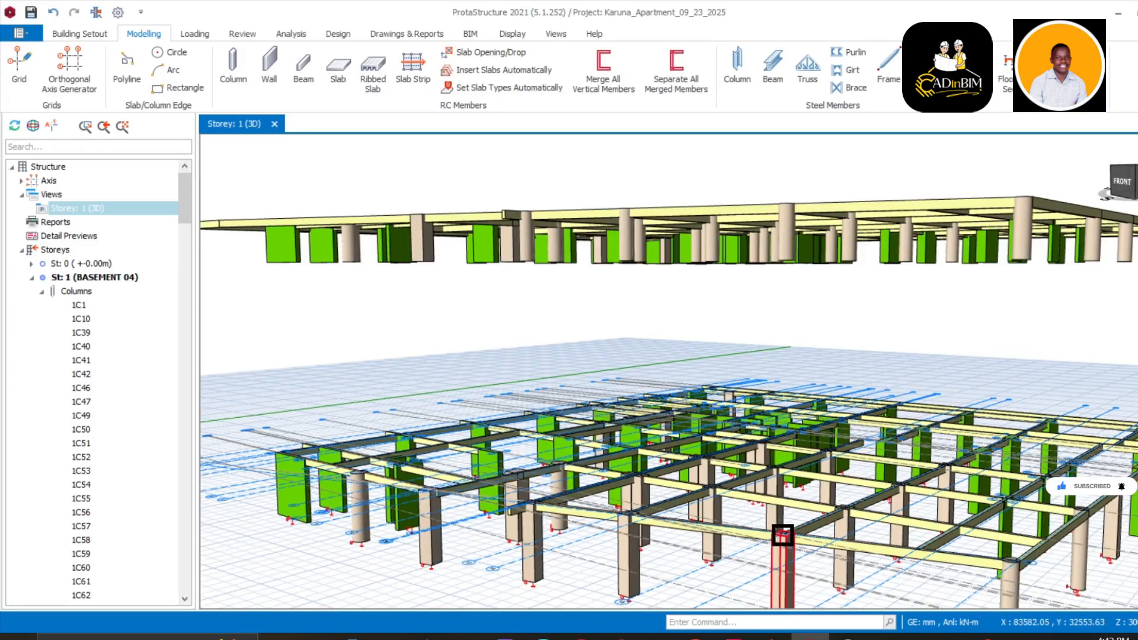
pyautogui.scroll(-1, 783, 537)
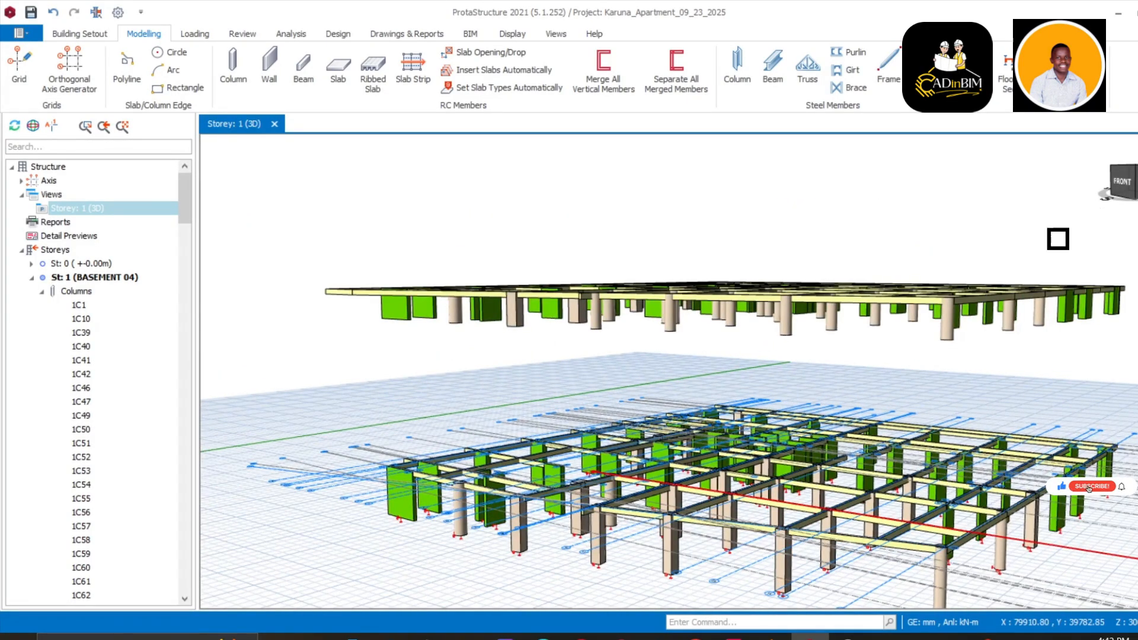
pyautogui.scroll(-1, 803, 508)
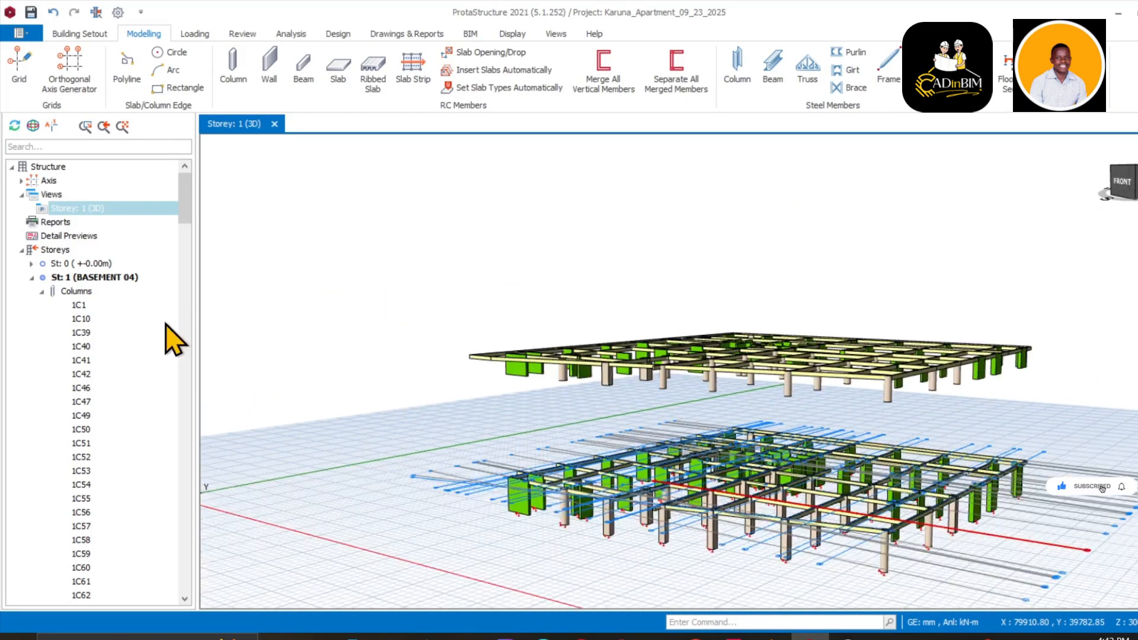
# Select the BASEMENT 04 storey and open the Storey: 1 (3D) view's context menu
pyautogui.click(122, 277)
pyautogui.rightClick(118, 279)
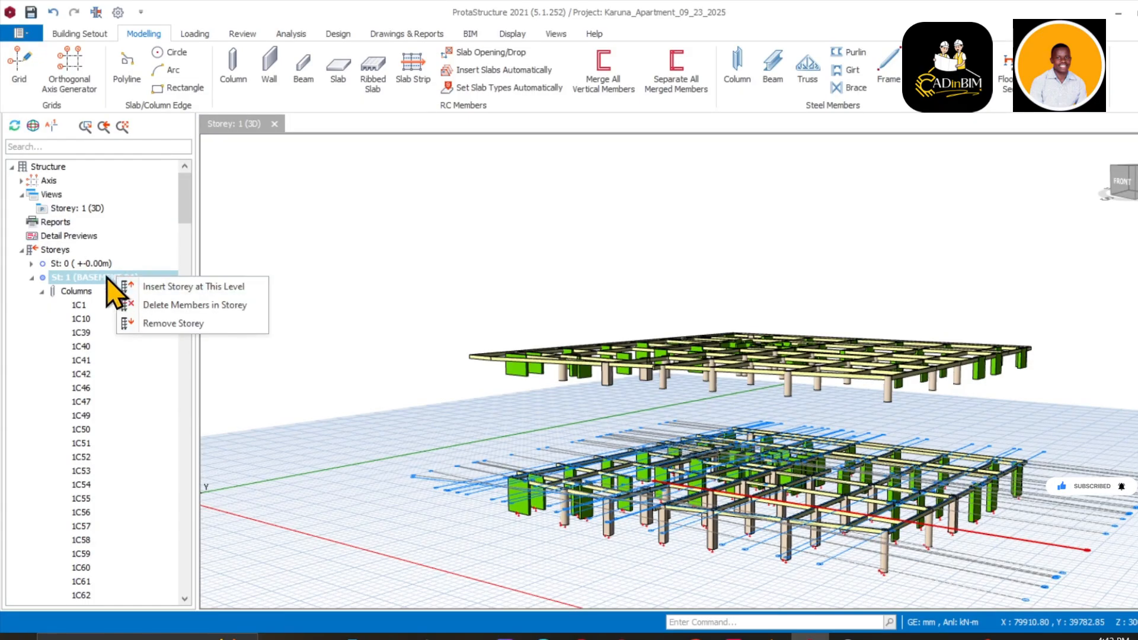
pyautogui.click(95, 209)
pyautogui.rightClick(93, 208)
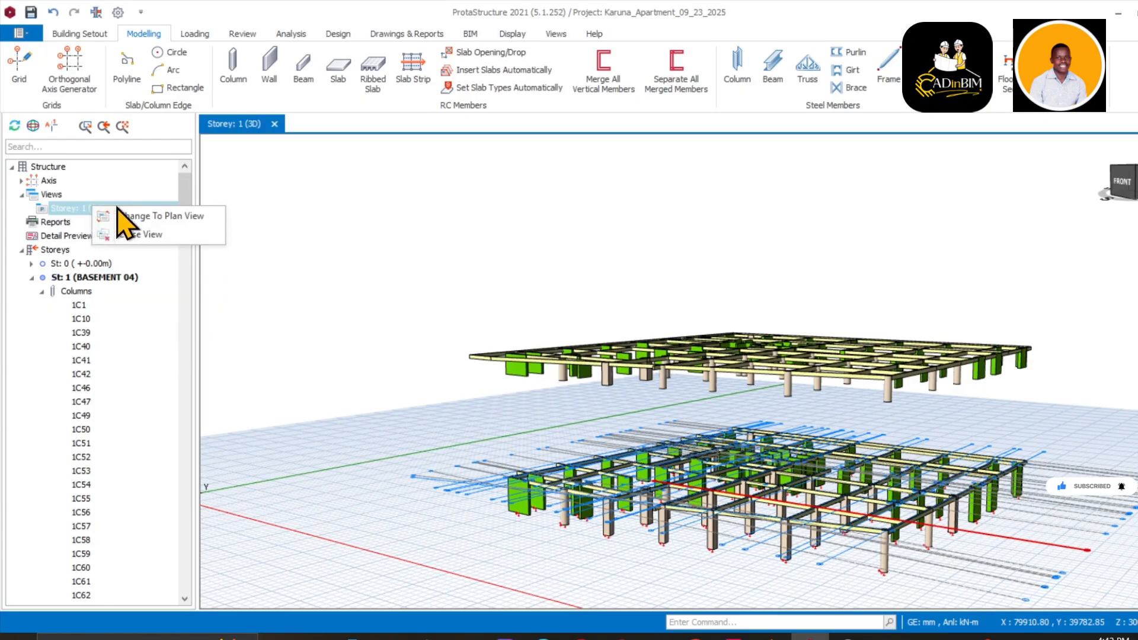
# Change Storey: 1 to a plan view and pan toward the basement columns
pyautogui.click(121, 216)
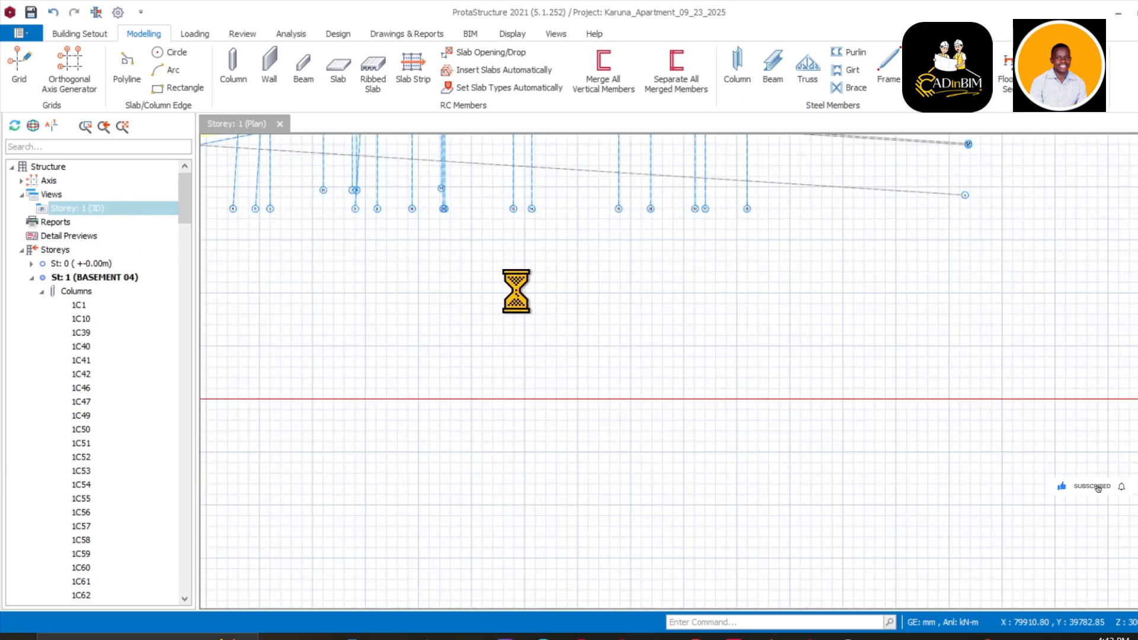
pyautogui.click(478, 303)
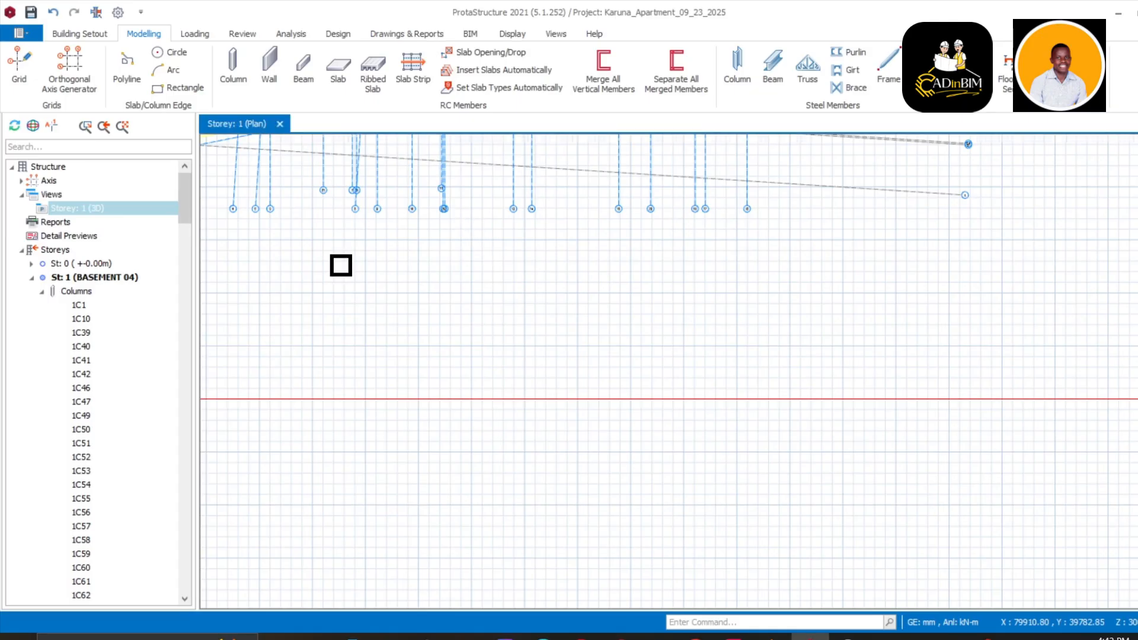
pyautogui.scroll(-4, 341, 266)
pyautogui.moveTo(341, 266); pyautogui.dragTo(534, 308, button='middle')
pyautogui.scroll(7, 534, 307)
pyautogui.moveTo(620, 409); pyautogui.dragTo(759, 353, button='middle')
pyautogui.scroll(5, 661, 375)
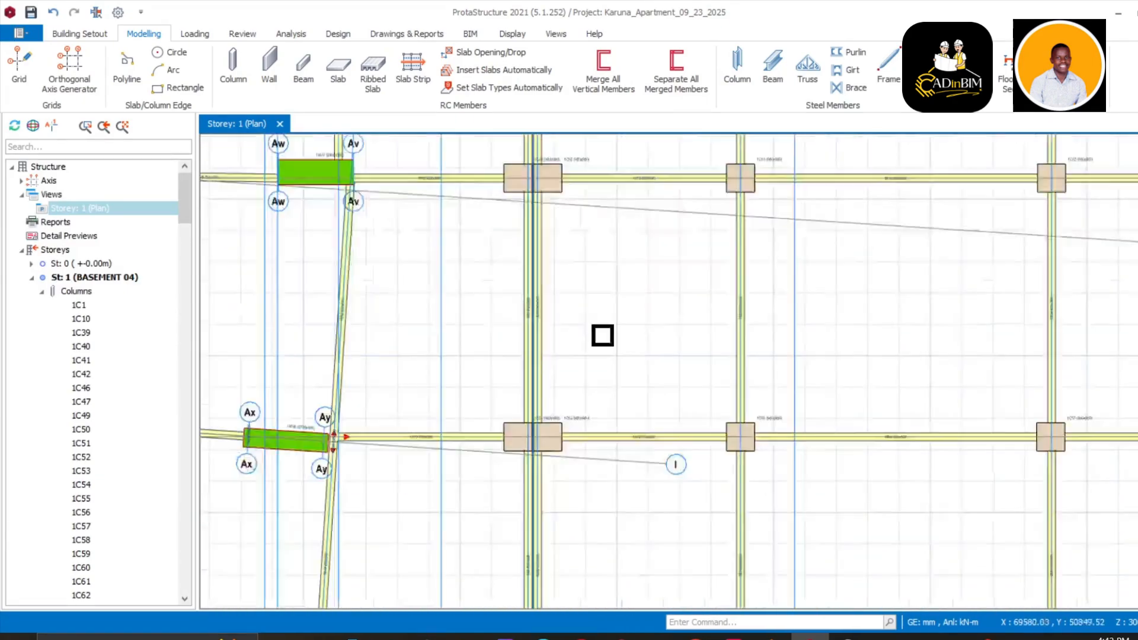
pyautogui.scroll(-4, 602, 336)
# Zoom in on round column 1C47 near gridlines F/G and select it
pyautogui.moveTo(612, 376); pyautogui.dragTo(613, 293, button='middle')
pyautogui.scroll(4, 485, 364)
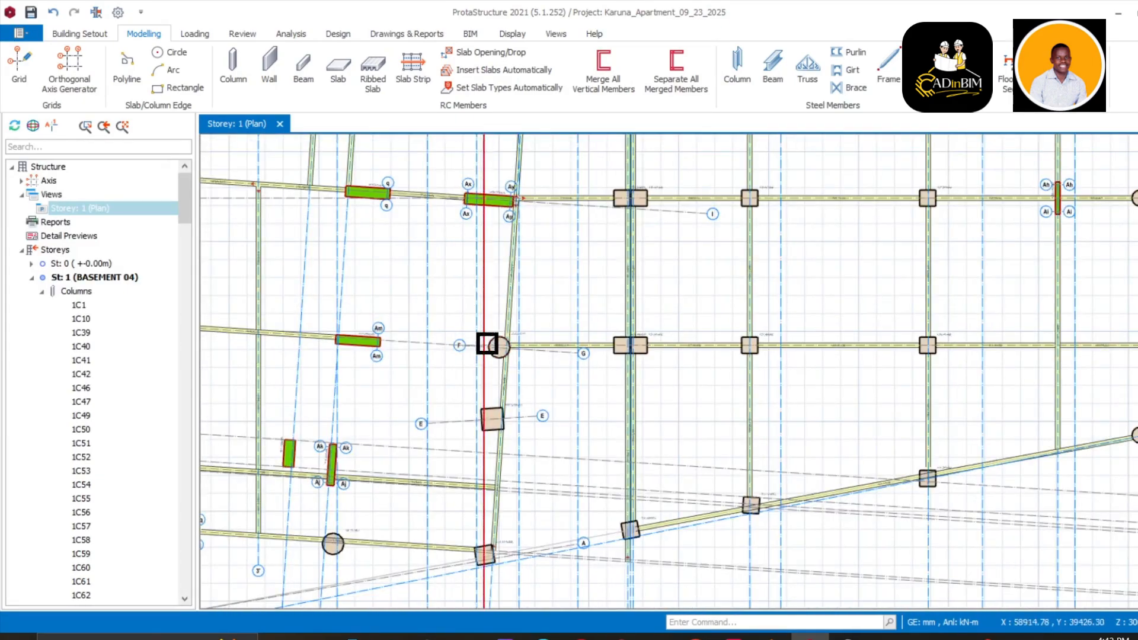
pyautogui.moveTo(455, 363); pyautogui.dragTo(565, 154, button='middle')
pyautogui.scroll(3, 465, 340)
pyautogui.scroll(1, 460, 327)
pyautogui.moveTo(459, 327); pyautogui.dragTo(510, 418, button='middle')
pyautogui.scroll(2, 510, 389)
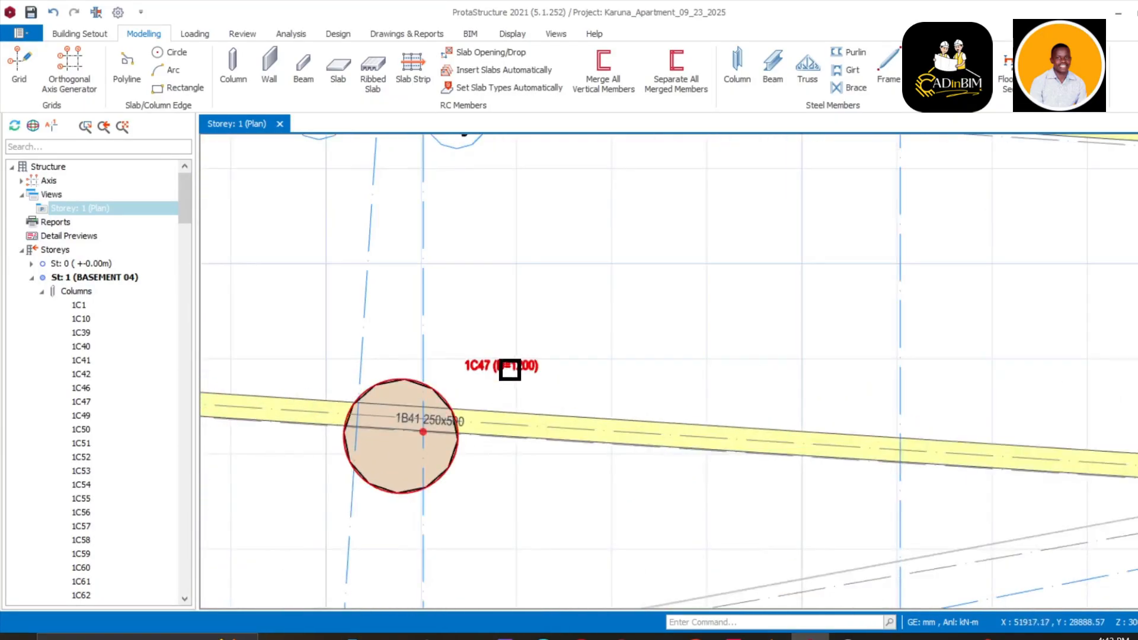
pyautogui.click(510, 369)
# Change column 1C47's section to a 900x900 mm rectangle and update it
pyautogui.rightClick(511, 369)
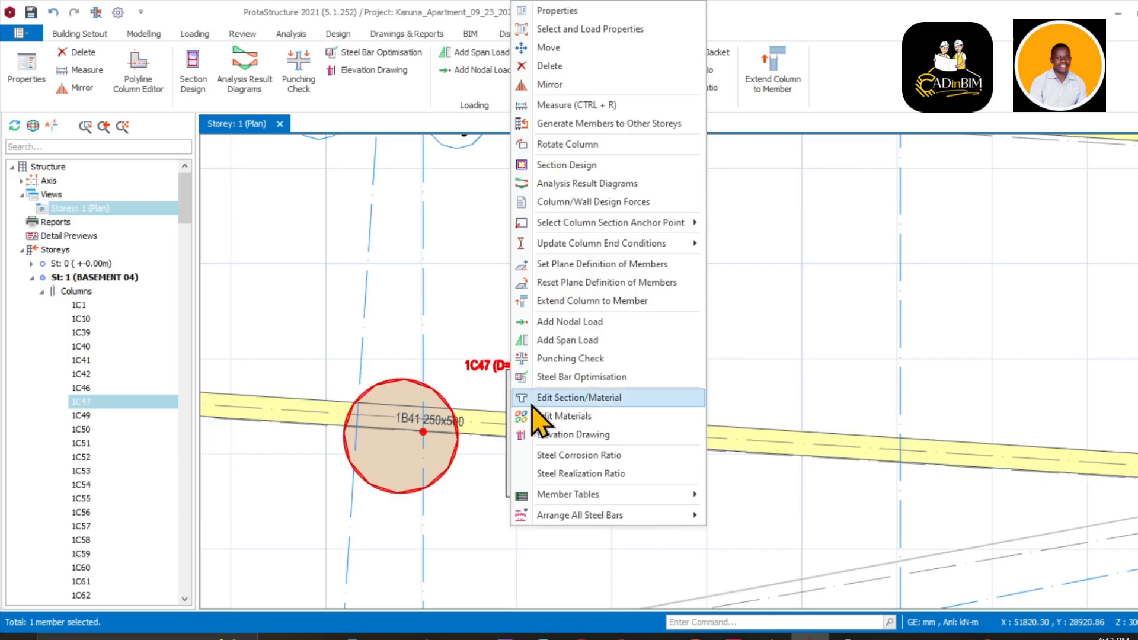
pyautogui.click(561, 16)
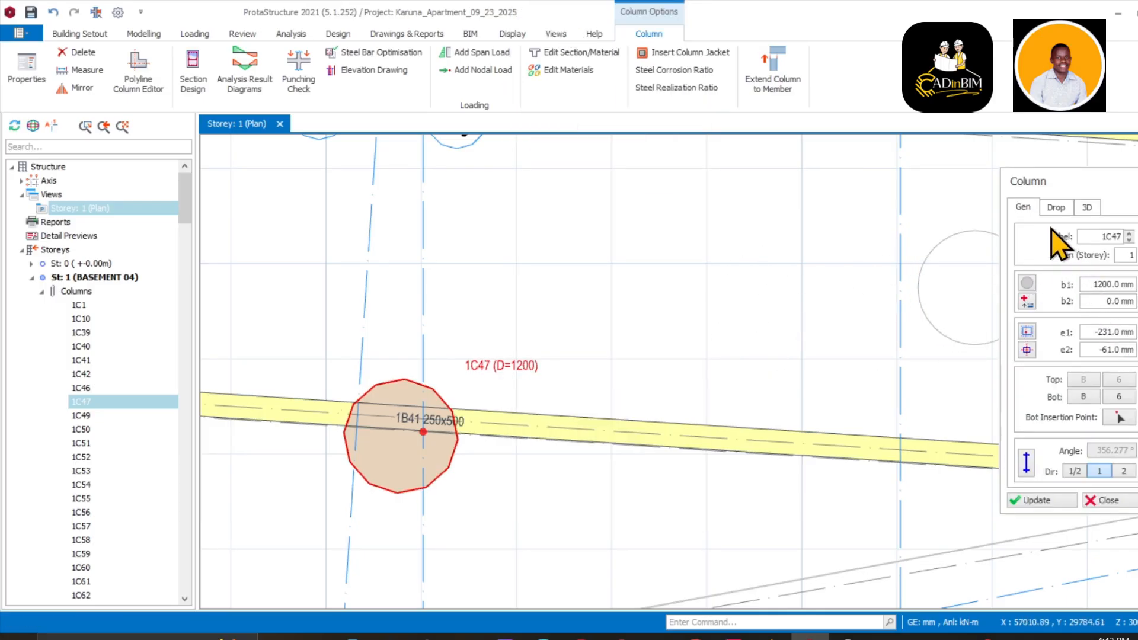
pyautogui.click(1027, 285)
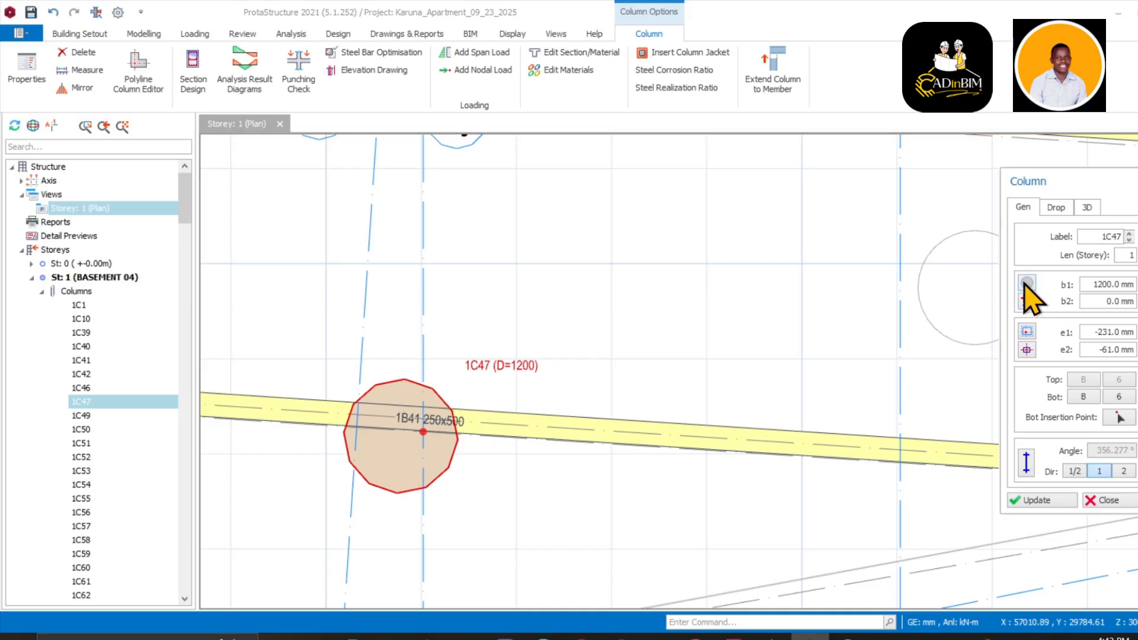
pyautogui.click(350, 169)
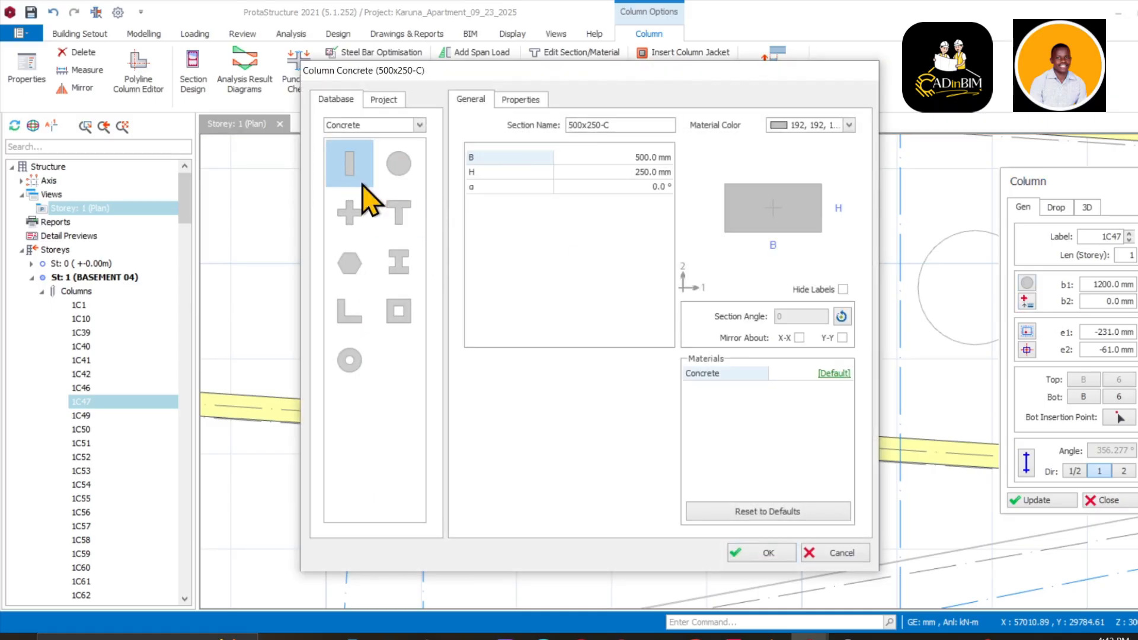
pyautogui.click(649, 158)
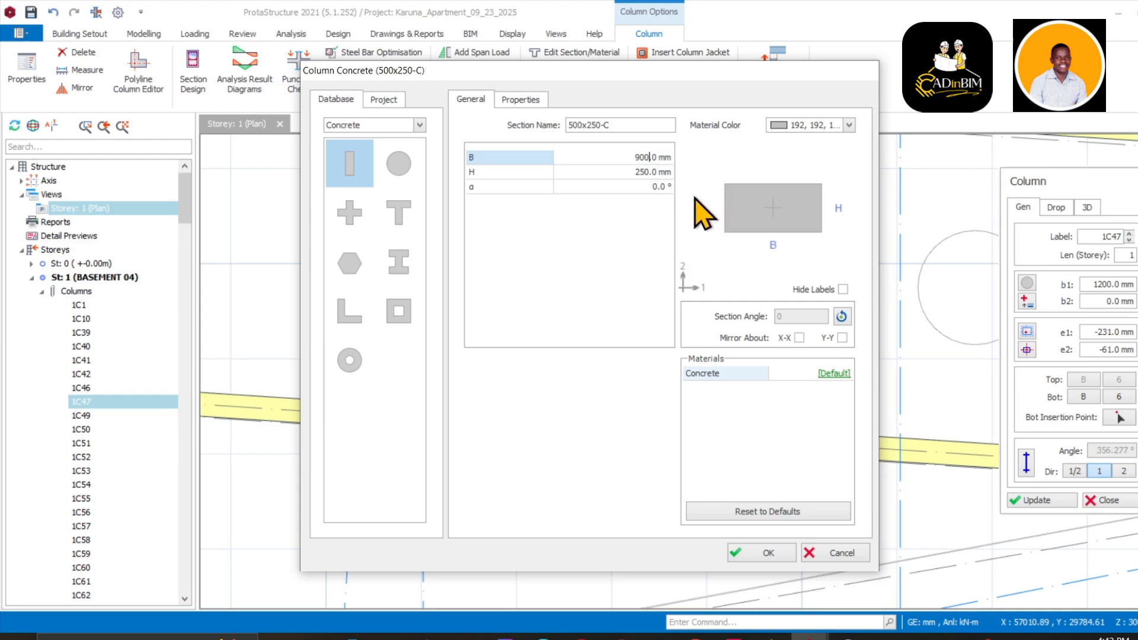
pyautogui.click(645, 173)
pyautogui.write('9')
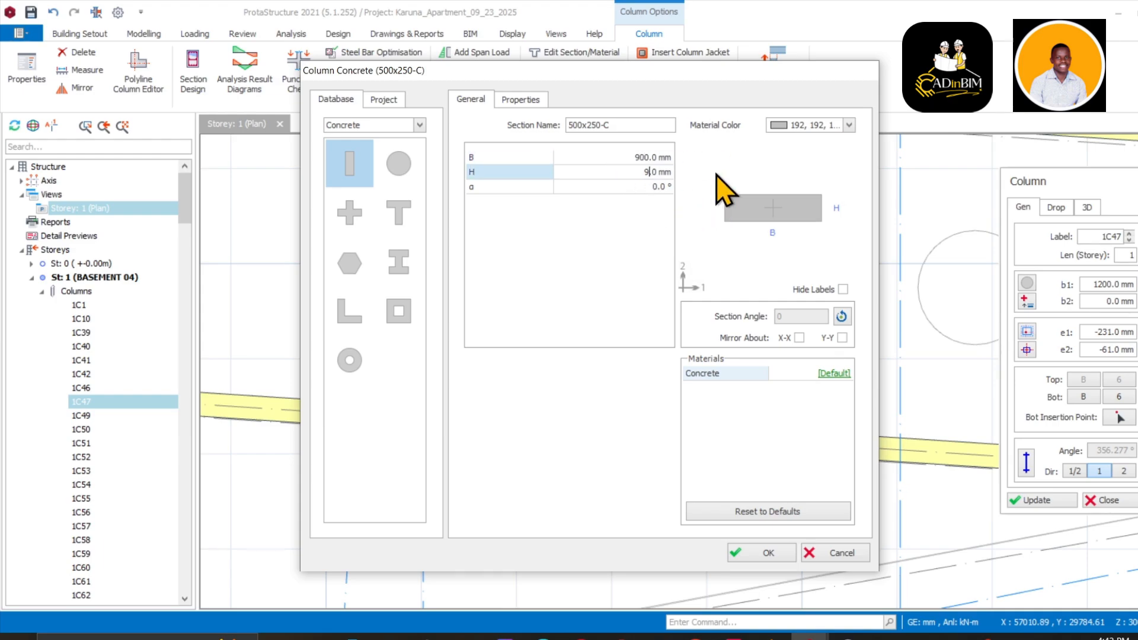
pyautogui.write('00.')
pyautogui.click(769, 553)
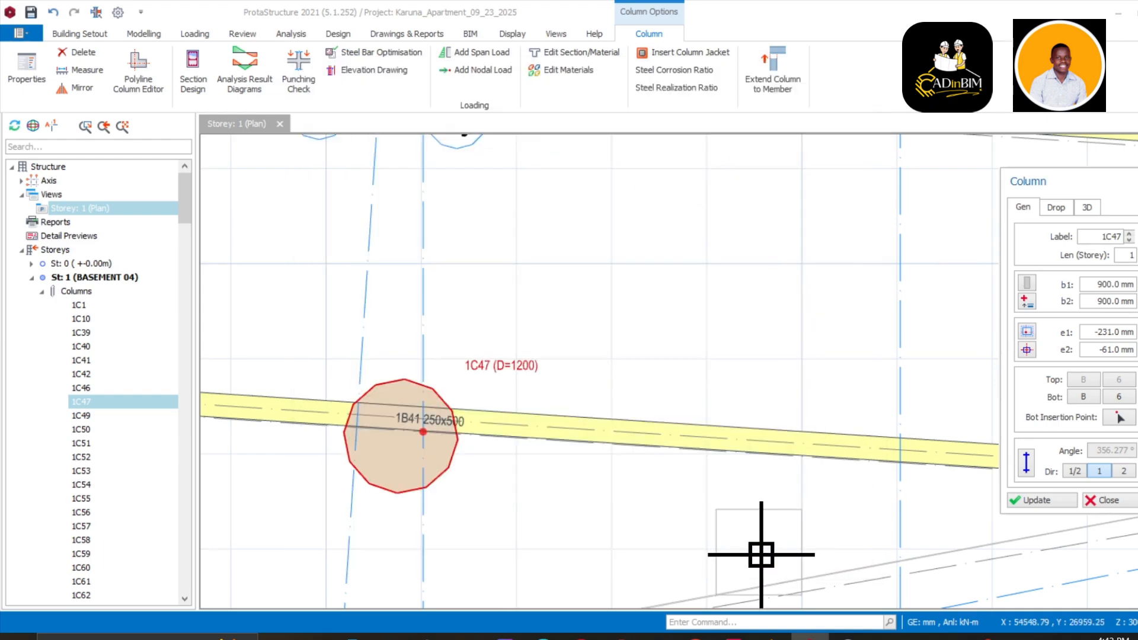
pyautogui.click(1036, 501)
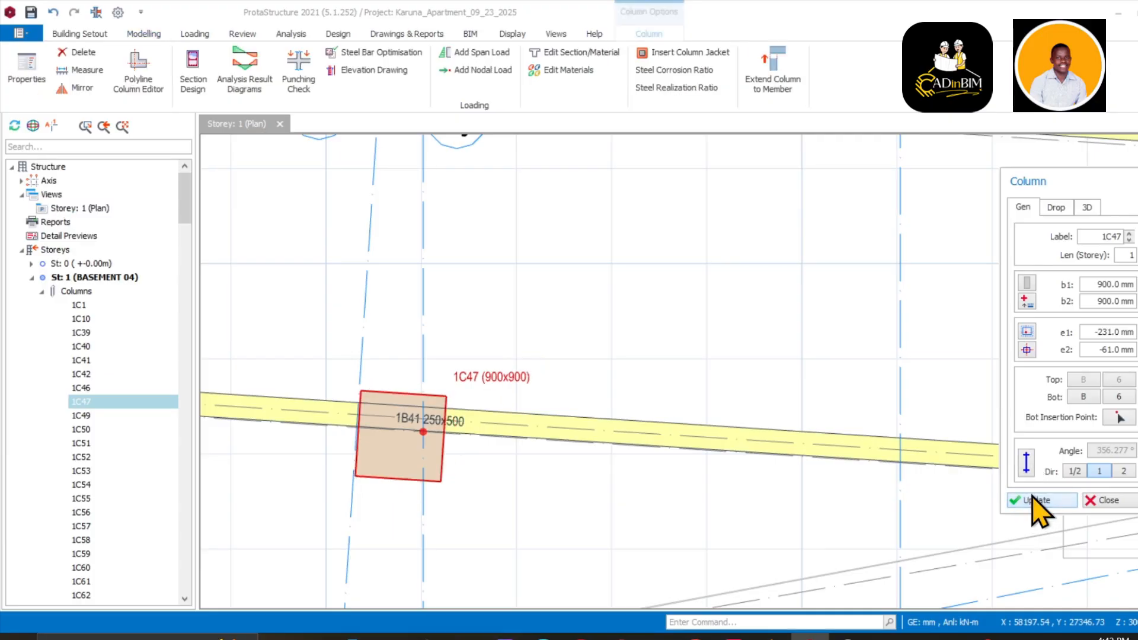
# Close the column properties and pan the plan to the columns along gridline G
pyautogui.scroll(3, 427, 427)
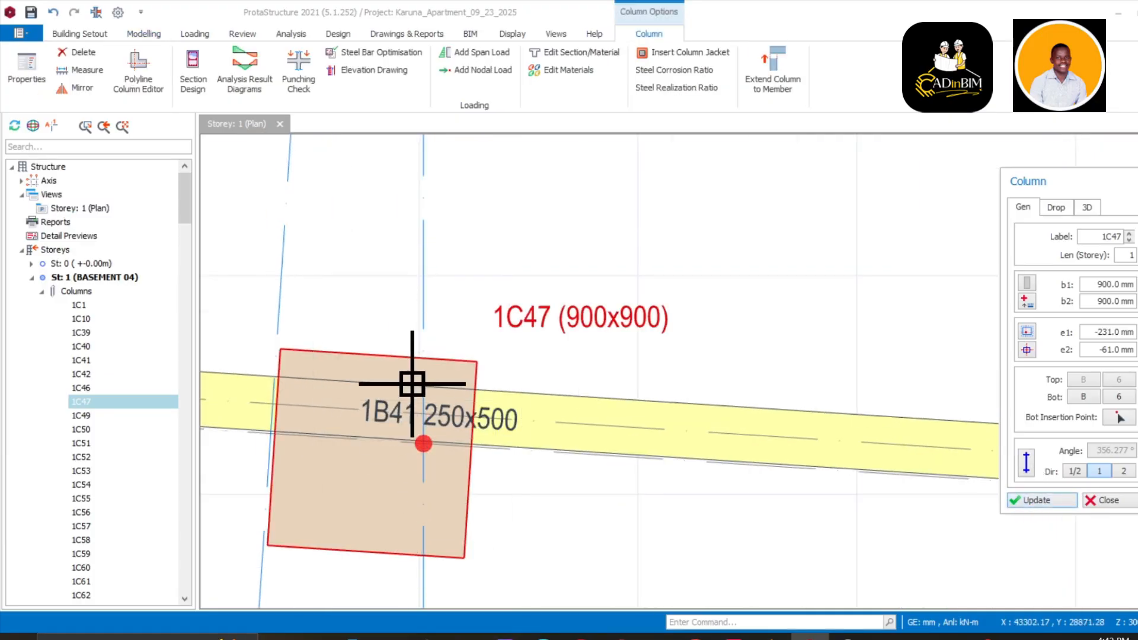
pyautogui.press('Escape')
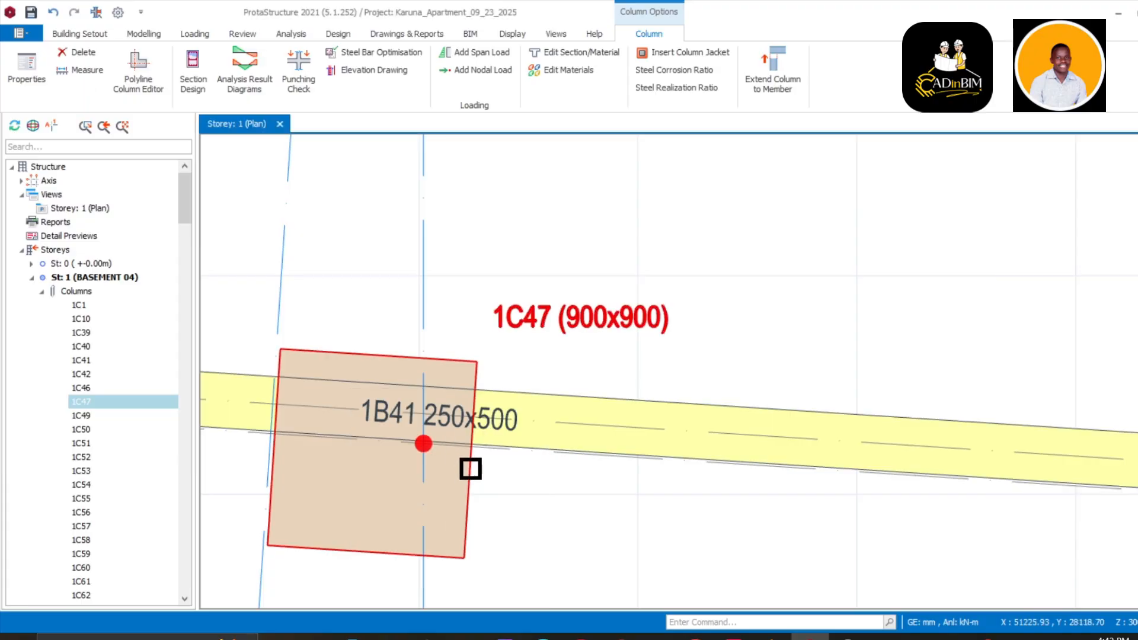
pyautogui.scroll(-5, 472, 465)
pyautogui.moveTo(590, 400); pyautogui.dragTo(541, 465, button='middle')
pyautogui.moveTo(660, 489); pyautogui.dragTo(498, 526, button='middle')
pyautogui.scroll(-3, 682, 447)
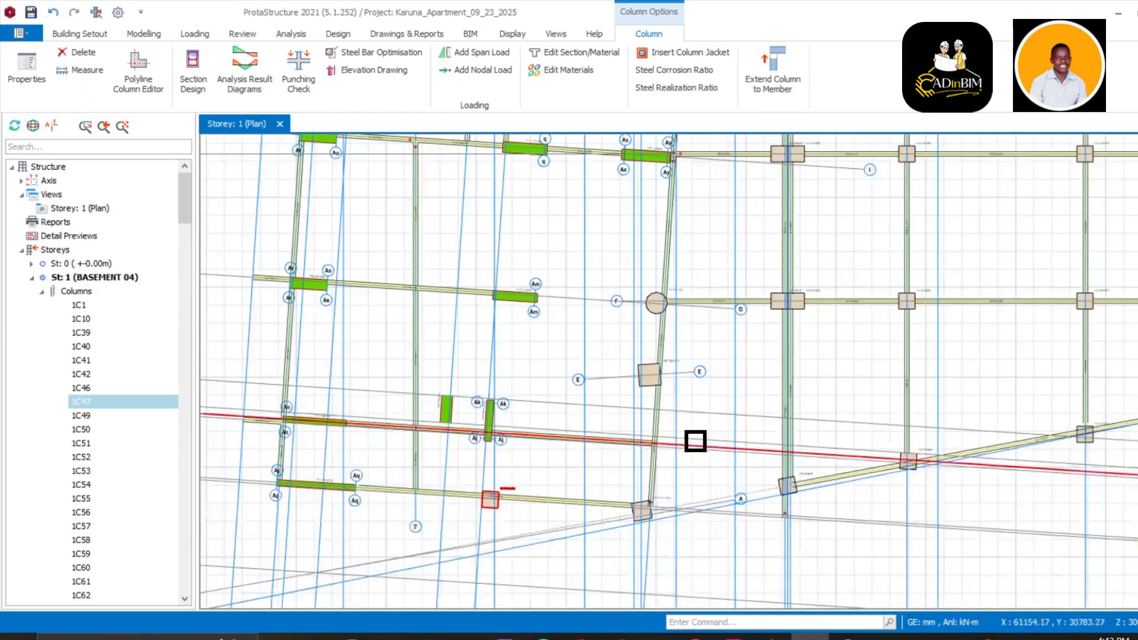
pyautogui.moveTo(679, 351); pyautogui.dragTo(607, 468, button='middle')
pyautogui.scroll(2, 600, 418)
pyautogui.scroll(-2, 771, 414)
pyautogui.moveTo(732, 414); pyautogui.dragTo(561, 455, button='middle')
pyautogui.scroll(3, 561, 456)
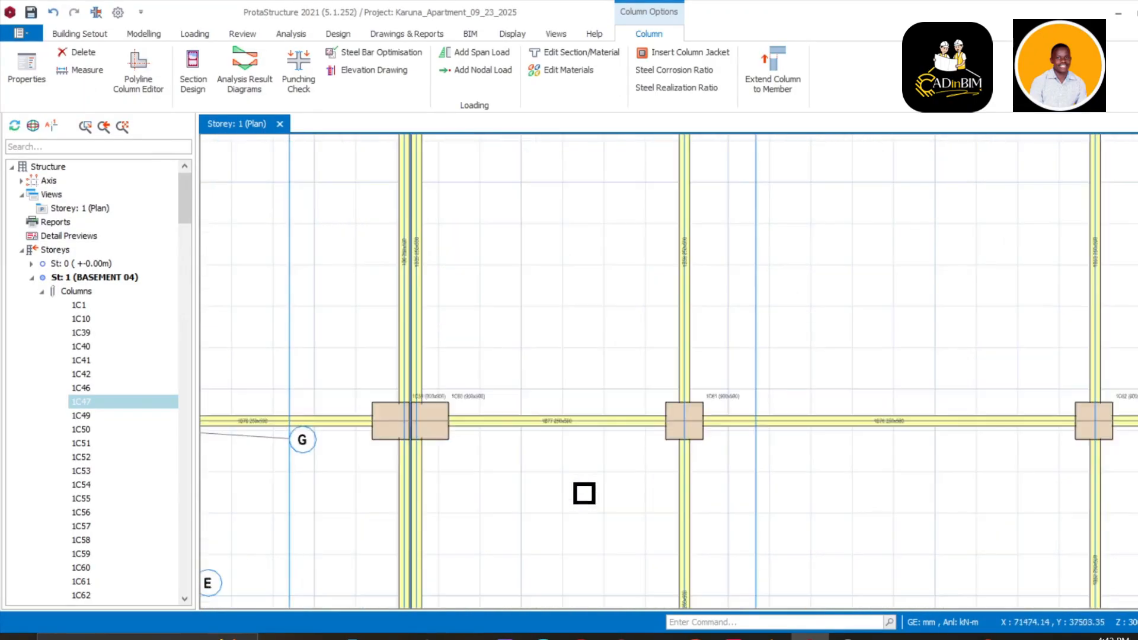
pyautogui.moveTo(584, 492); pyautogui.dragTo(538, 402, button='middle')
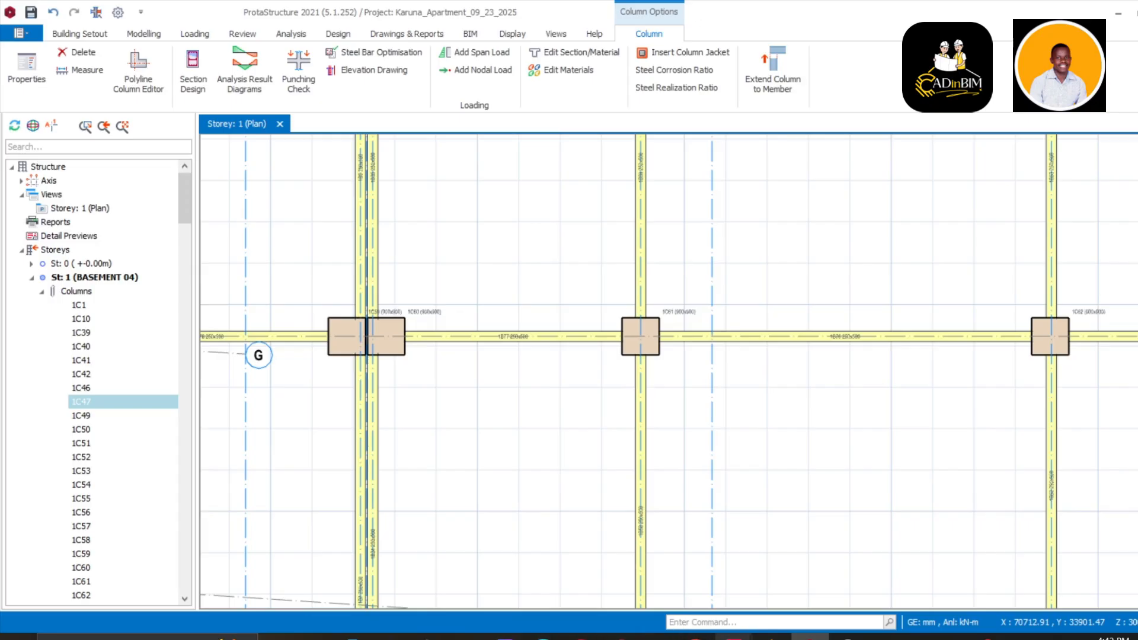
# Bring the Karuna layout drawing forward in AutoCAD and pan to its lower column area
pyautogui.moveTo(732, 636)
pyautogui.click(783, 593)
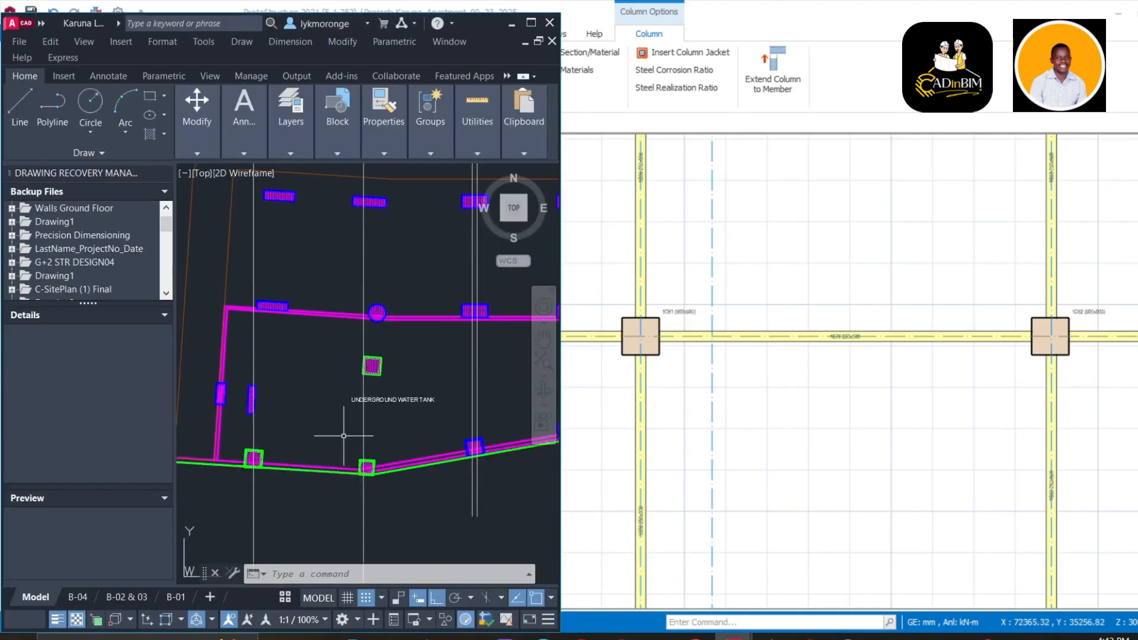
pyautogui.scroll(-5, 344, 436)
pyautogui.scroll(5, 374, 432)
pyautogui.scroll(-6, 369, 427)
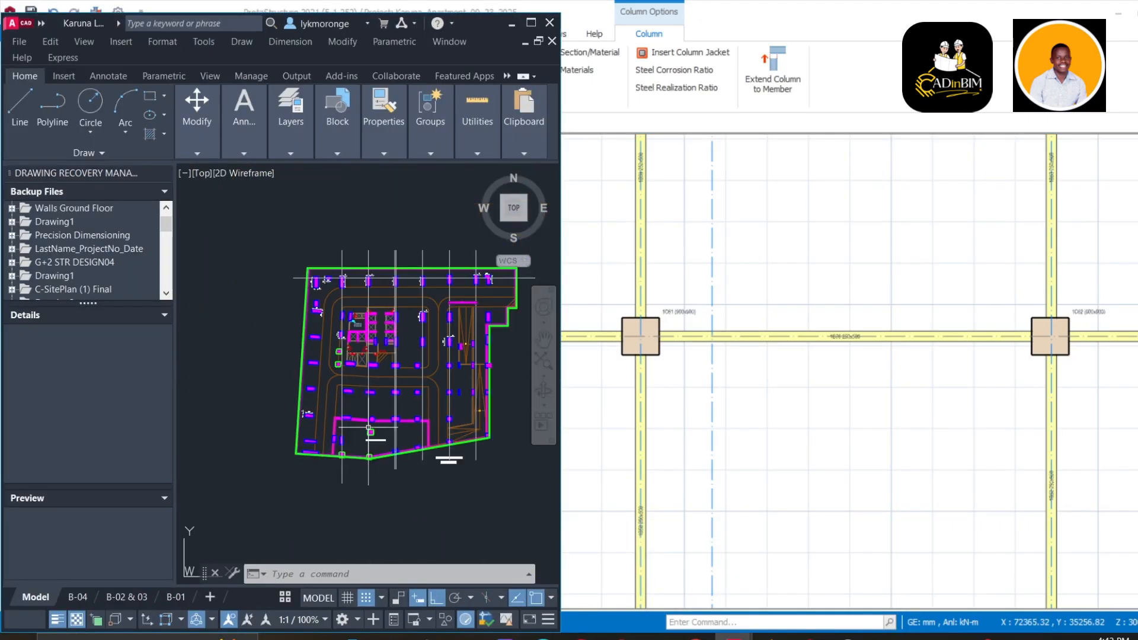
pyautogui.scroll(4, 368, 427)
pyautogui.scroll(4, 374, 393)
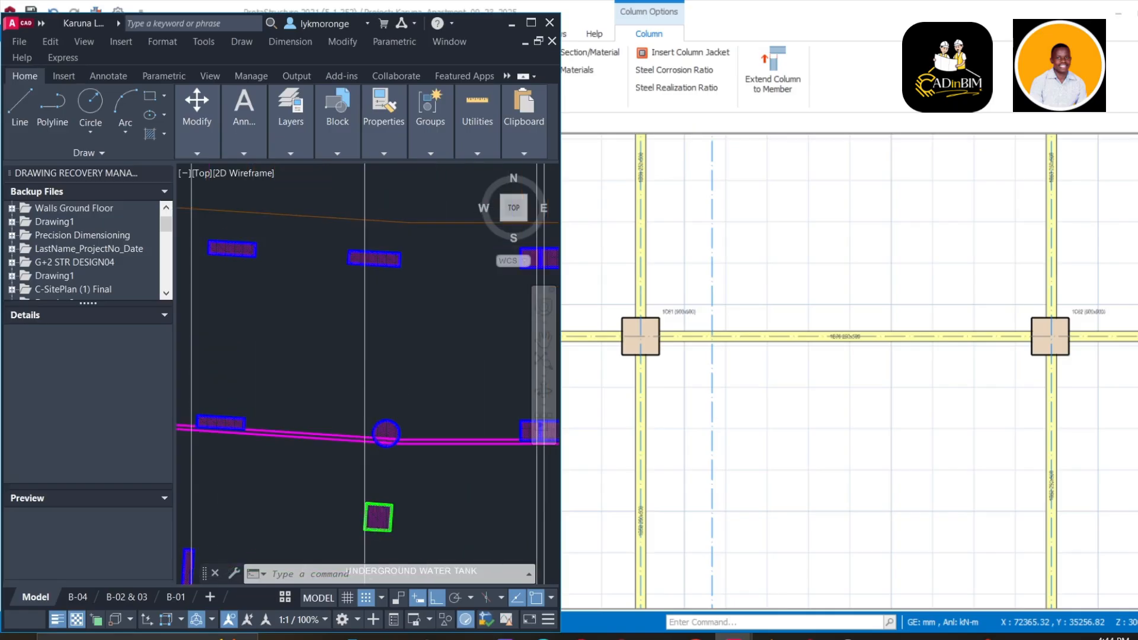
pyautogui.scroll(-6, 376, 393)
pyautogui.moveTo(384, 394); pyautogui.dragTo(283, 465, button='middle')
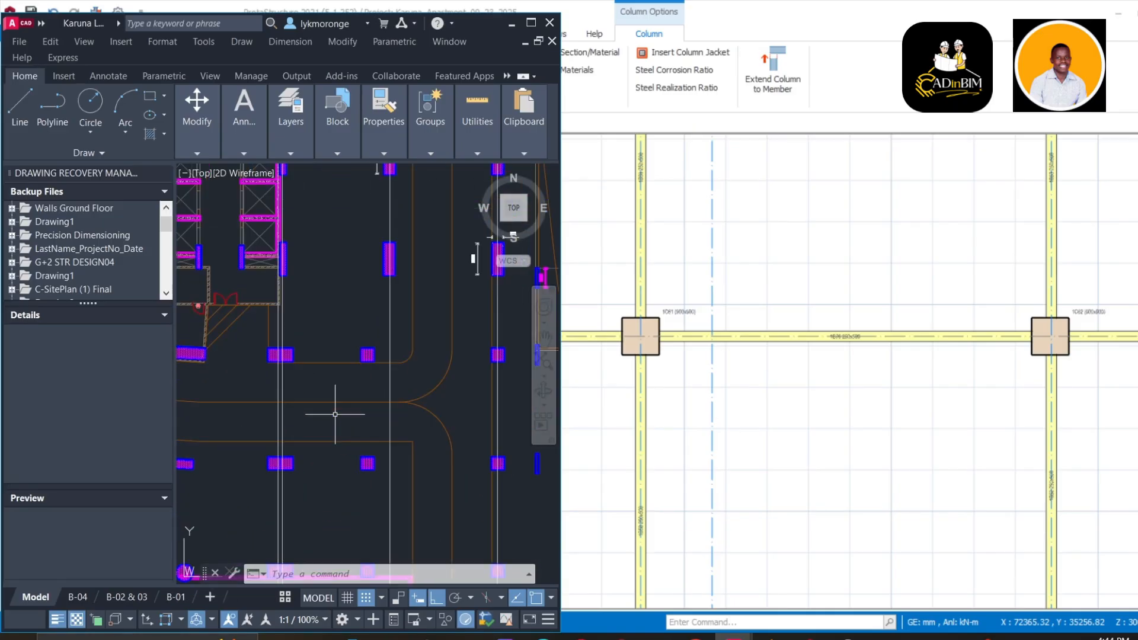
pyautogui.scroll(-5, 335, 414)
pyautogui.scroll(-3, 666, 417)
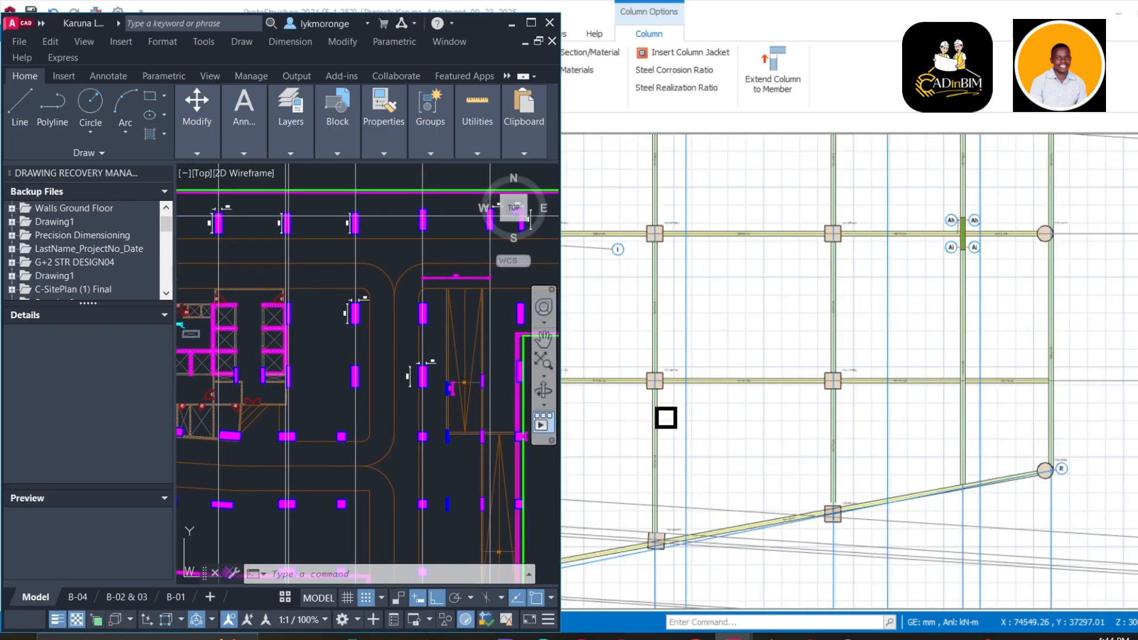
pyautogui.scroll(-5, 666, 417)
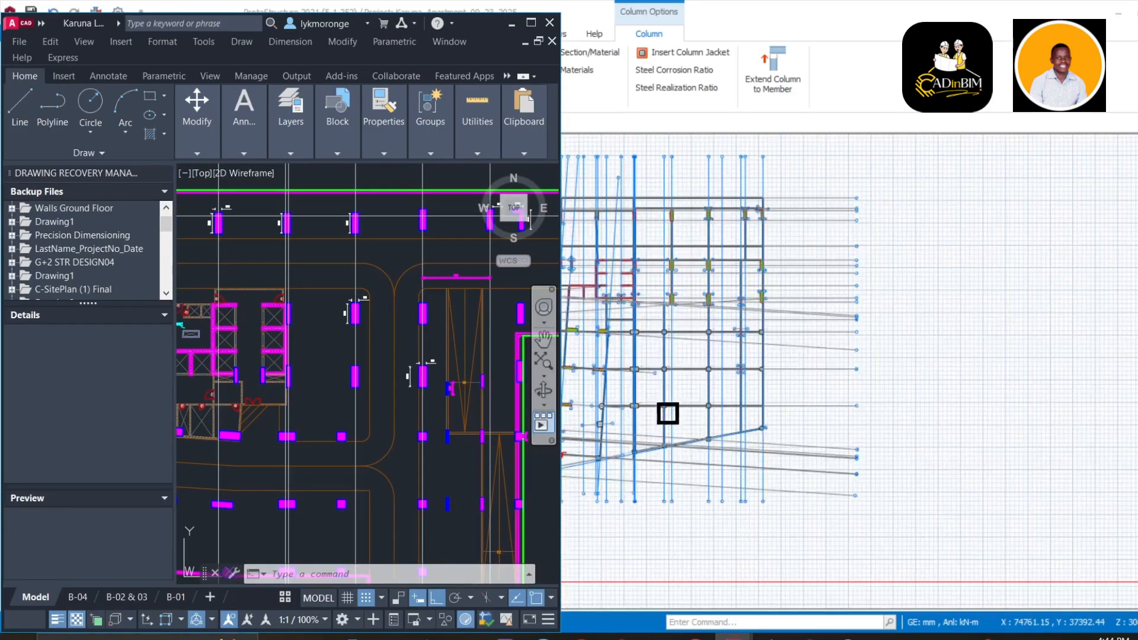
# Minimize AutoCAD and zoom the ProtaStructure plan in to column 1C58
pyautogui.click(513, 27)
pyautogui.scroll(6, 616, 377)
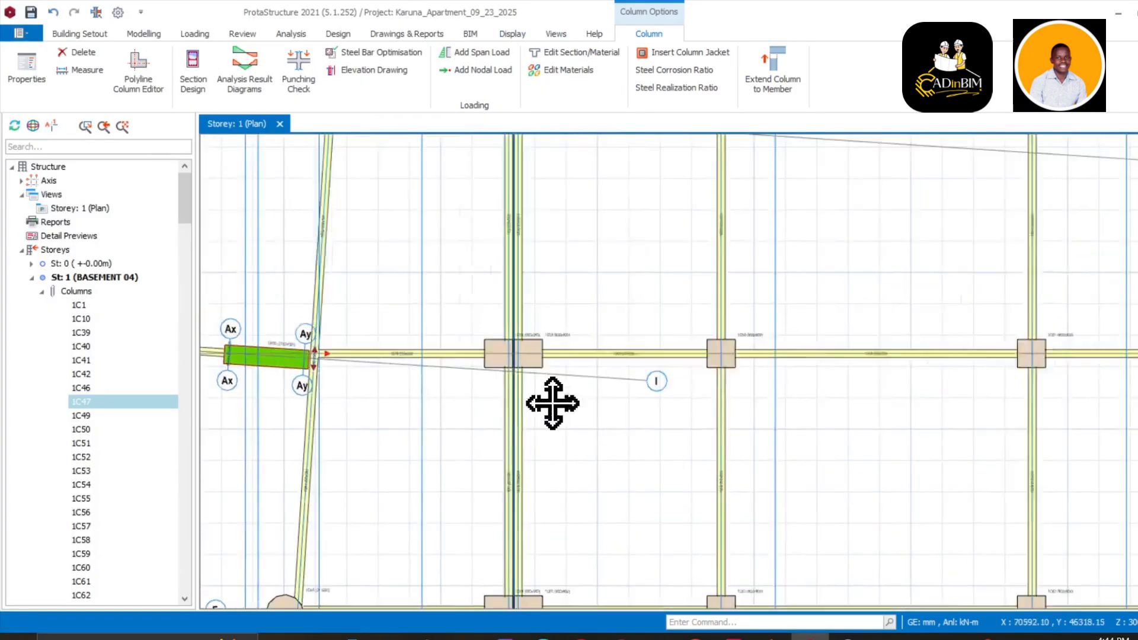
pyautogui.scroll(-3, 710, 404)
pyautogui.scroll(2, 709, 432)
pyautogui.scroll(2, 485, 394)
pyautogui.scroll(2, 716, 423)
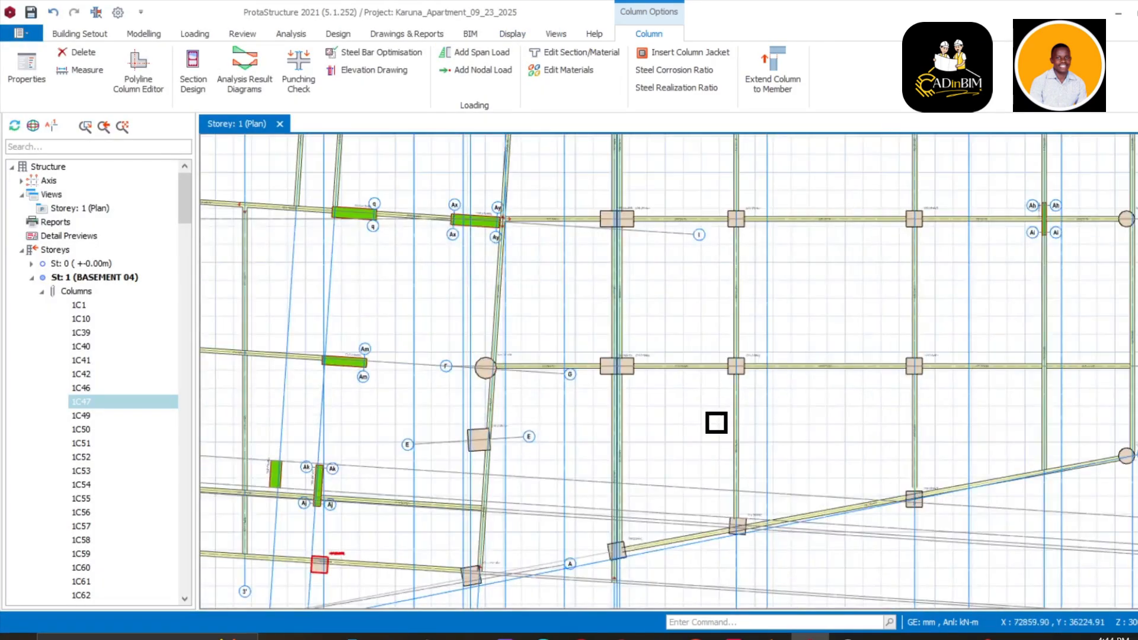
pyautogui.scroll(6, 717, 422)
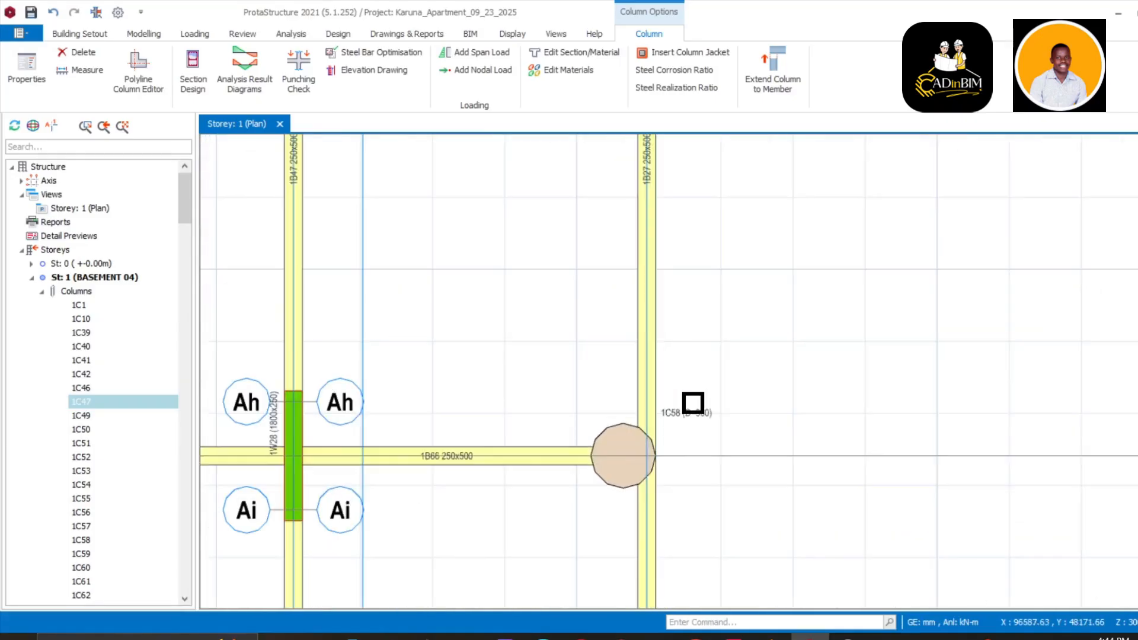
# Give column 1C58 a 900x900 mm rectangular section and update it
pyautogui.rightClick(688, 403)
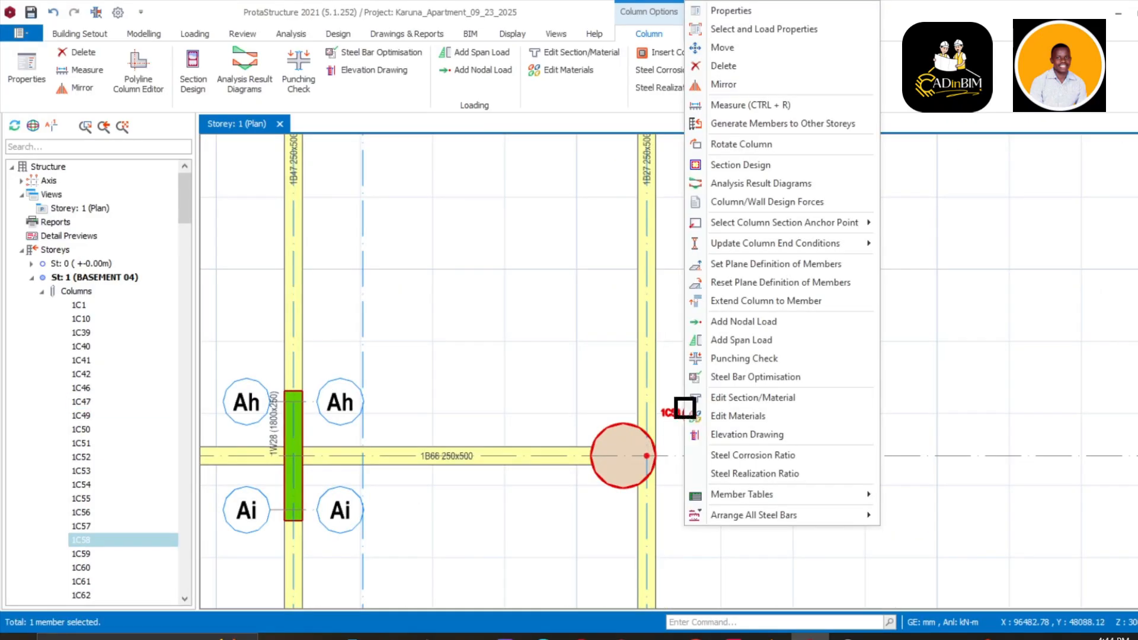
pyautogui.click(718, 29)
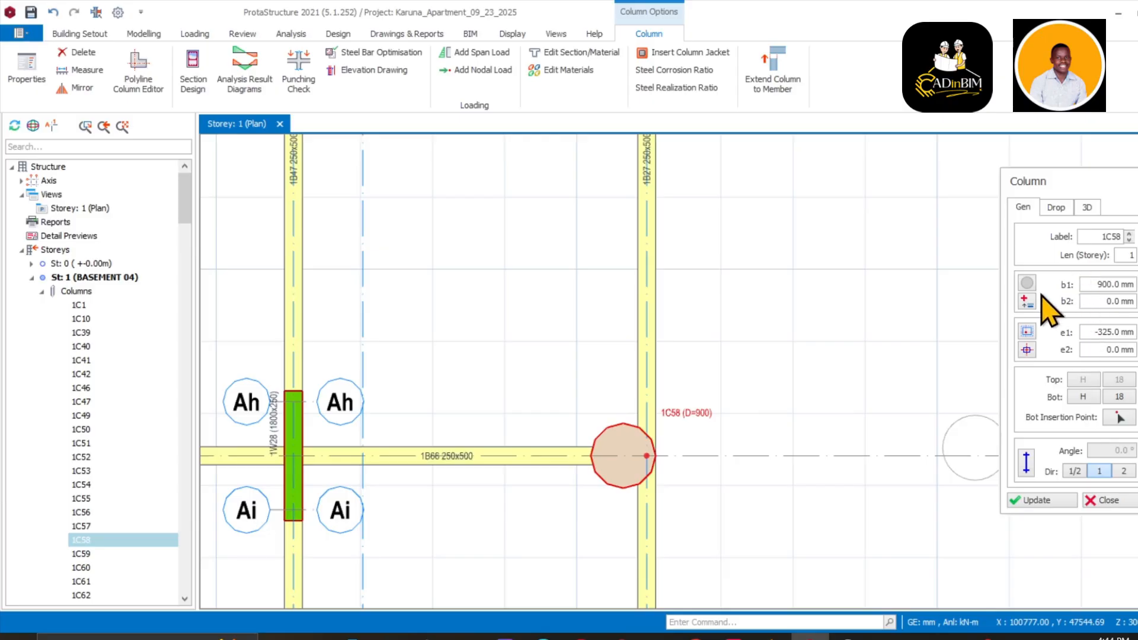
pyautogui.click(1028, 285)
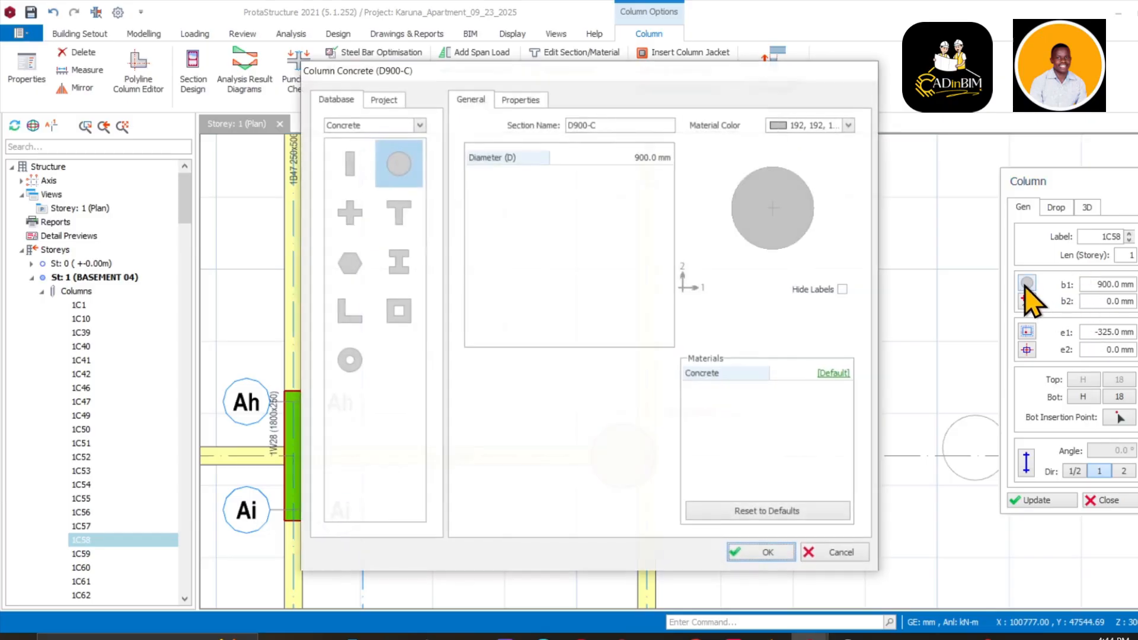
pyautogui.click(350, 169)
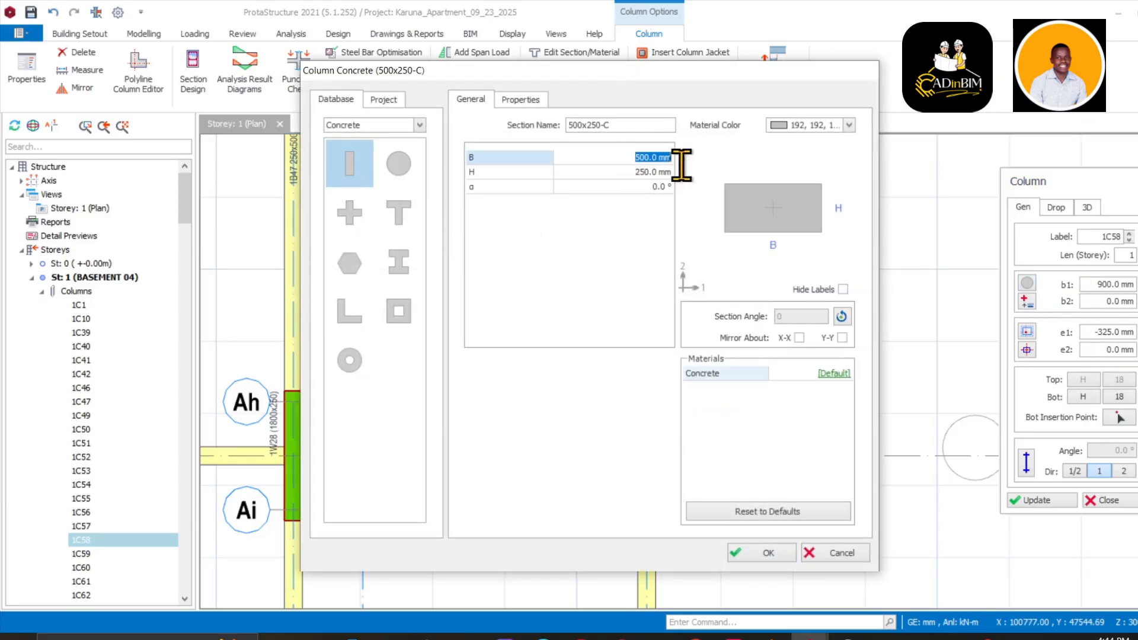
pyautogui.write('900')
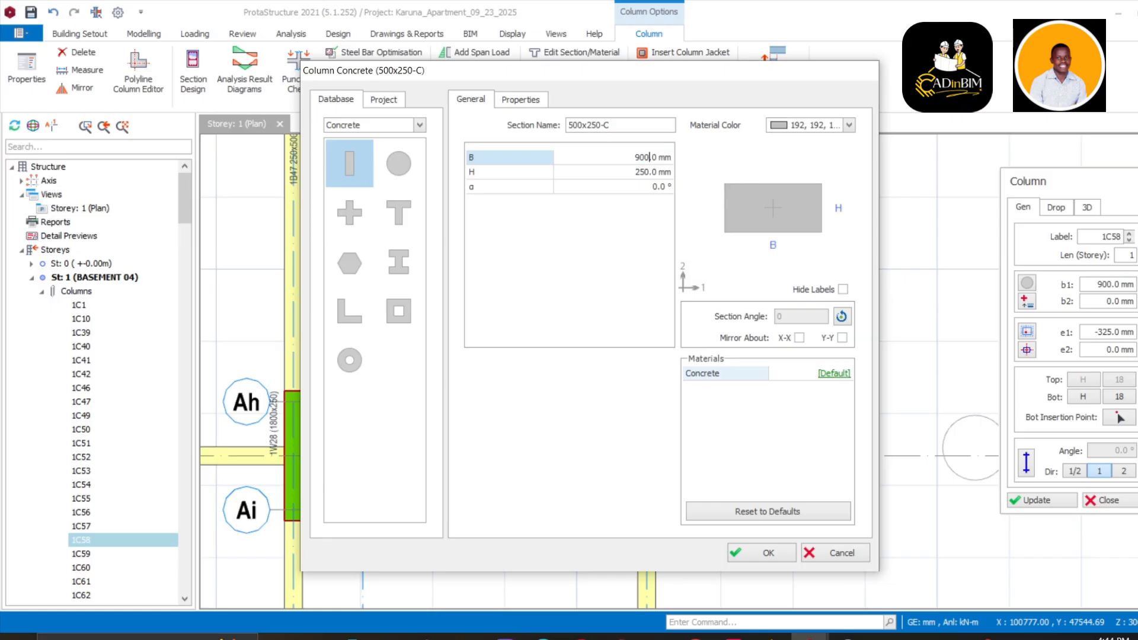
pyautogui.click(648, 172)
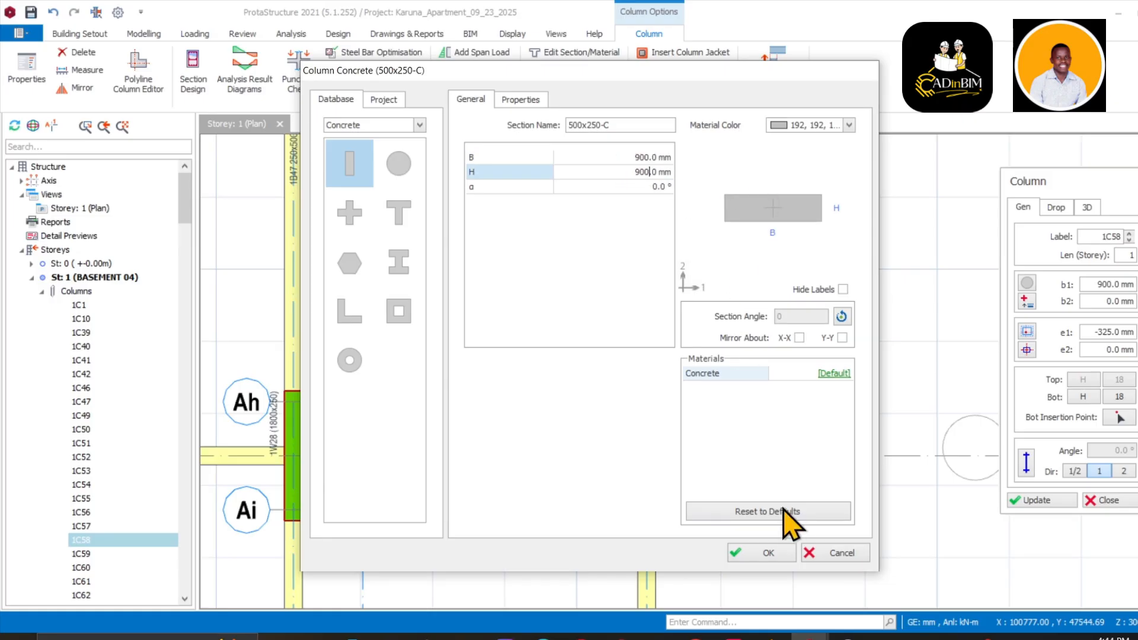
pyautogui.click(753, 559)
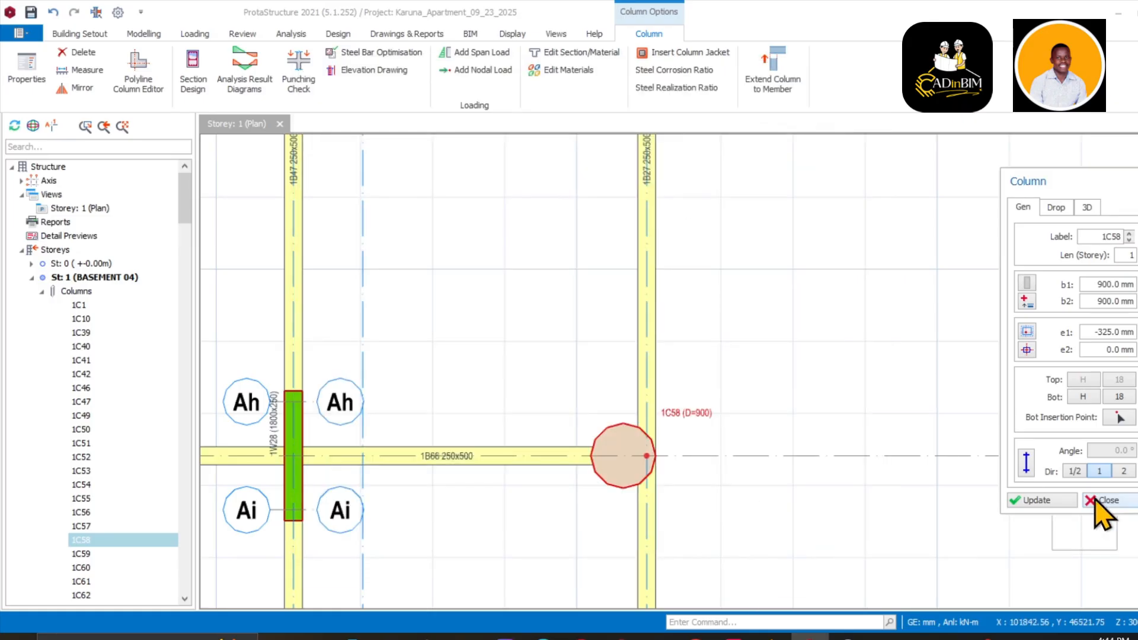
pyautogui.click(1050, 501)
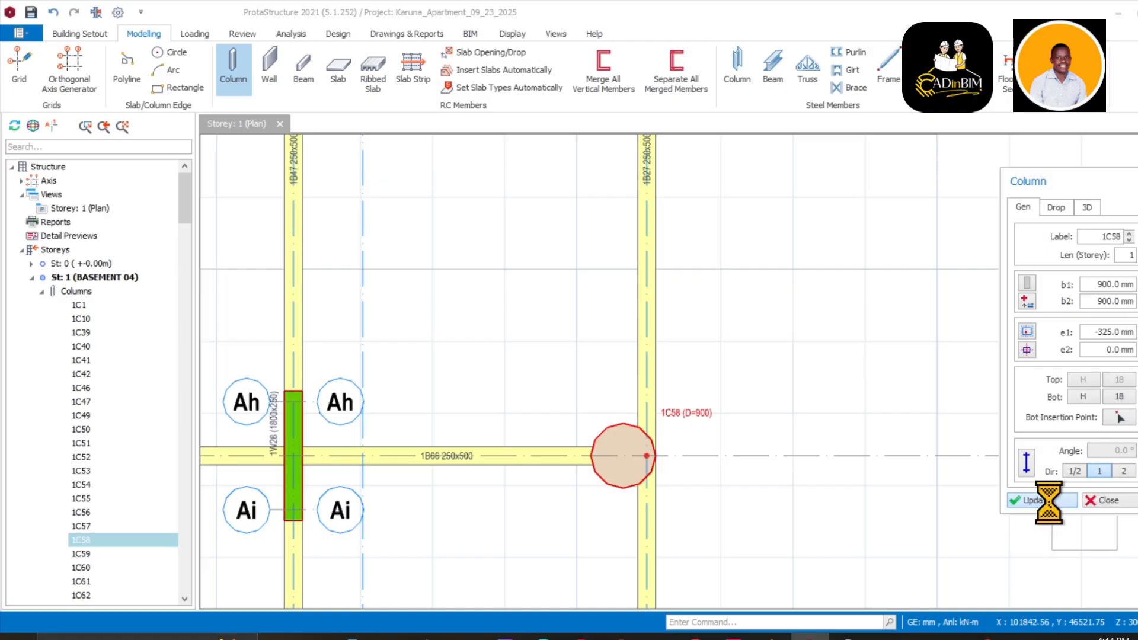
# Close the column properties and pan the plan over to column 1C63
pyautogui.scroll(-3, 775, 483)
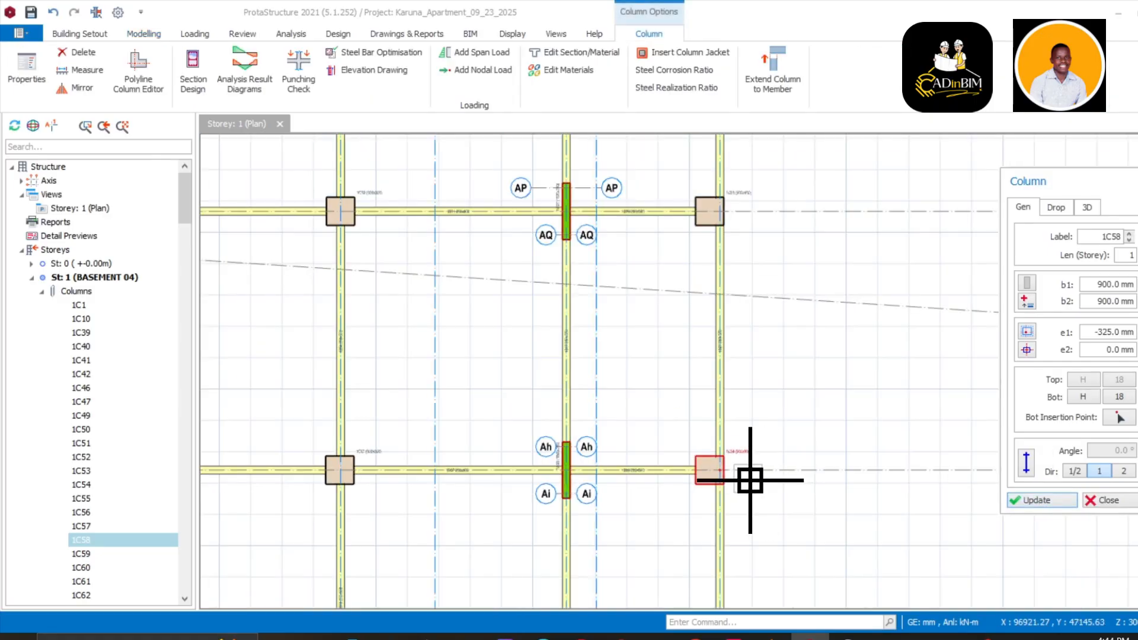
pyautogui.press('Escape')
pyautogui.scroll(-5, 751, 480)
pyautogui.moveTo(750, 471); pyautogui.dragTo(792, 360, button='middle')
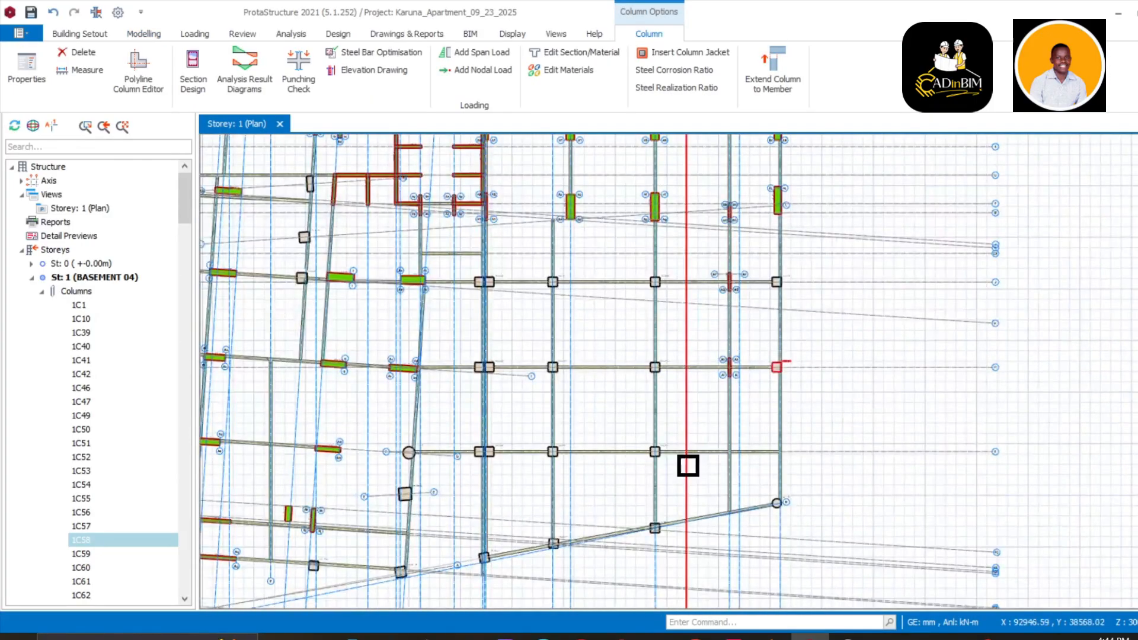
pyautogui.moveTo(688, 465); pyautogui.dragTo(673, 351, button='middle')
pyautogui.scroll(8, 665, 401)
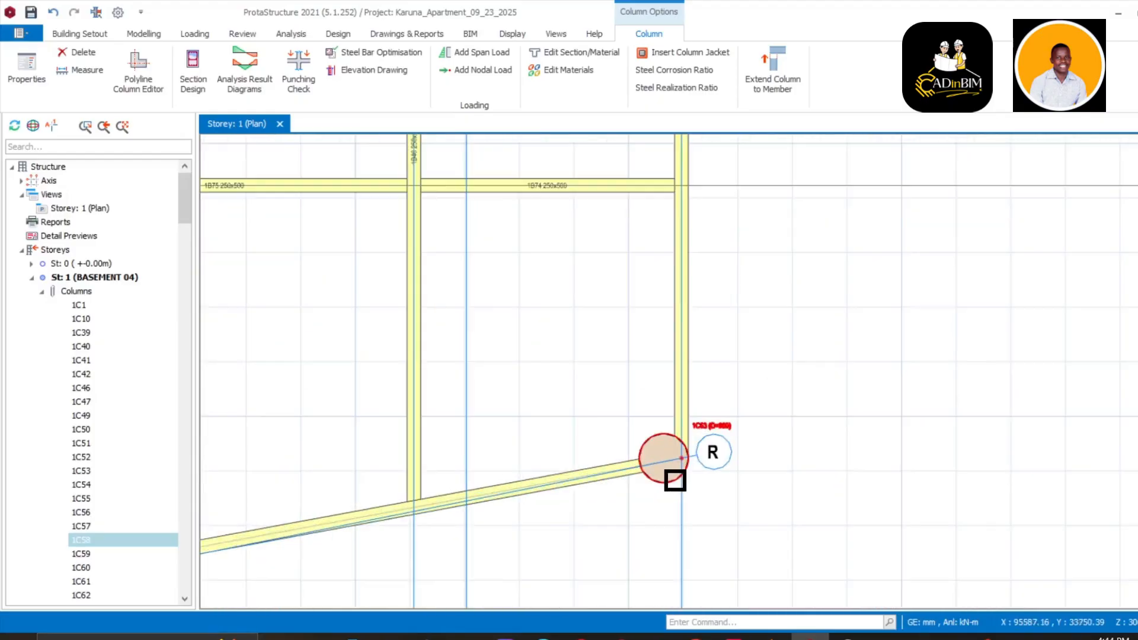
pyautogui.scroll(3, 675, 481)
# Set column 1C63's section to a 900x900 mm rectangle and update it
pyautogui.rightClick(731, 359)
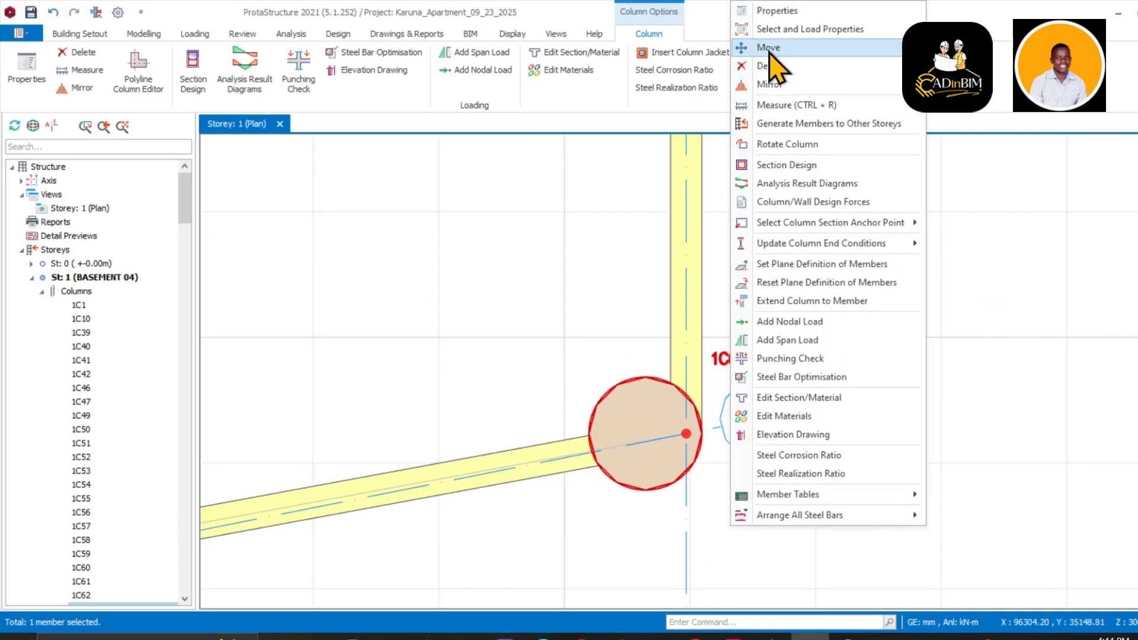
pyautogui.click(796, 78)
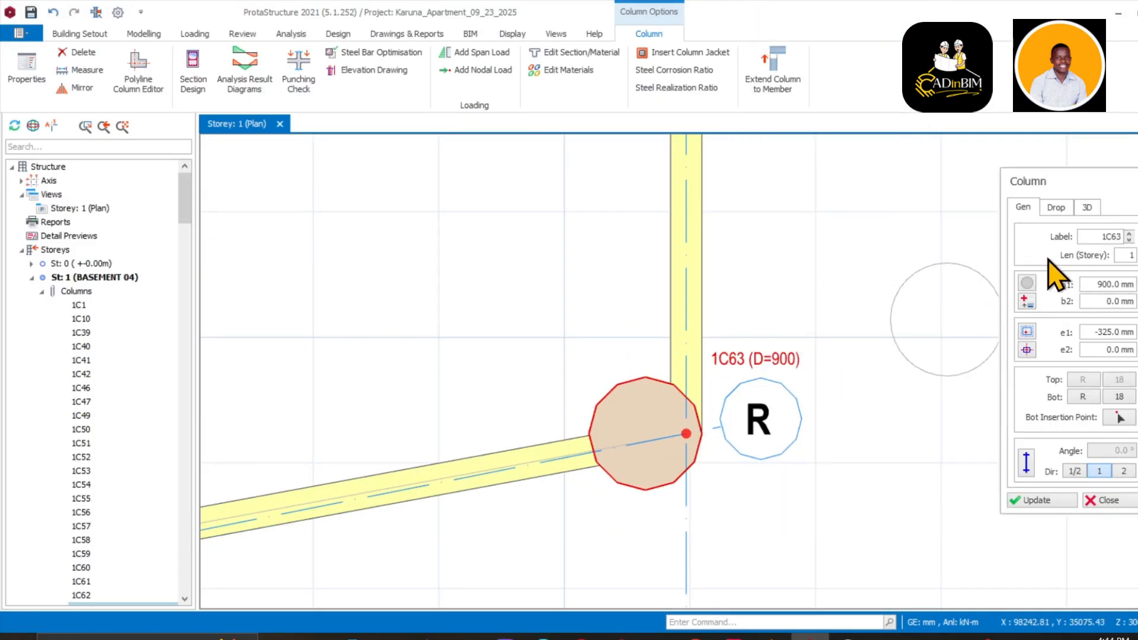
pyautogui.click(1027, 283)
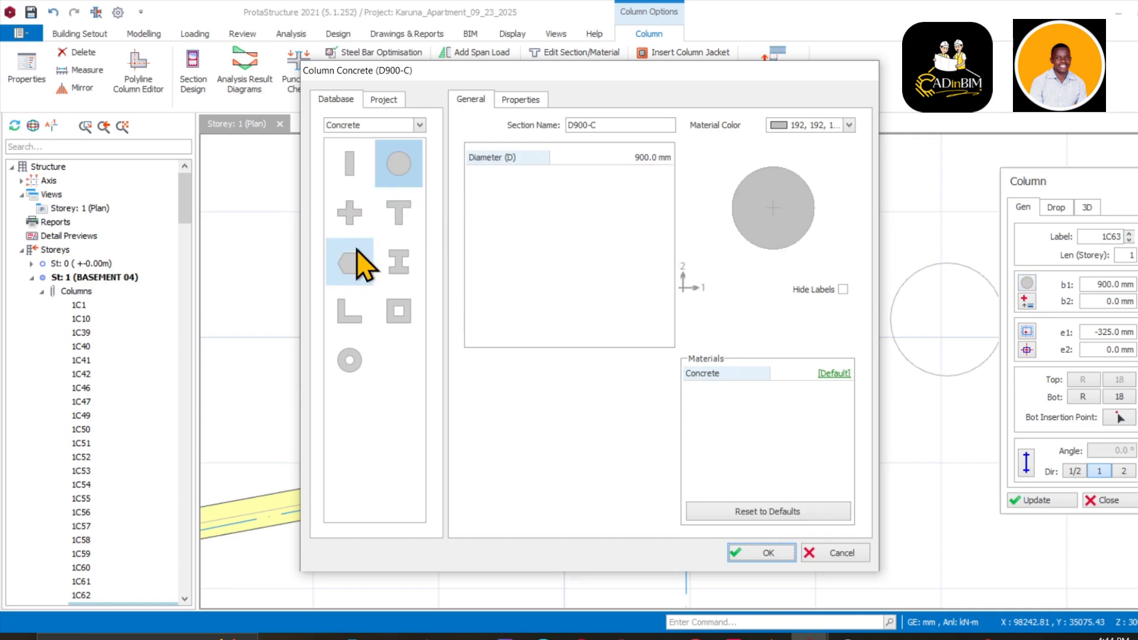
pyautogui.click(358, 181)
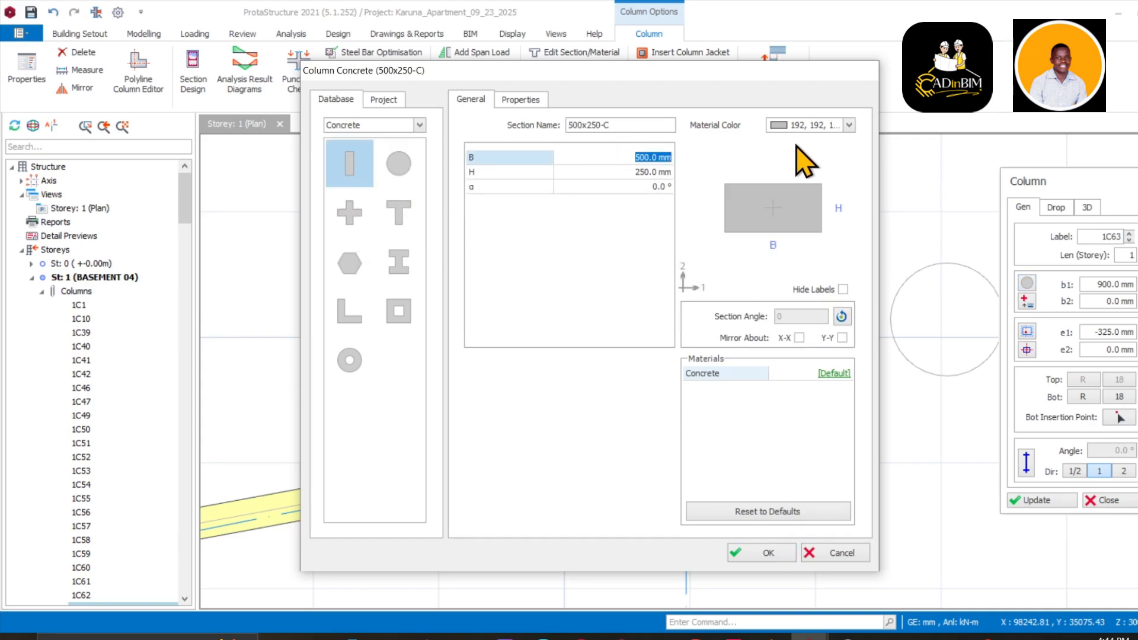
pyautogui.click(653, 173)
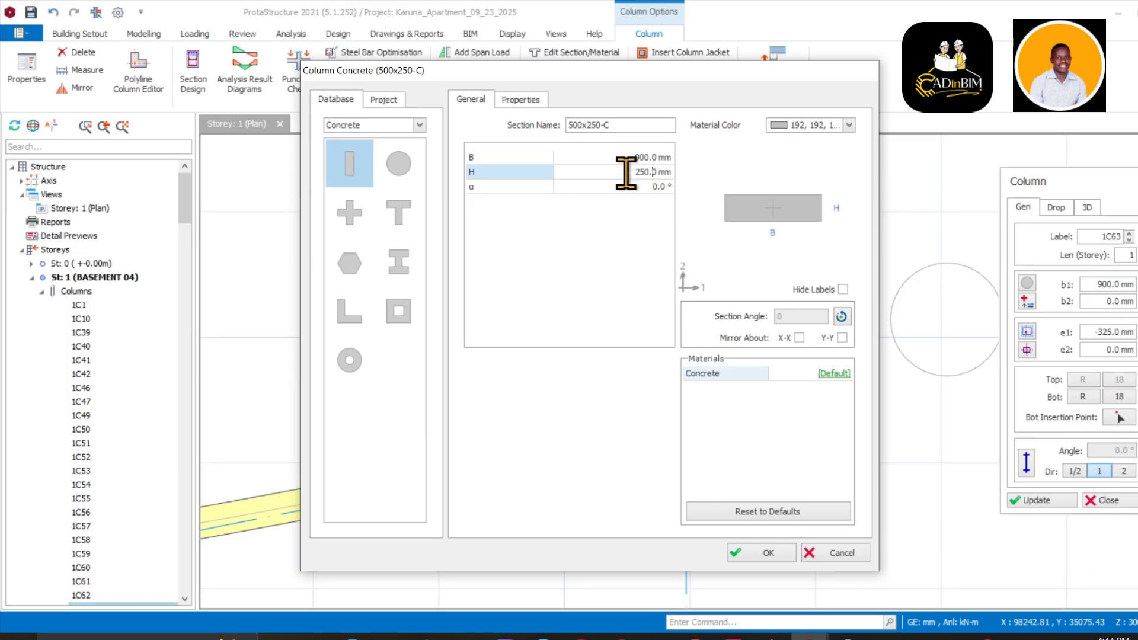
pyautogui.write('900')
pyautogui.press('Return')
pyautogui.click(763, 561)
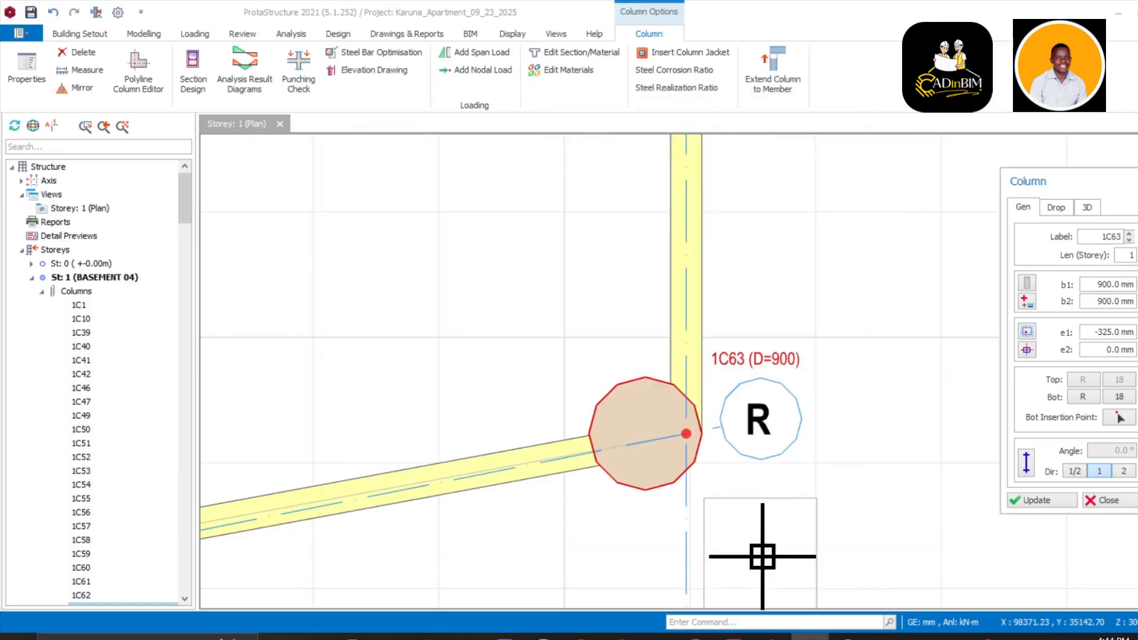
pyautogui.click(1041, 501)
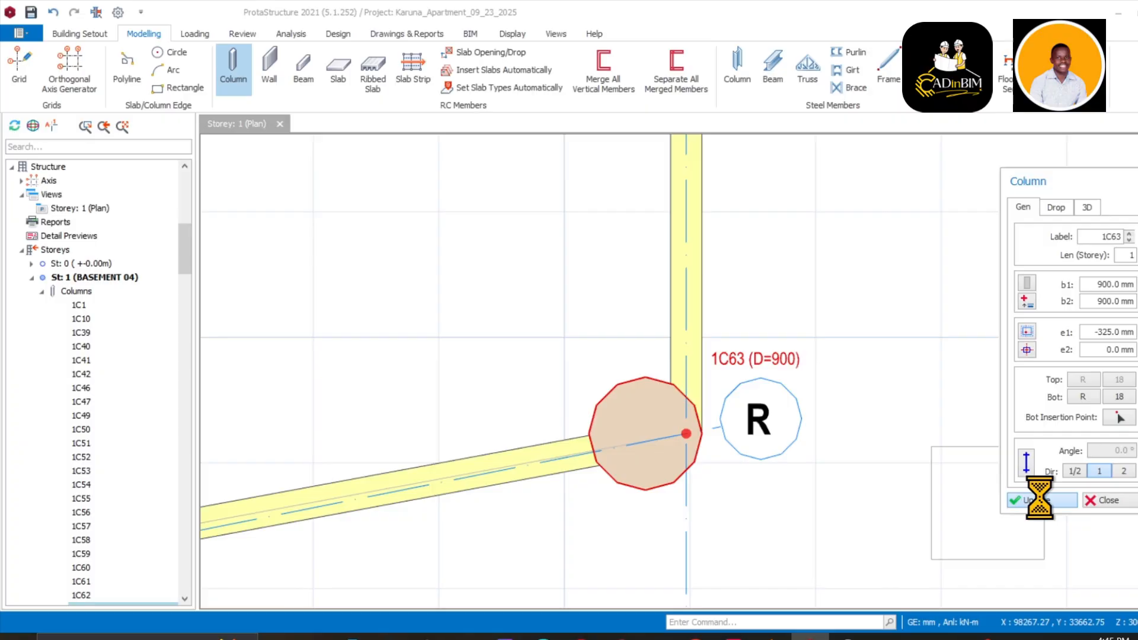
pyautogui.scroll(-3, 923, 487)
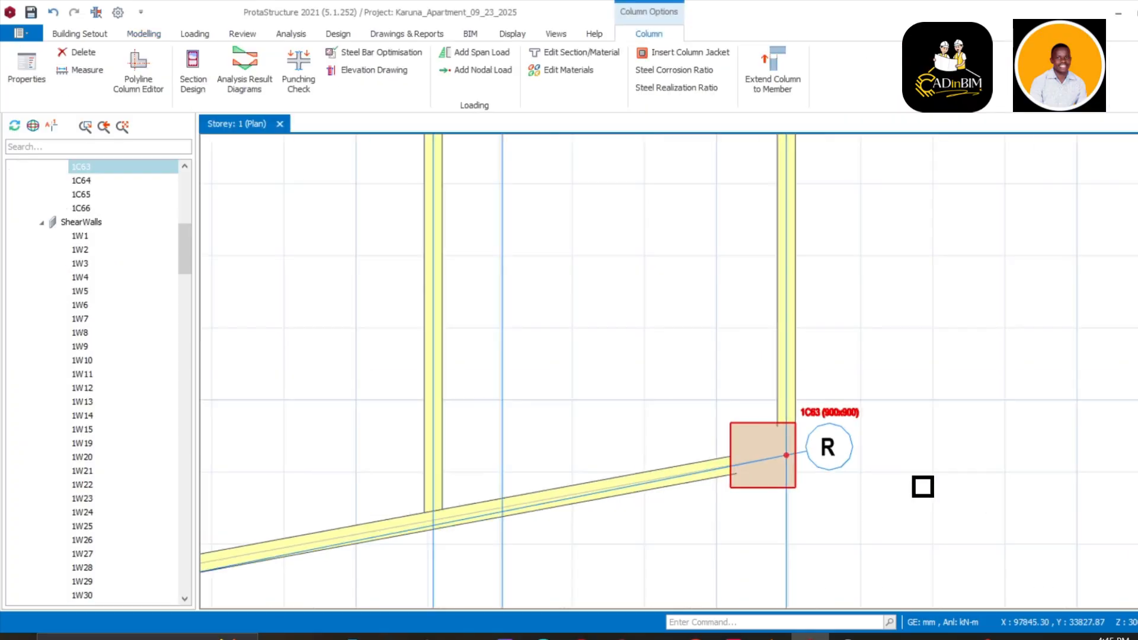
pyautogui.scroll(-5, 923, 487)
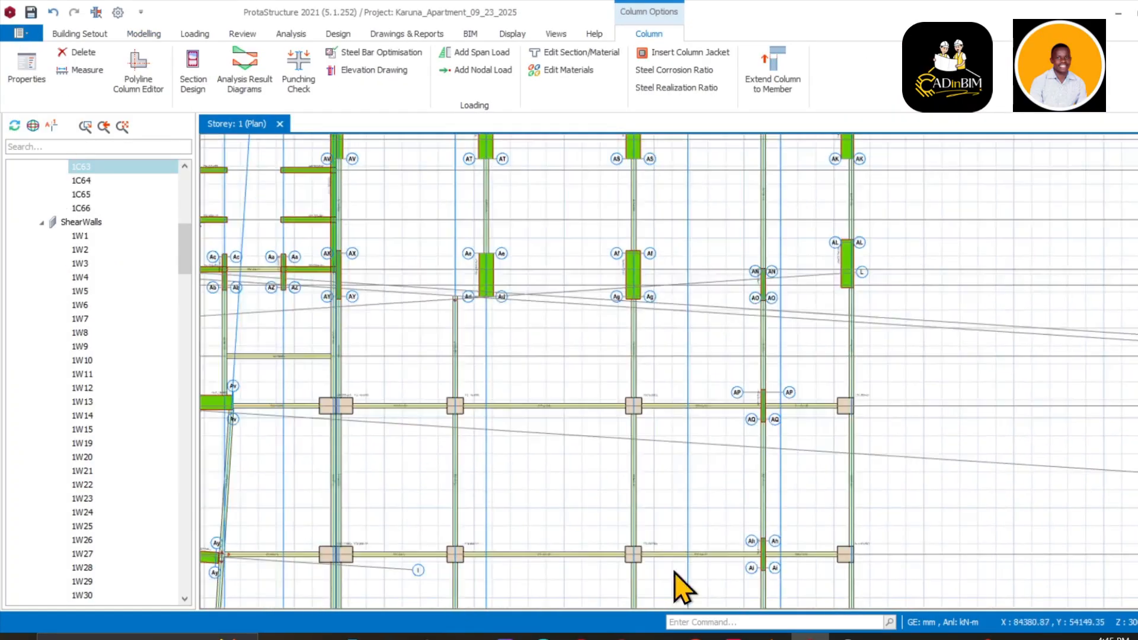
pyautogui.scroll(-3, 660, 432)
pyautogui.moveTo(671, 433); pyautogui.dragTo(849, 368, button='middle')
pyautogui.moveTo(584, 361); pyautogui.dragTo(647, 198, button='middle')
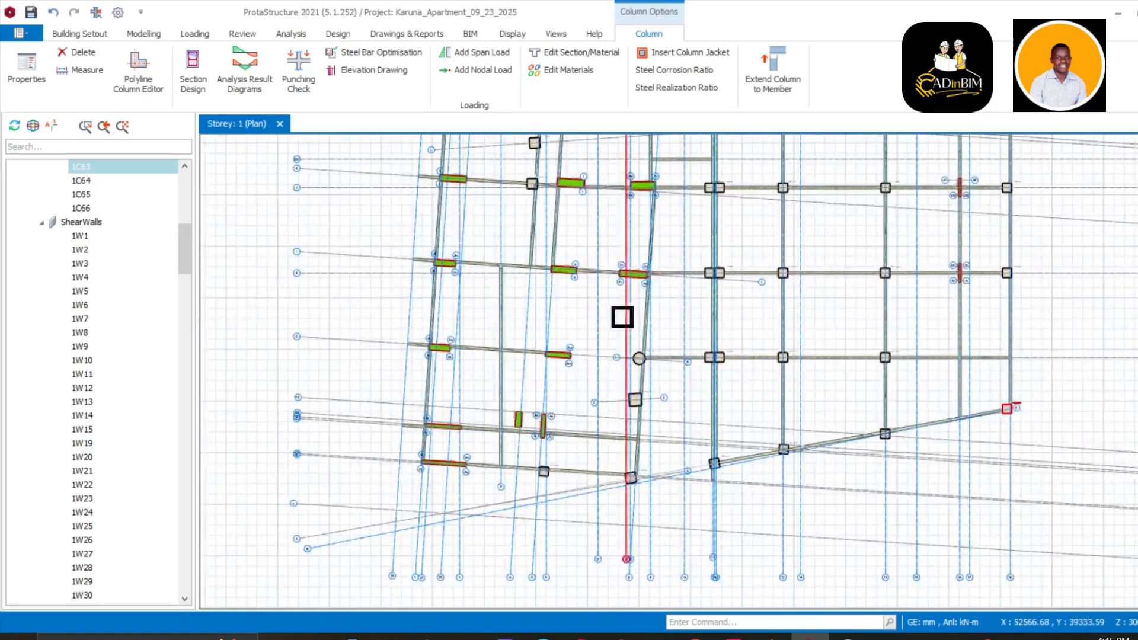
pyautogui.scroll(3, 609, 373)
pyautogui.scroll(-1, 607, 408)
pyautogui.scroll(3, 685, 356)
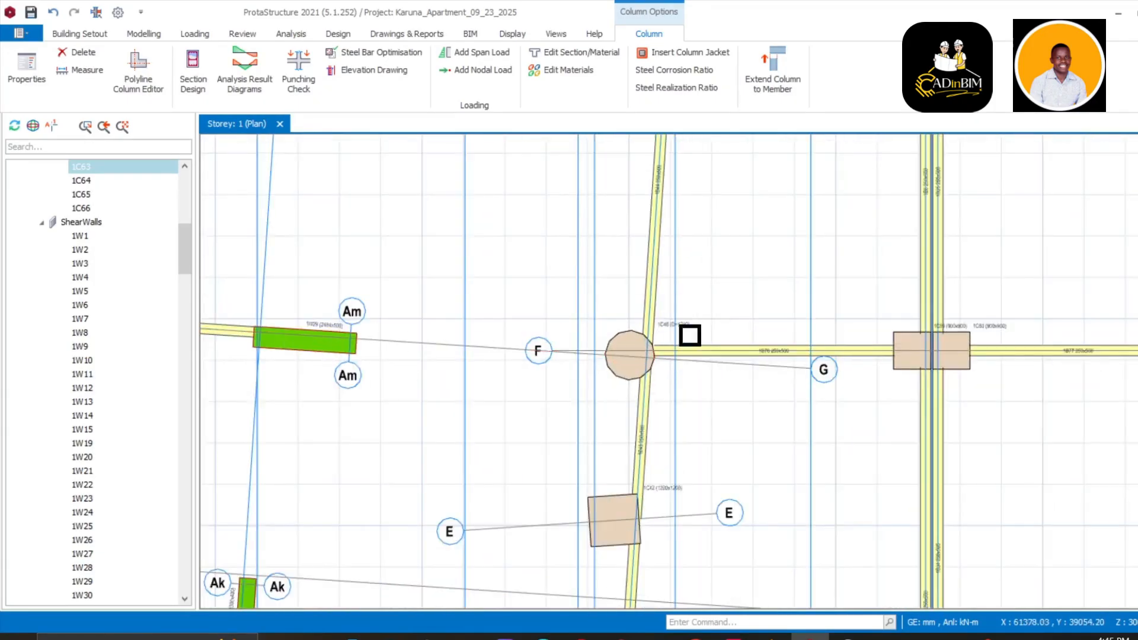
pyautogui.scroll(-6, 689, 331)
pyautogui.moveTo(684, 349); pyautogui.dragTo(477, 437, button='middle')
pyautogui.scroll(2, 644, 350)
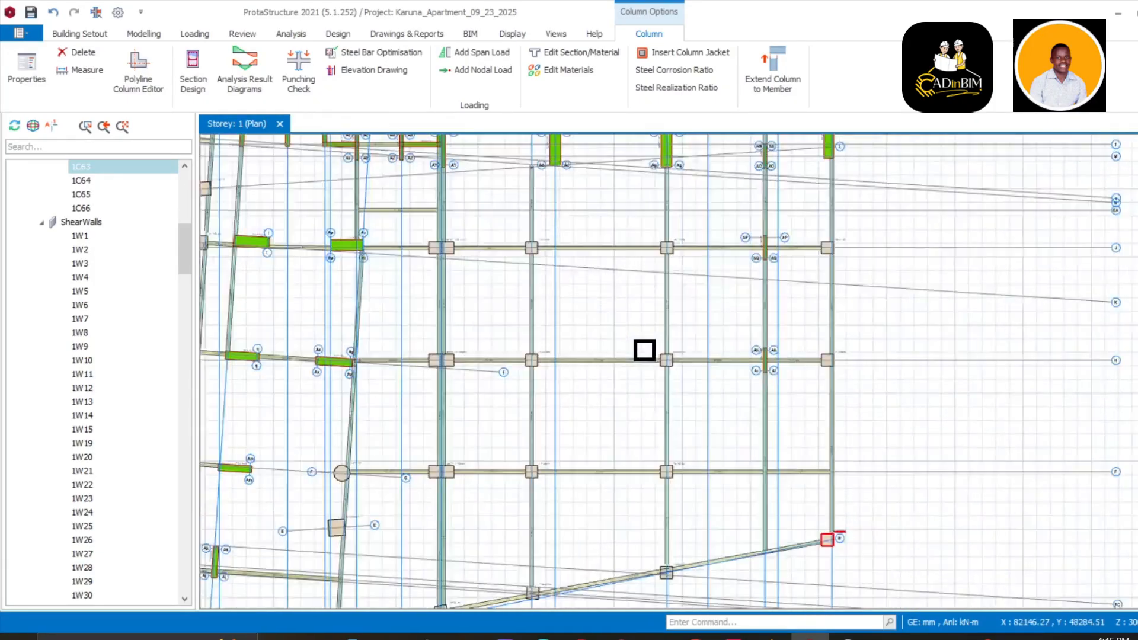
pyautogui.scroll(-3, 644, 350)
pyautogui.moveTo(638, 354); pyautogui.dragTo(664, 460, button='middle')
pyautogui.scroll(4, 605, 357)
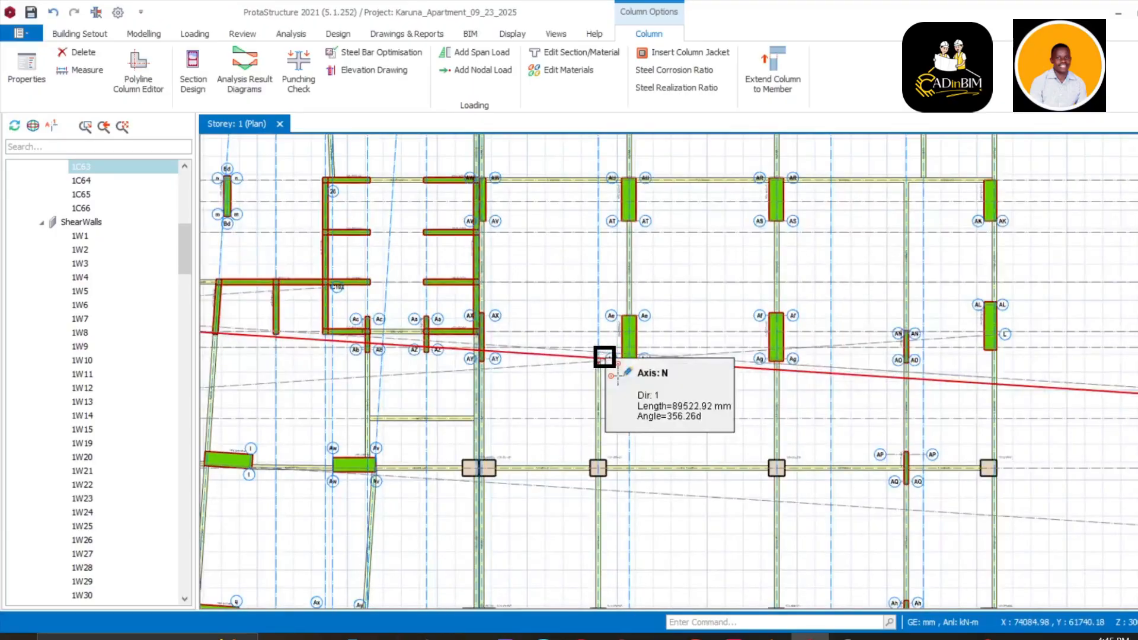
pyautogui.scroll(-2, 632, 307)
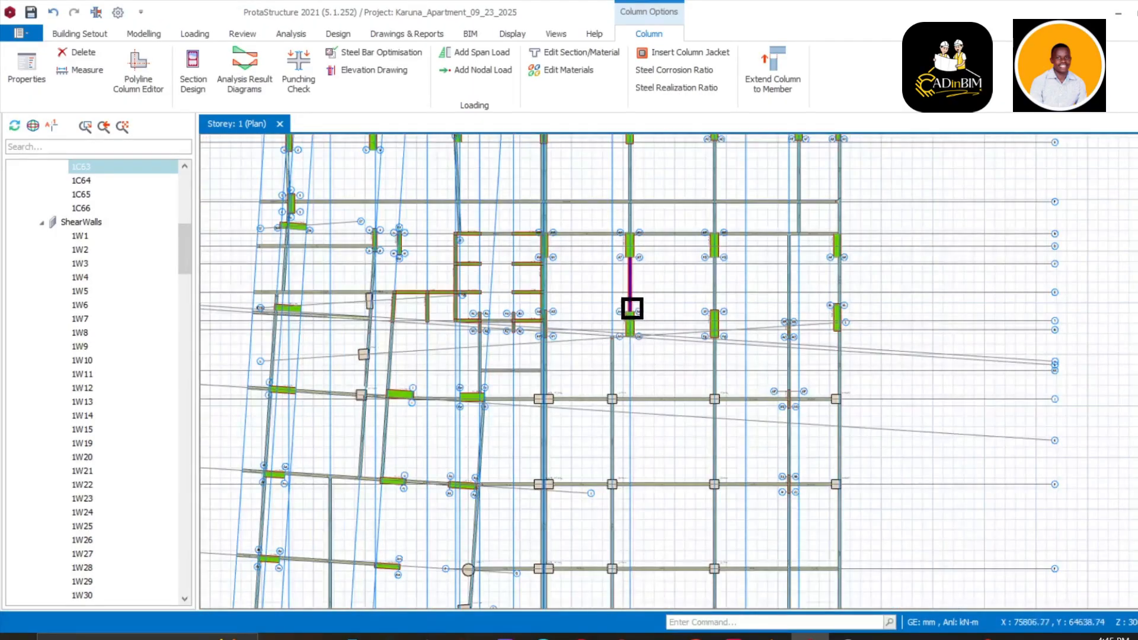
pyautogui.moveTo(630, 307); pyautogui.dragTo(659, 360, button='middle')
pyautogui.scroll(4, 644, 445)
pyautogui.scroll(-3, 652, 445)
pyautogui.scroll(4, 659, 360)
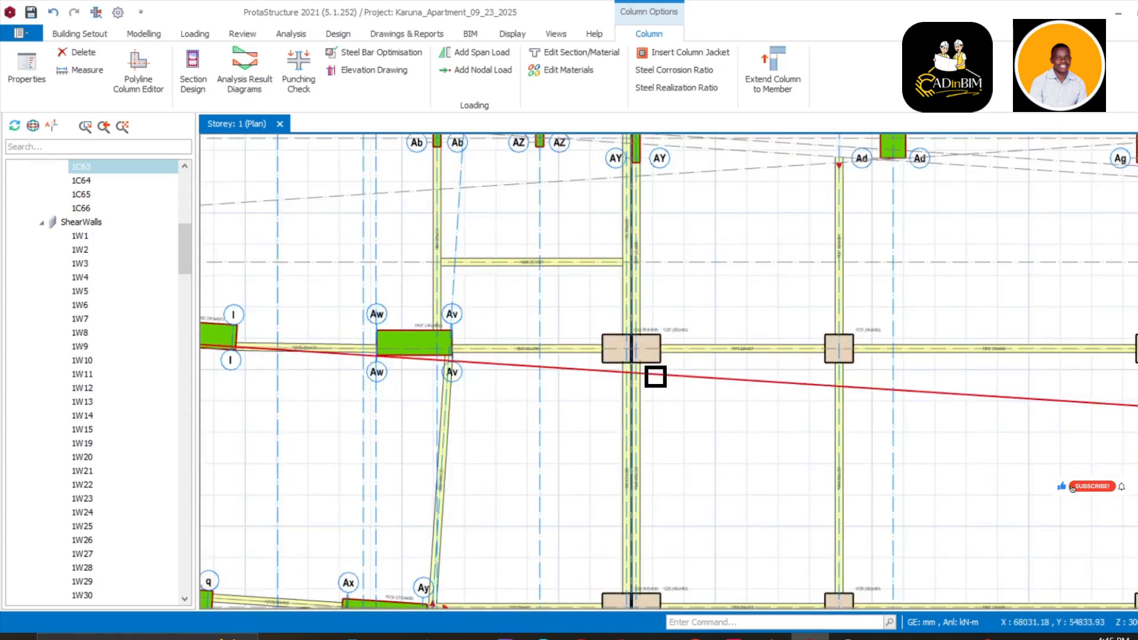
pyautogui.scroll(-3, 656, 377)
pyautogui.moveTo(503, 397); pyautogui.dragTo(552, 262, button='middle')
pyautogui.scroll(3, 611, 396)
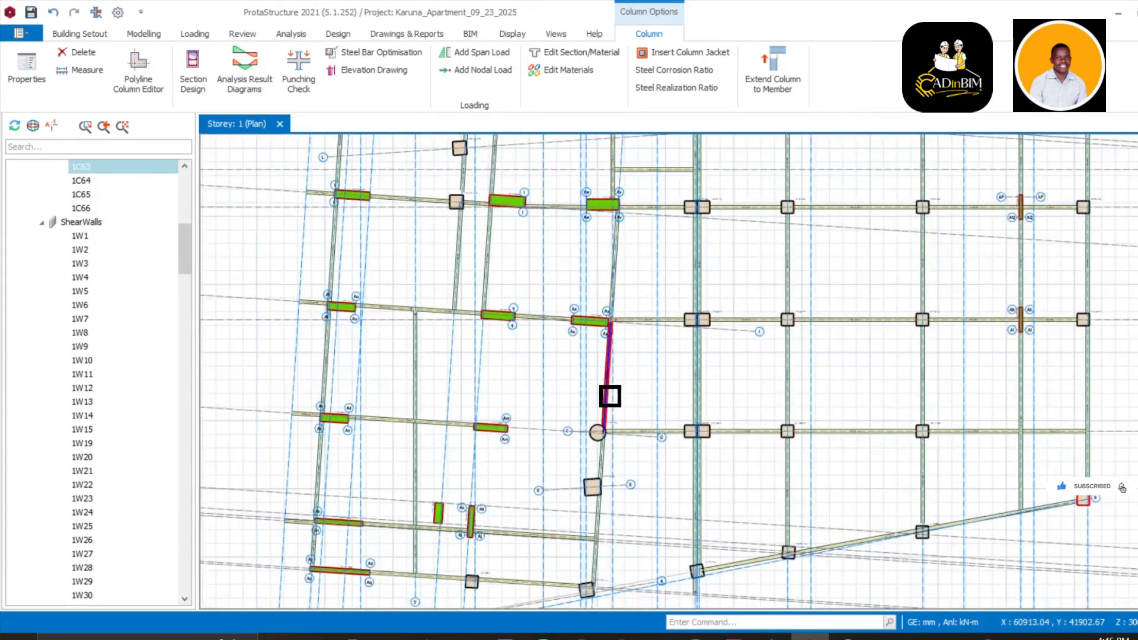
pyautogui.moveTo(610, 397); pyautogui.dragTo(689, 380, button='middle')
pyautogui.scroll(-3, 613, 368)
pyautogui.scroll(3, 577, 297)
pyautogui.moveTo(683, 309); pyautogui.dragTo(578, 325, button='middle')
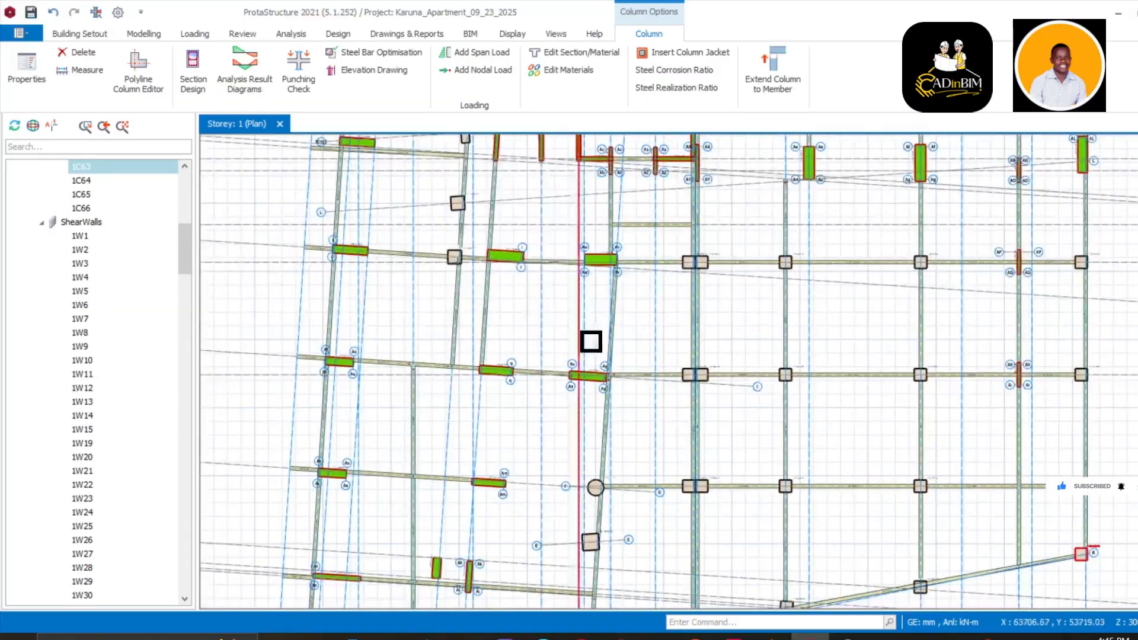
pyautogui.scroll(-3, 591, 341)
pyautogui.moveTo(601, 592)
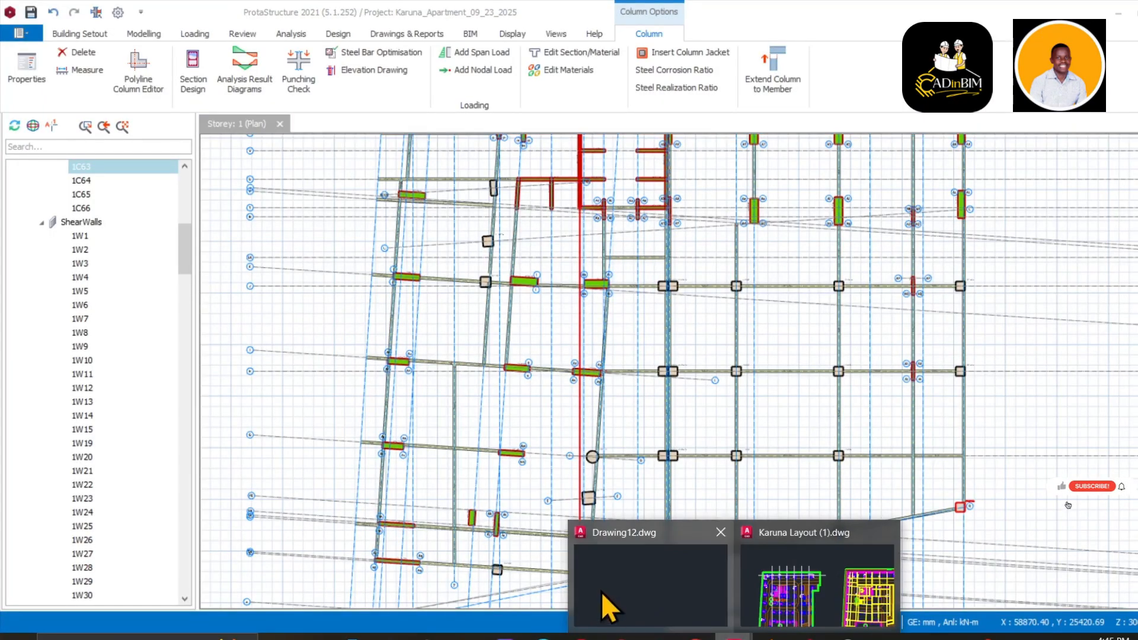
pyautogui.click(769, 581)
pyautogui.scroll(-5, 480, 339)
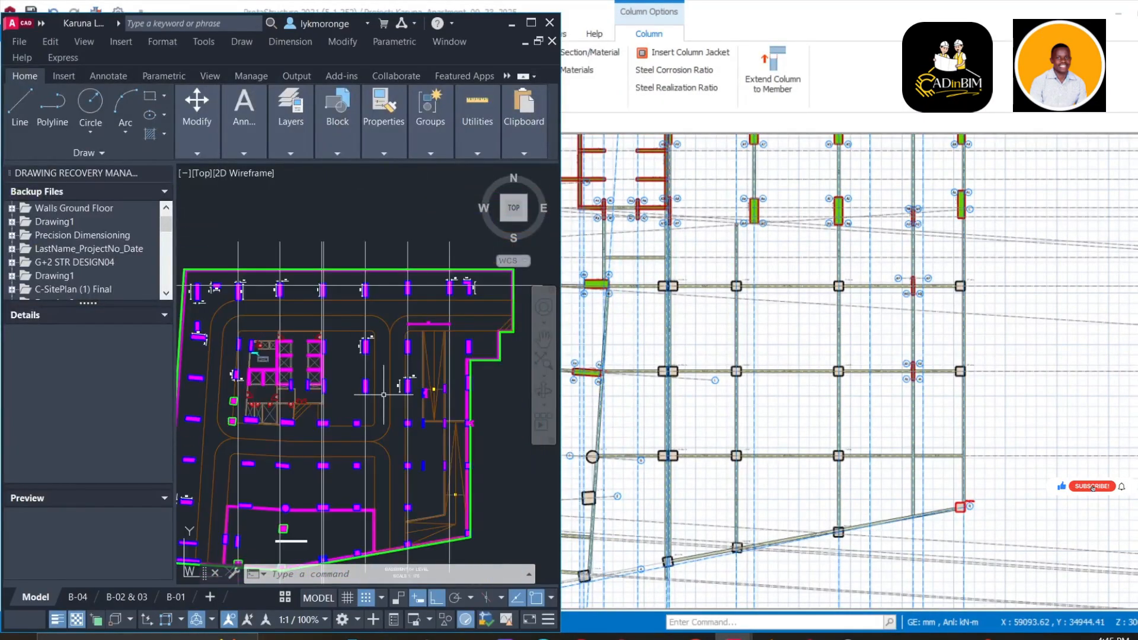
pyautogui.scroll(8, 479, 339)
pyautogui.scroll(2, 480, 340)
pyautogui.scroll(-2, 459, 358)
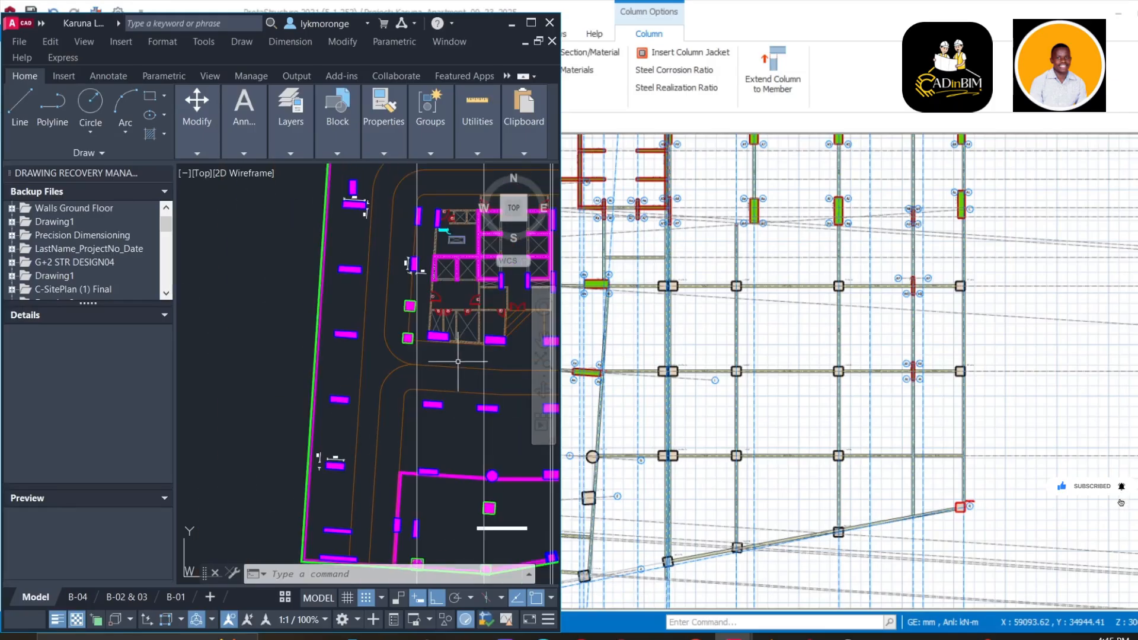
pyautogui.moveTo(455, 389); pyautogui.dragTo(391, 337, button='middle')
pyautogui.scroll(-2, 392, 338)
pyautogui.moveTo(400, 388); pyautogui.dragTo(385, 332, button='middle')
pyautogui.scroll(-3, 777, 427)
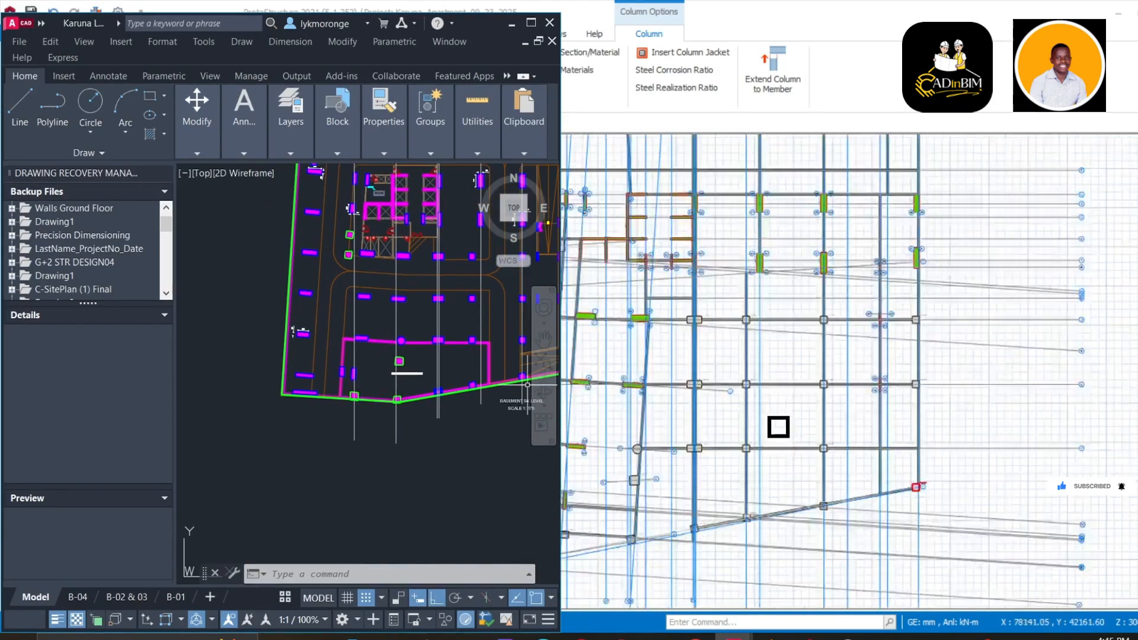
pyautogui.moveTo(776, 428); pyautogui.dragTo(967, 406, button='middle')
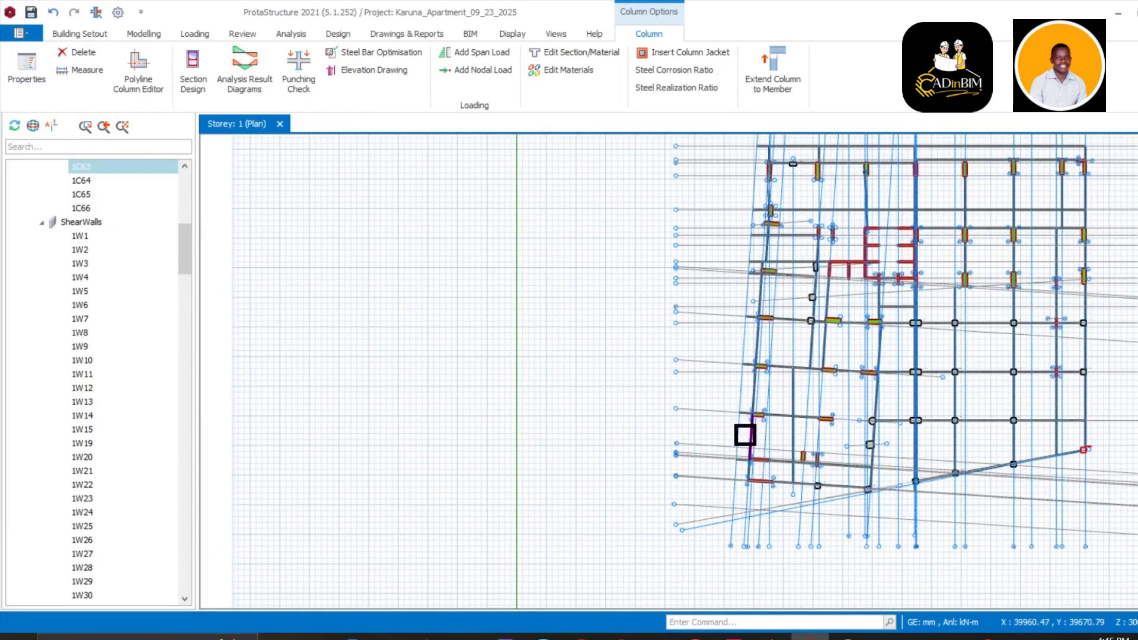
pyautogui.moveTo(733, 637)
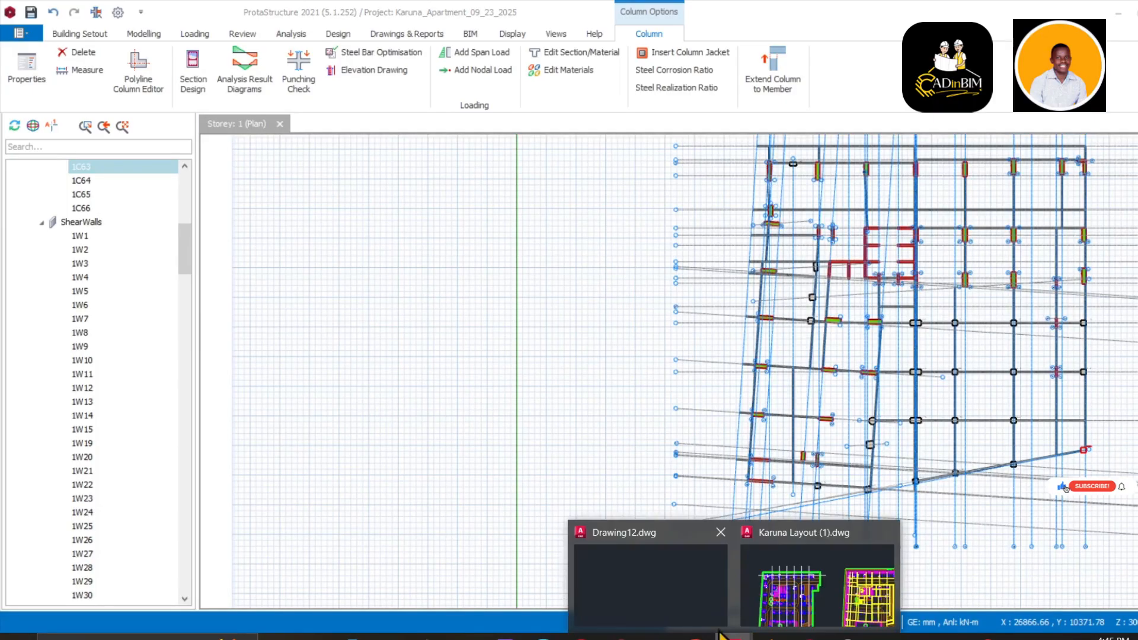
pyautogui.click(783, 584)
pyautogui.scroll(-3, 445, 359)
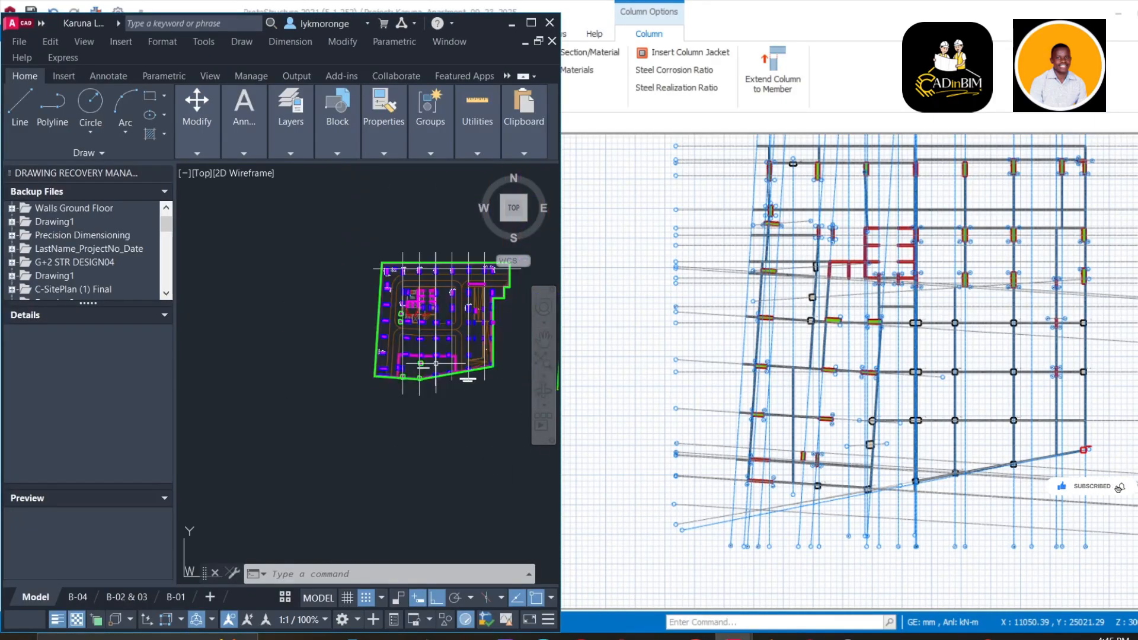
pyautogui.scroll(3, 399, 412)
pyautogui.moveTo(399, 411); pyautogui.dragTo(392, 475, button='middle')
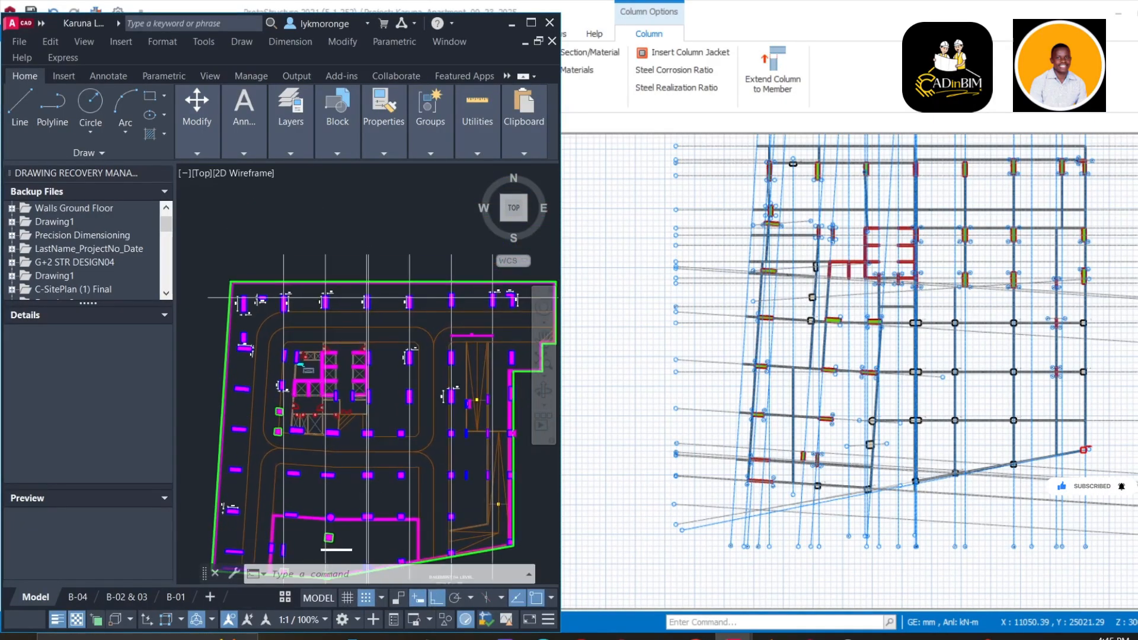
pyautogui.moveTo(759, 337); pyautogui.dragTo(770, 465, button='middle')
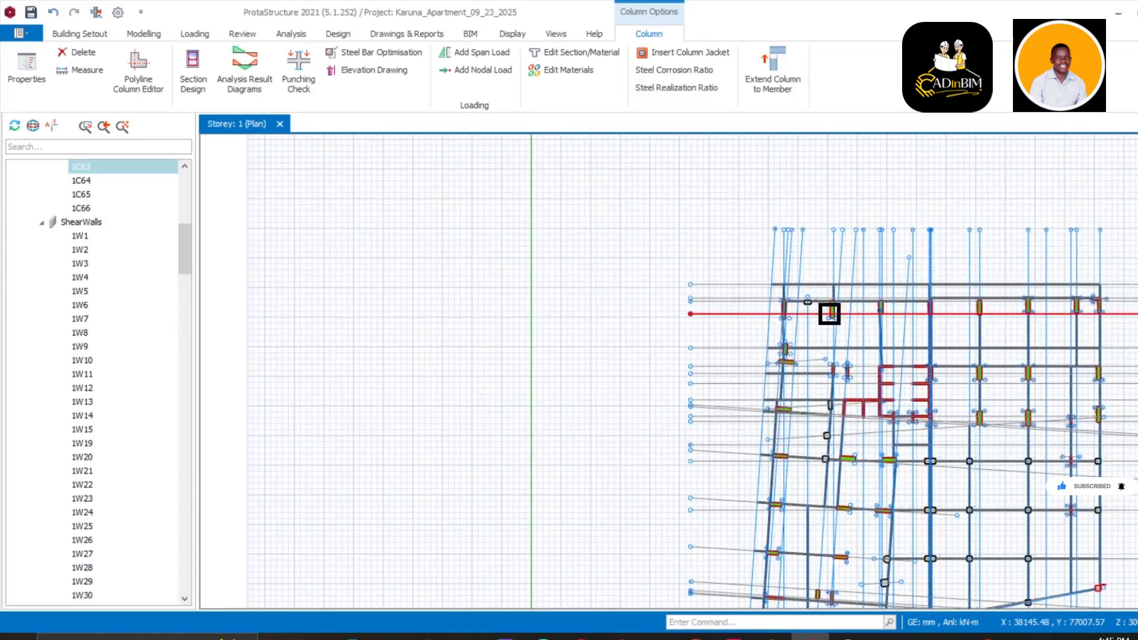
# Place the model beside AutoCAD and pan it to the top-left shear walls
pyautogui.click(1137, 13)
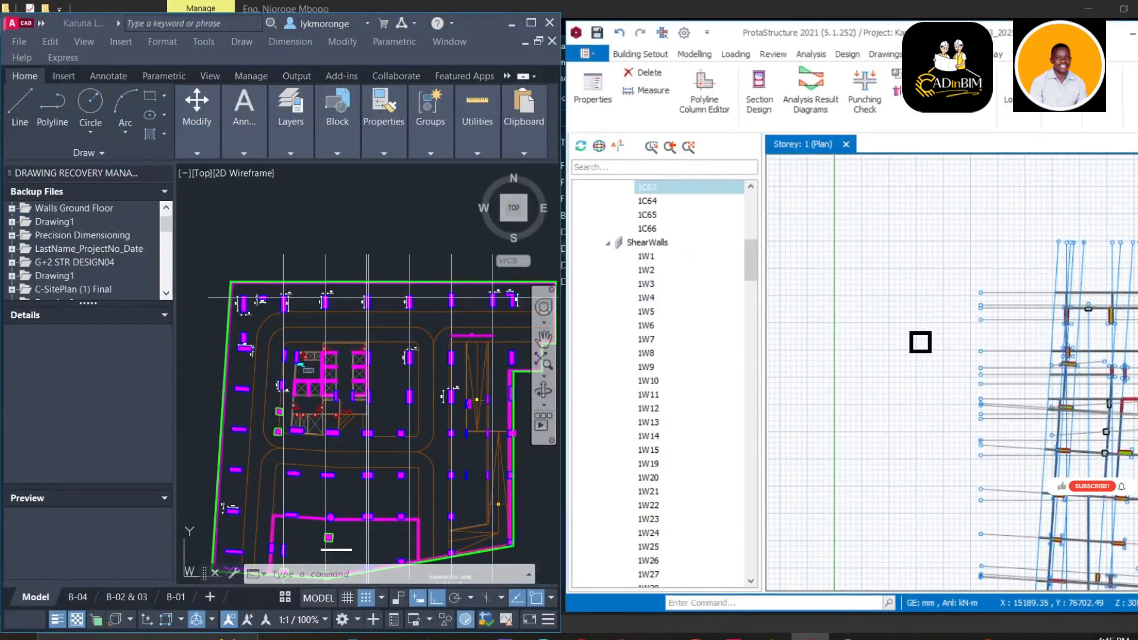
pyautogui.scroll(-3, 923, 341)
pyautogui.moveTo(955, 358); pyautogui.dragTo(867, 322, button='middle')
pyautogui.scroll(5, 876, 323)
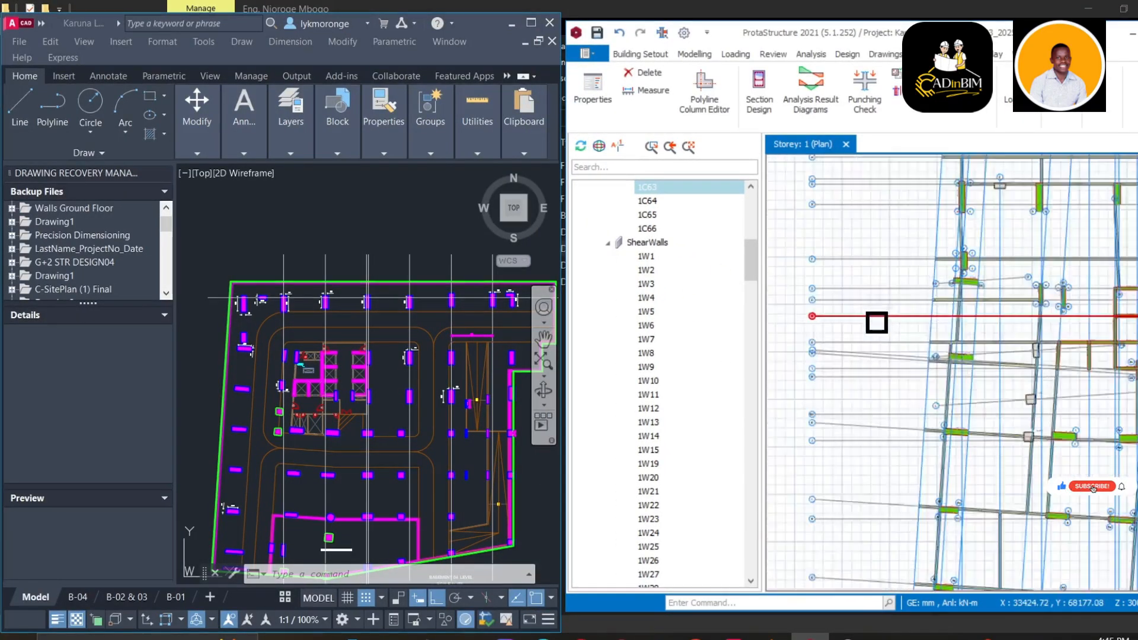
pyautogui.scroll(2, 877, 323)
pyautogui.moveTo(949, 312); pyautogui.dragTo(846, 444, button='middle')
pyautogui.scroll(3, 864, 359)
pyautogui.moveTo(935, 328); pyautogui.dragTo(898, 485, button='middle')
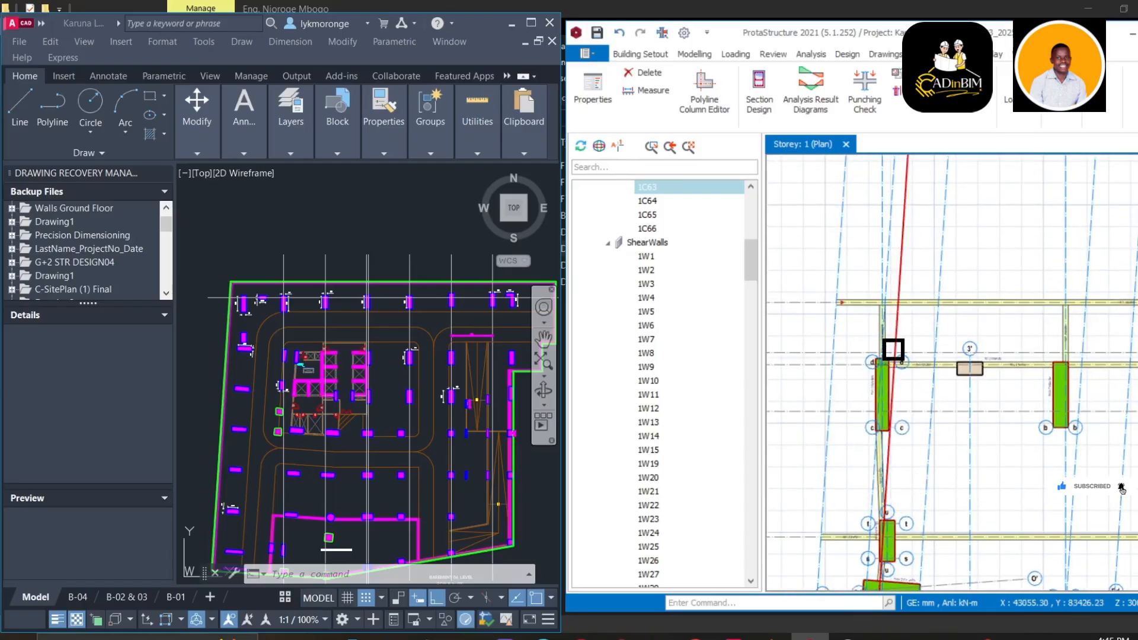
pyautogui.moveTo(894, 350); pyautogui.dragTo(890, 399, button='middle')
# Zoom AutoCAD to the upper-left wall showing its 3000 and 700 dimensions
pyautogui.scroll(2, 263, 346)
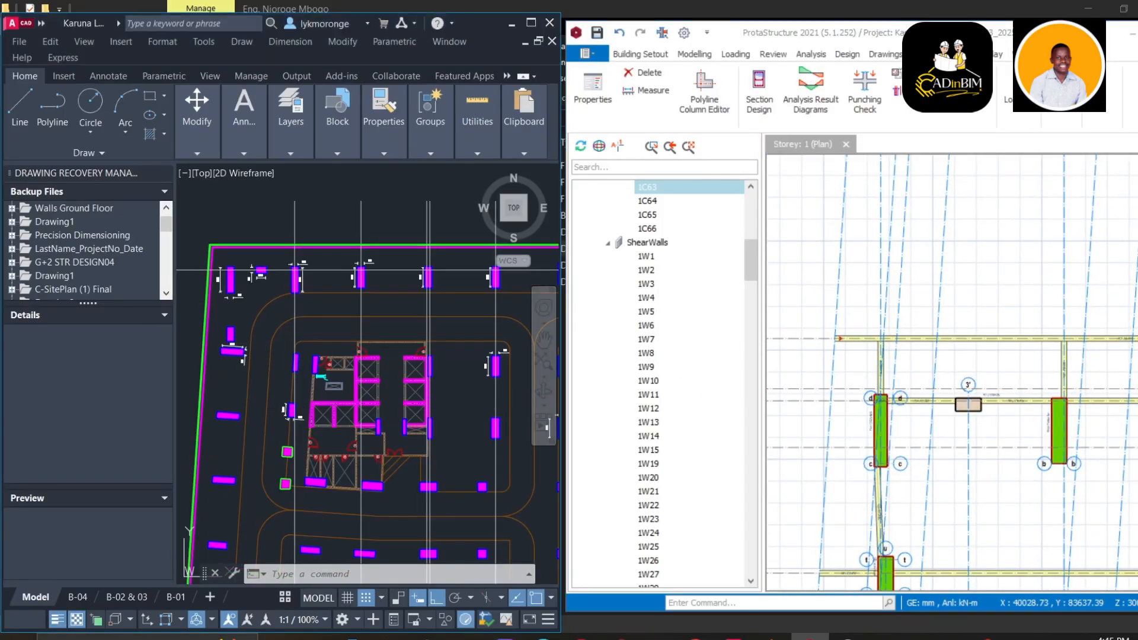
pyautogui.moveTo(292, 326); pyautogui.dragTo(415, 341, button='middle')
pyautogui.scroll(6, 392, 326)
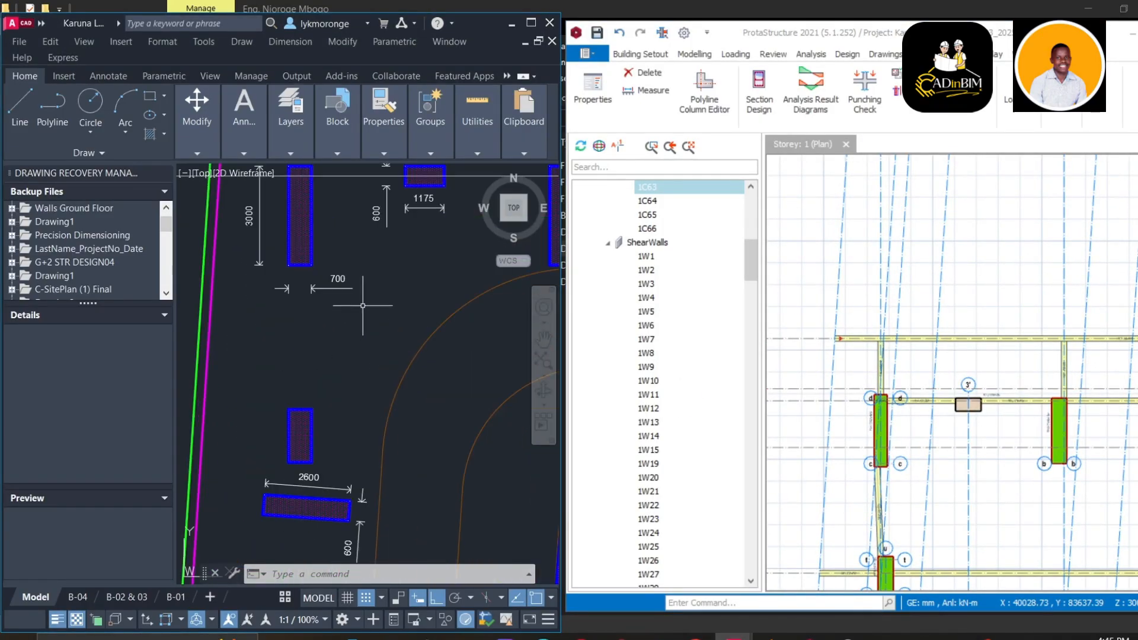
pyautogui.moveTo(363, 308); pyautogui.dragTo(471, 436, button='middle')
pyautogui.scroll(5, 364, 304)
pyautogui.scroll(-5, 374, 338)
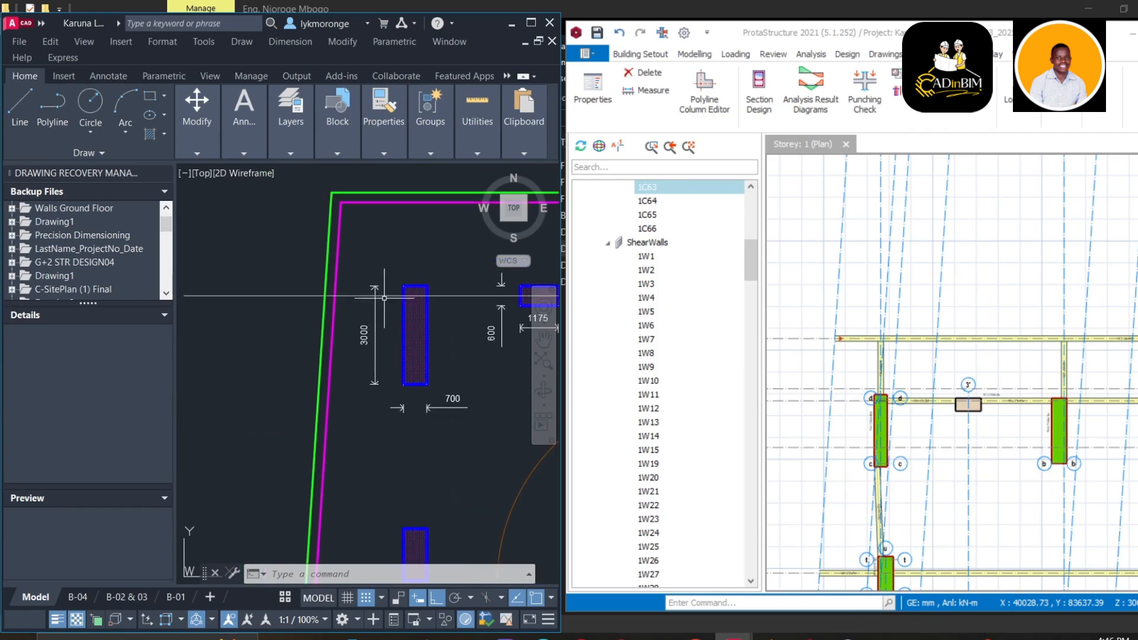
pyautogui.moveTo(380, 332); pyautogui.dragTo(376, 327, button='middle')
pyautogui.scroll(-2, 889, 296)
pyautogui.moveTo(877, 305)
pyautogui.mouseDown(button='middle')
pyautogui.moveTo(892, 391)
pyautogui.moveTo(834, 386)
pyautogui.moveTo(864, 385)
pyautogui.moveTo(920, 427)
pyautogui.moveTo(881, 301)
pyautogui.mouseUp(button='middle')
pyautogui.scroll(3, 867, 403)
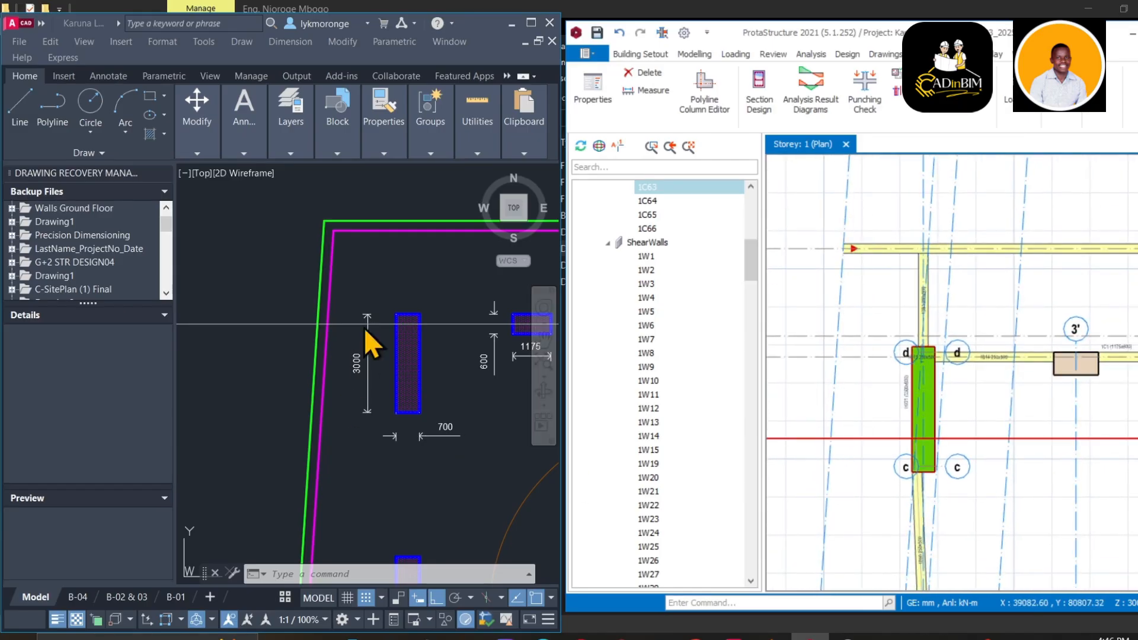
pyautogui.rightClick(346, 277)
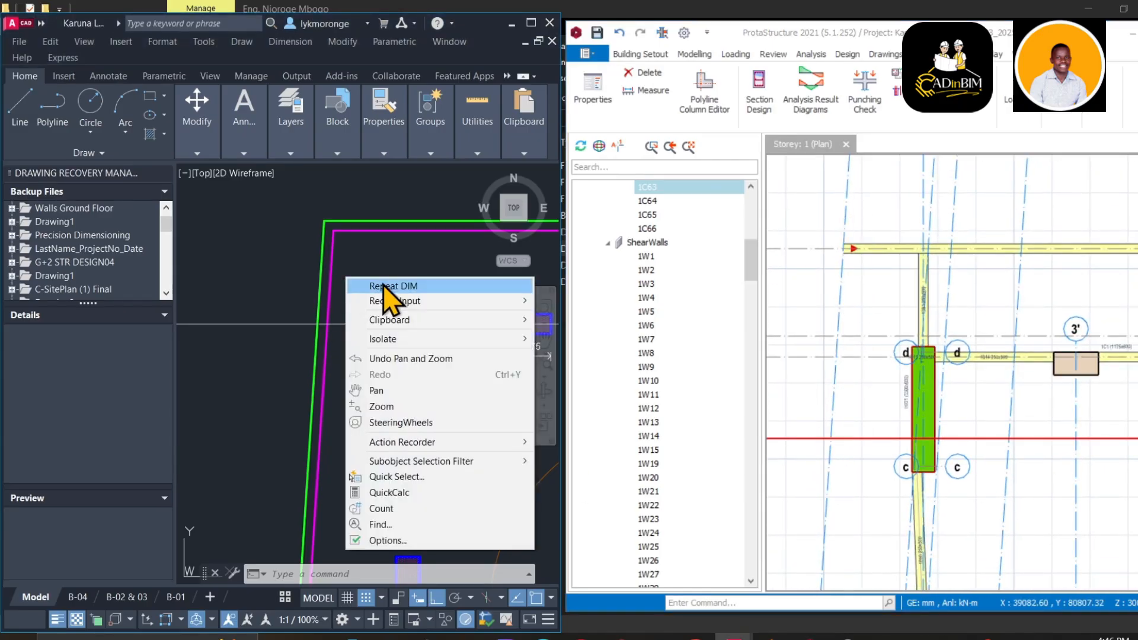
pyautogui.click(363, 286)
pyautogui.click(395, 324)
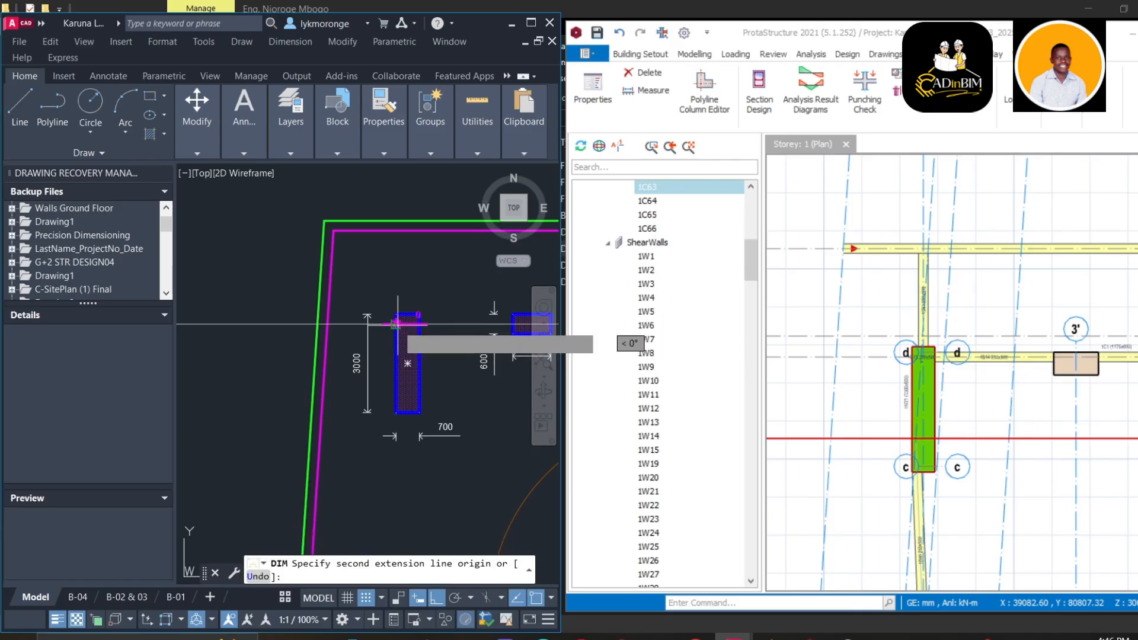
pyautogui.click(327, 324)
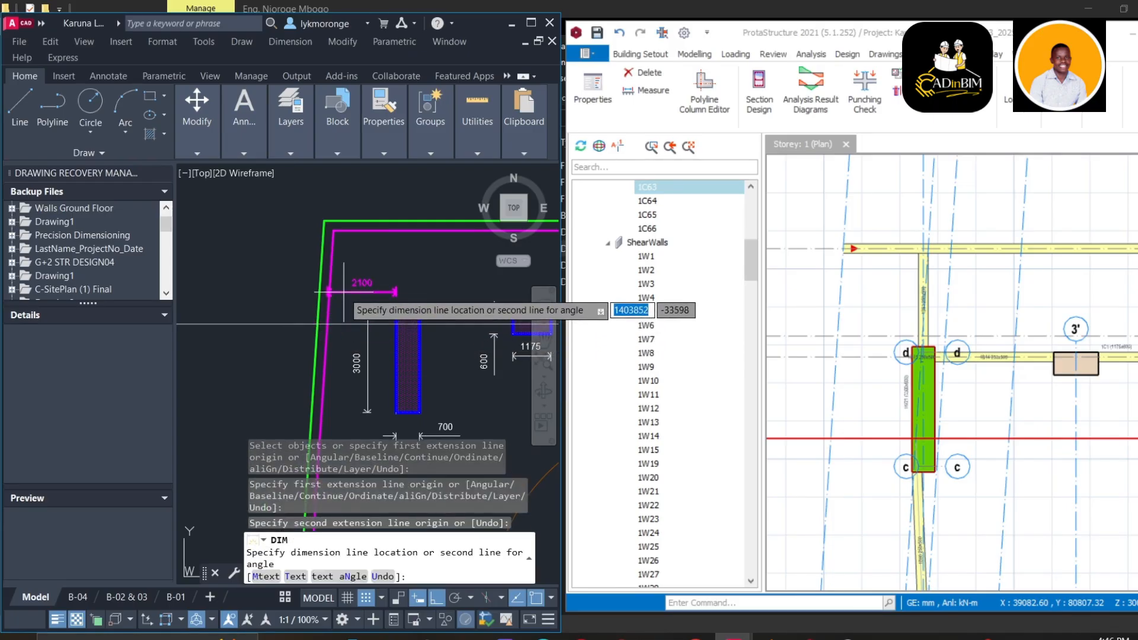
pyautogui.scroll(5, 345, 291)
pyautogui.scroll(3, 345, 292)
pyautogui.scroll(-3, 345, 298)
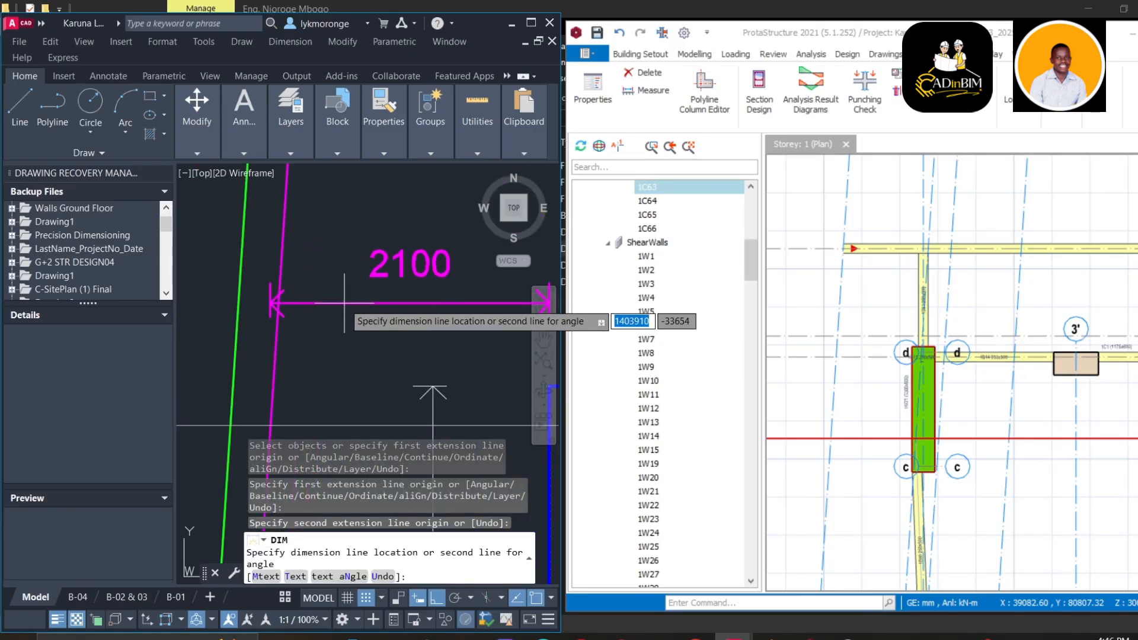
pyautogui.press('Escape')
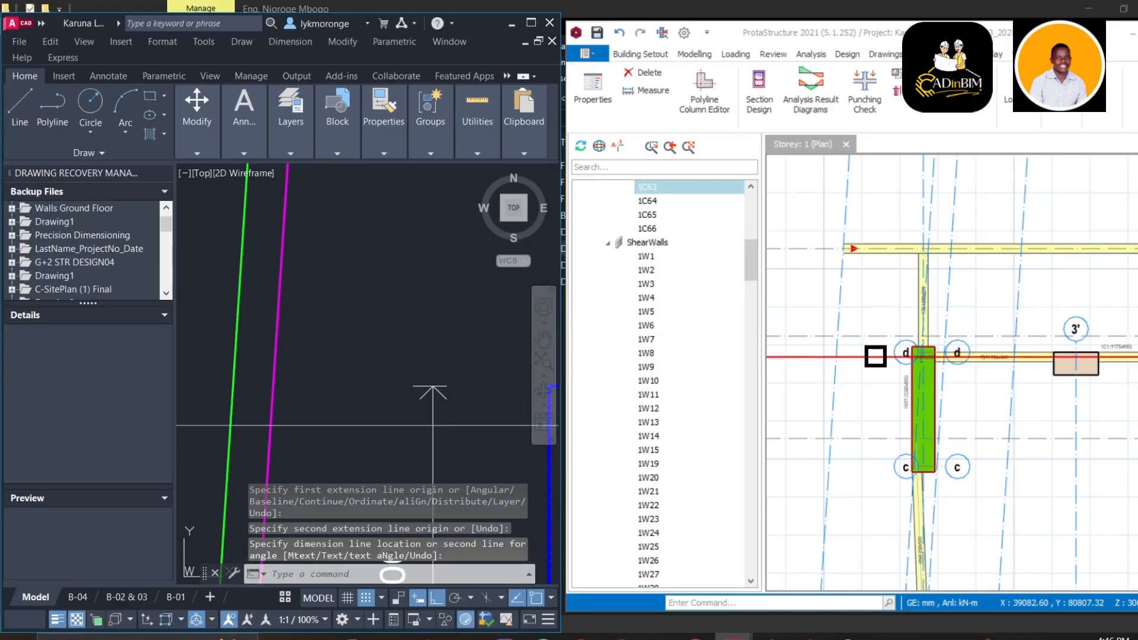
# Measure from wall 1W21's edge to the nearby axis intersection, reading 1993 mm
pyautogui.rightClick(891, 286)
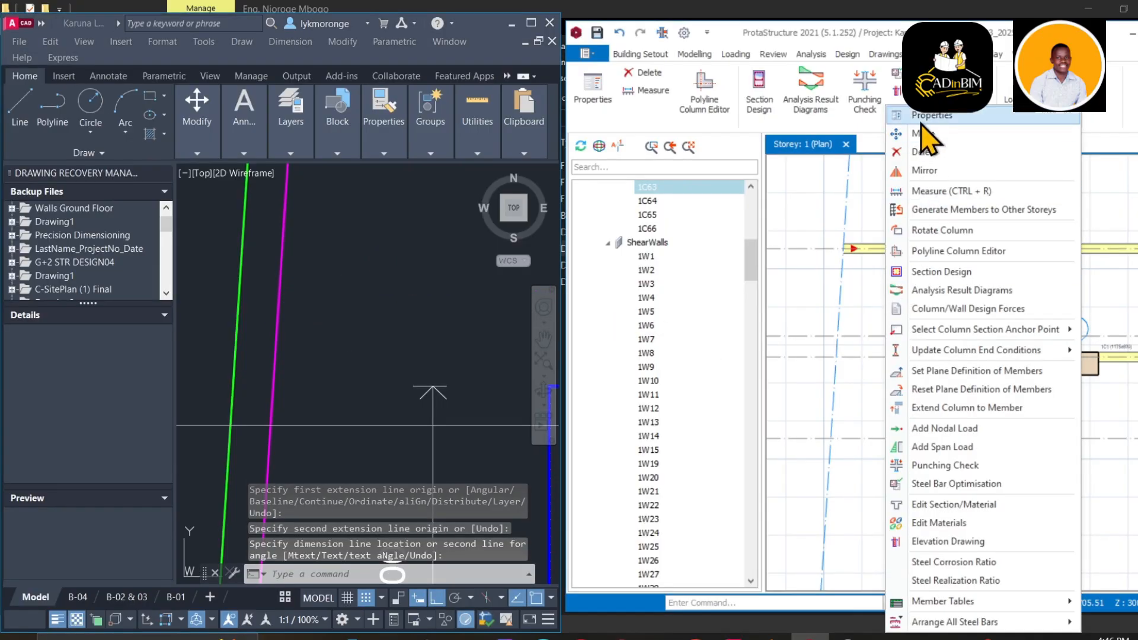
pyautogui.click(940, 192)
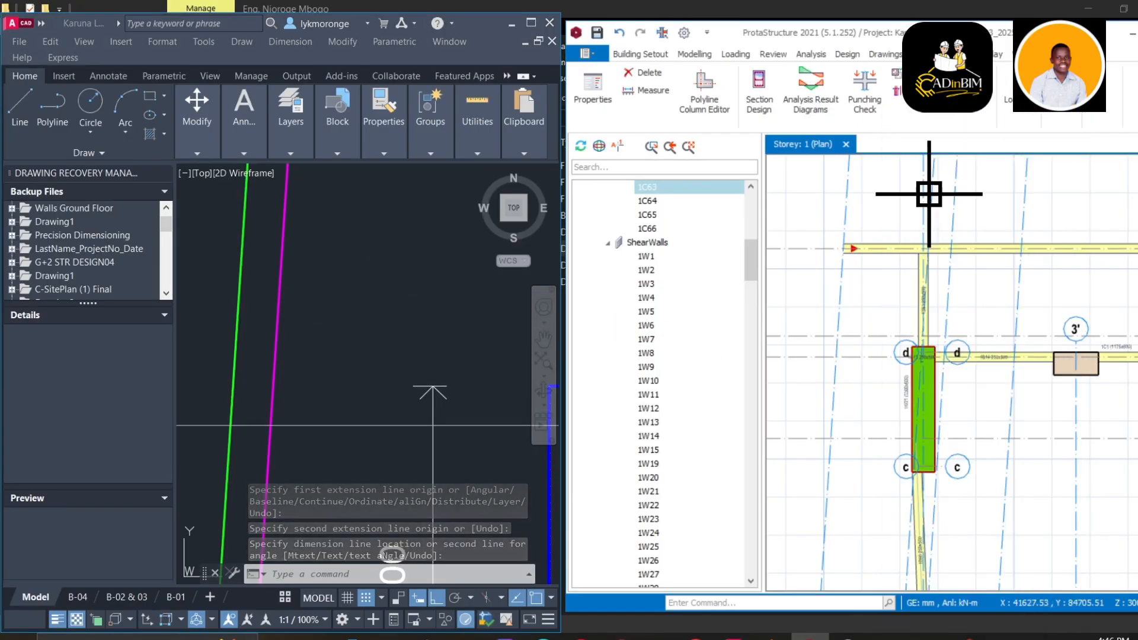
pyautogui.scroll(3, 910, 353)
pyautogui.click(921, 365)
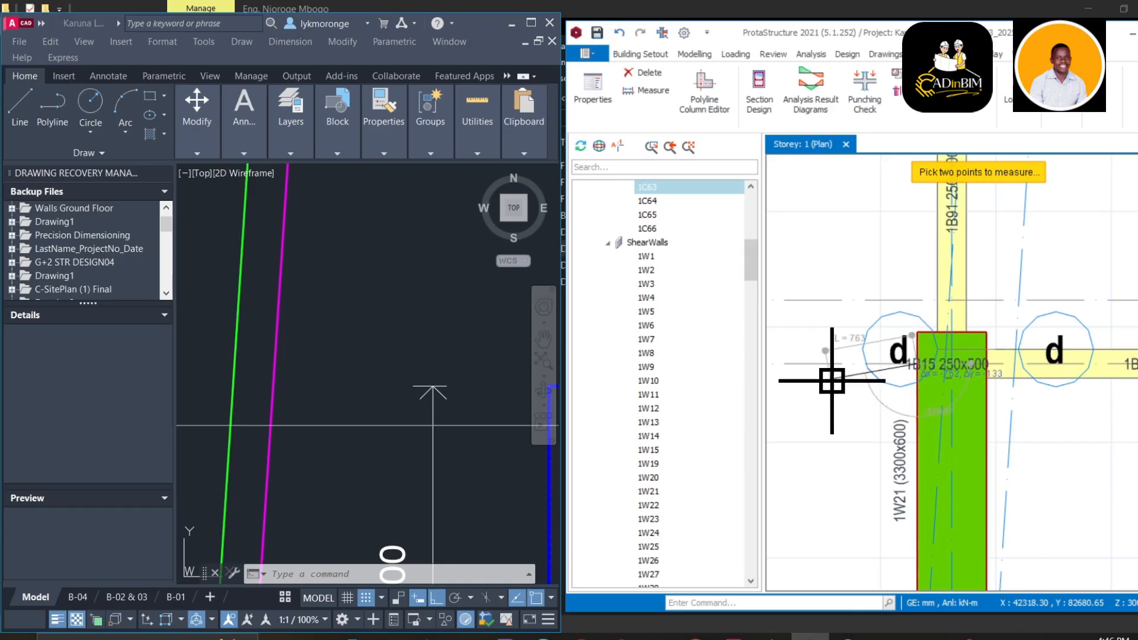
pyautogui.moveTo(839, 383); pyautogui.dragTo(1004, 343, button='middle')
pyautogui.scroll(-2, 907, 348)
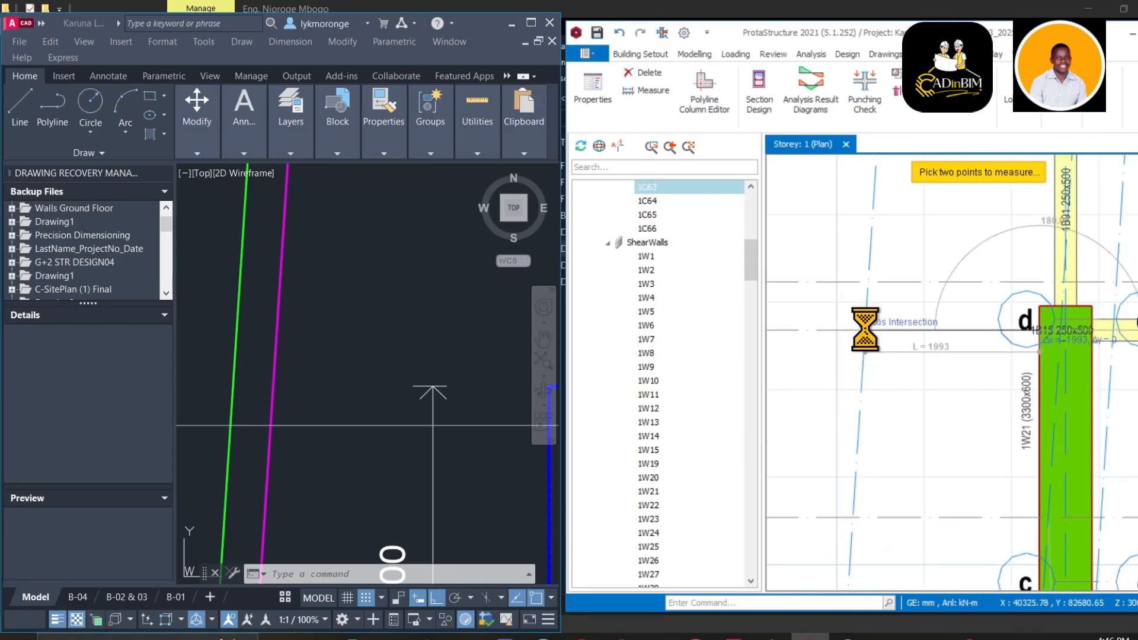
pyautogui.click(868, 328)
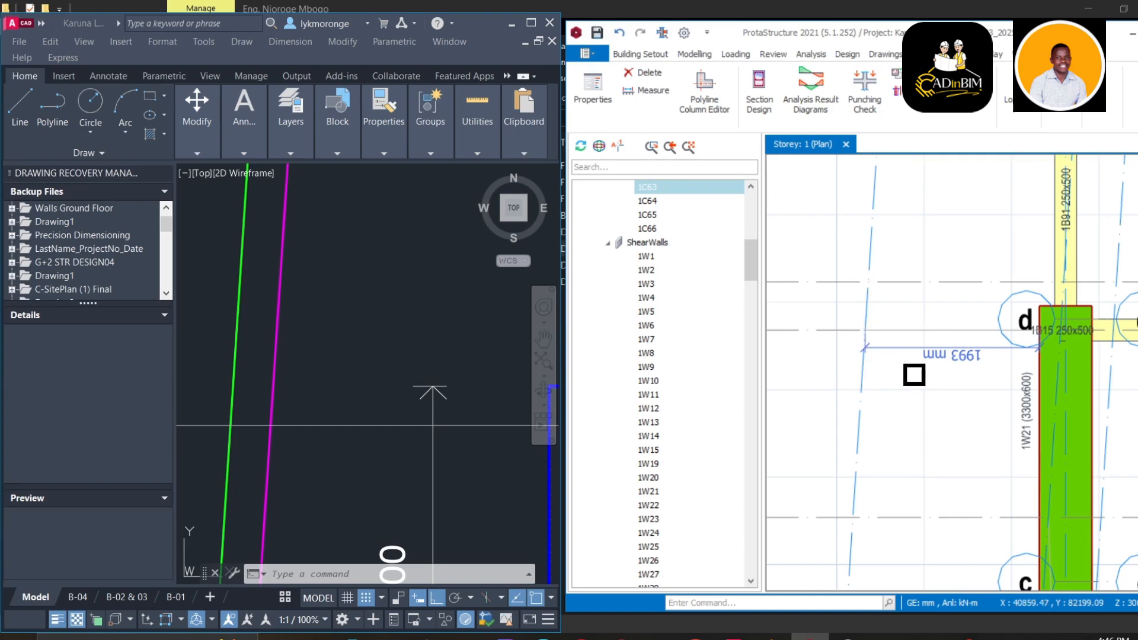
pyautogui.press('Escape')
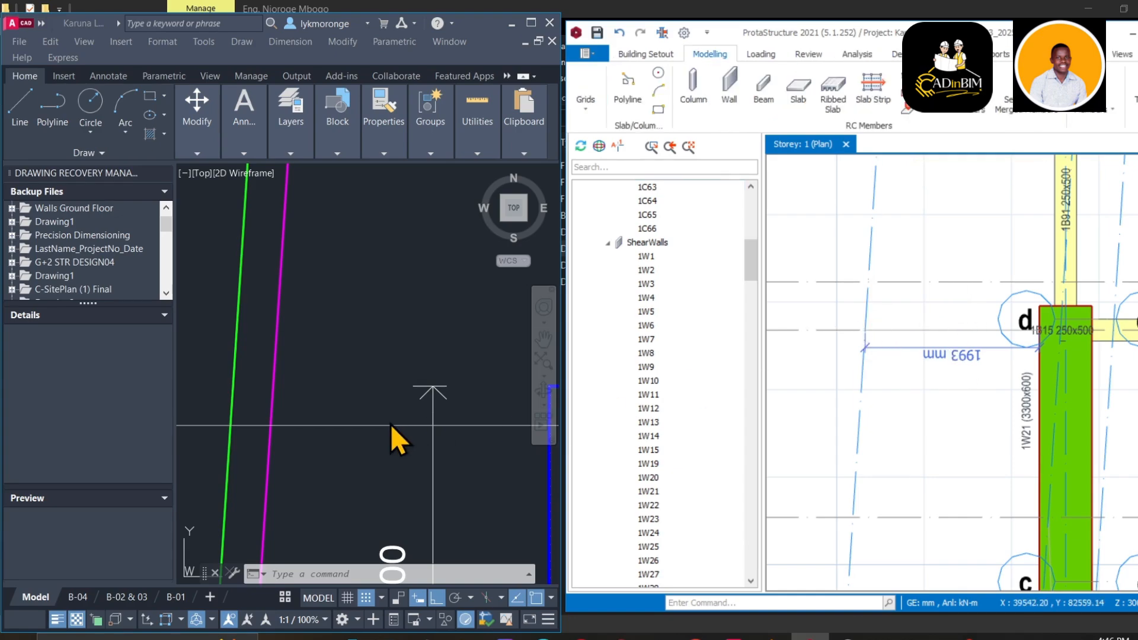
pyautogui.scroll(-5, 378, 423)
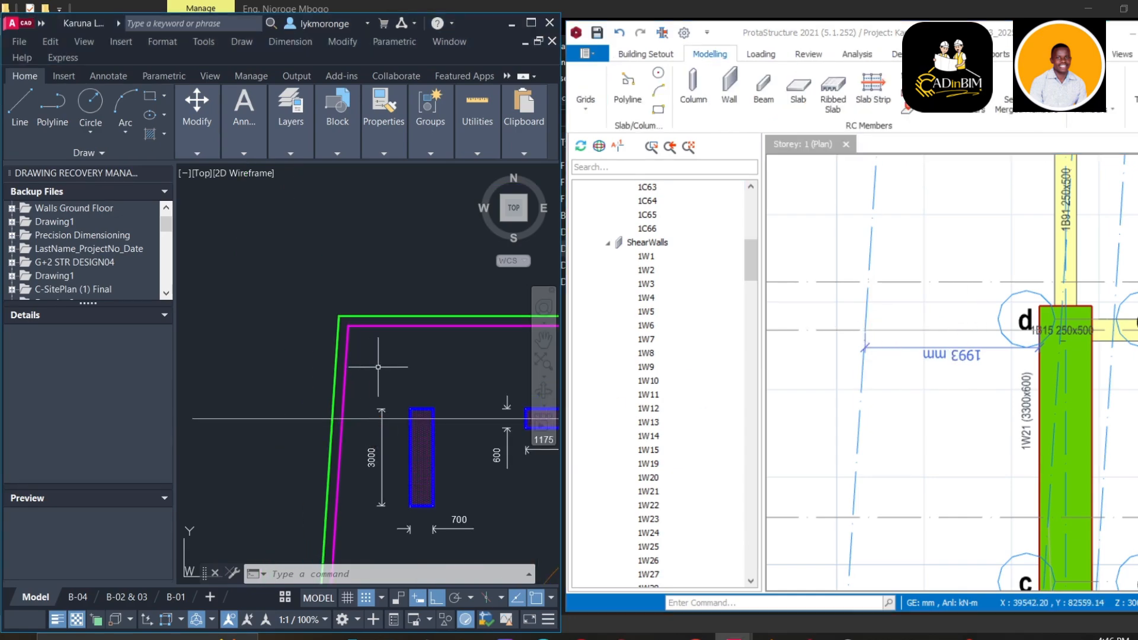
pyautogui.rightClick(416, 92)
pyautogui.click(457, 102)
pyautogui.scroll(4, 389, 433)
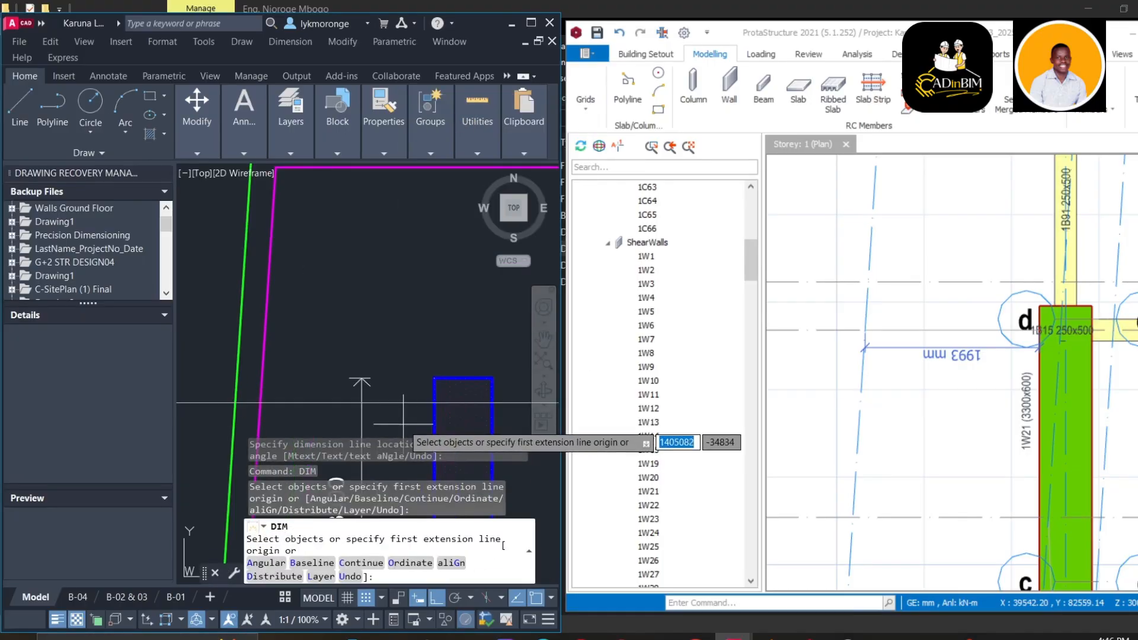
pyautogui.click(434, 403)
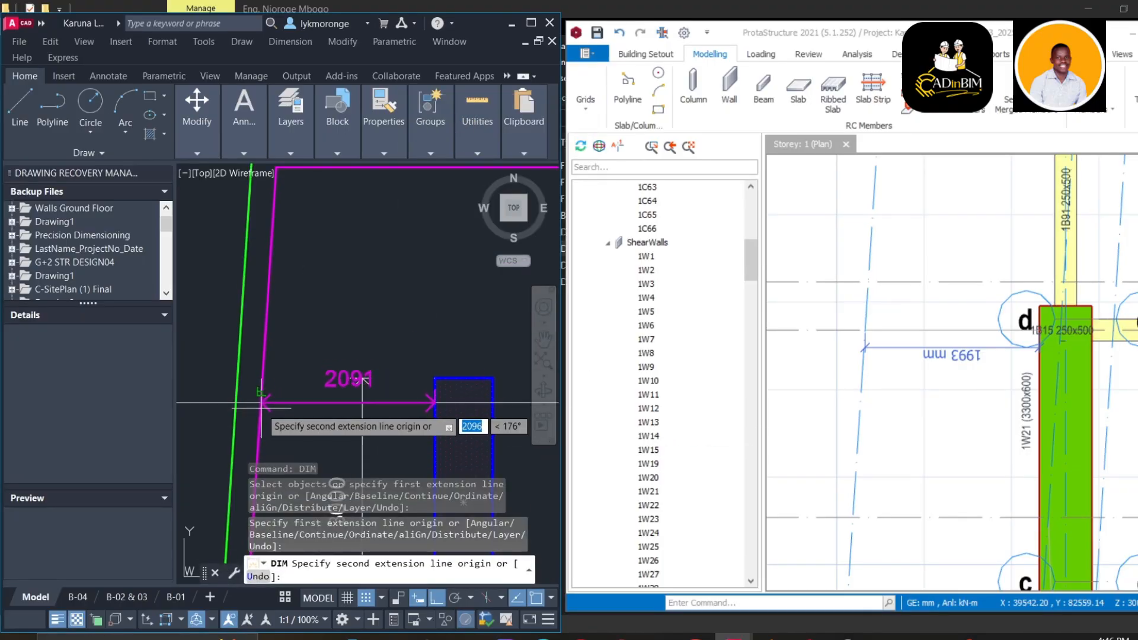
pyautogui.scroll(4, 261, 407)
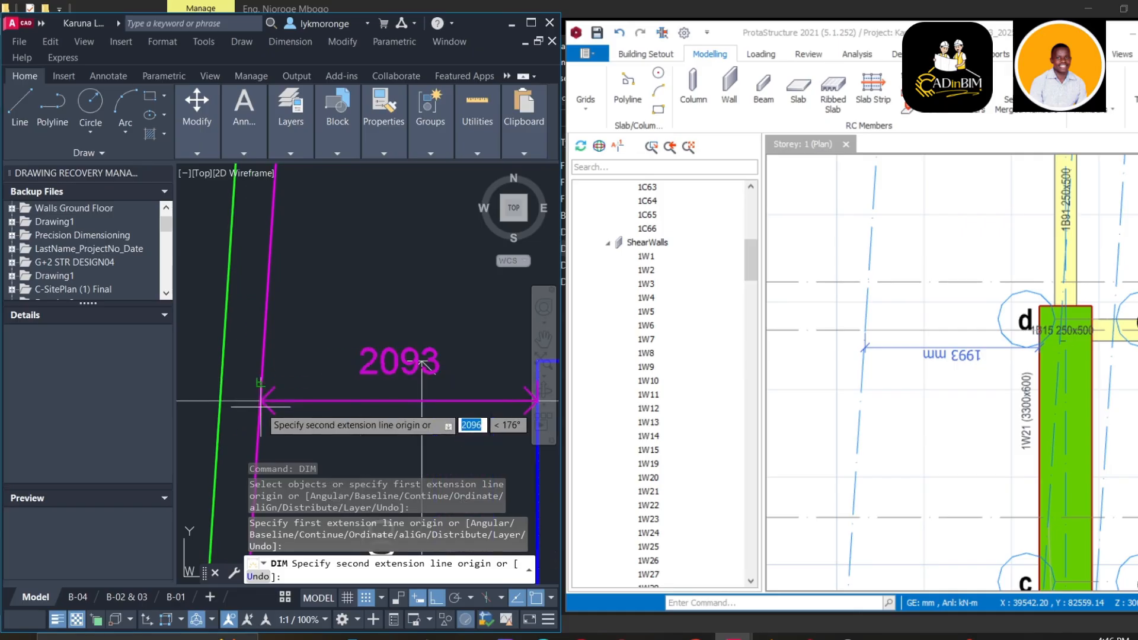
pyautogui.click(261, 392)
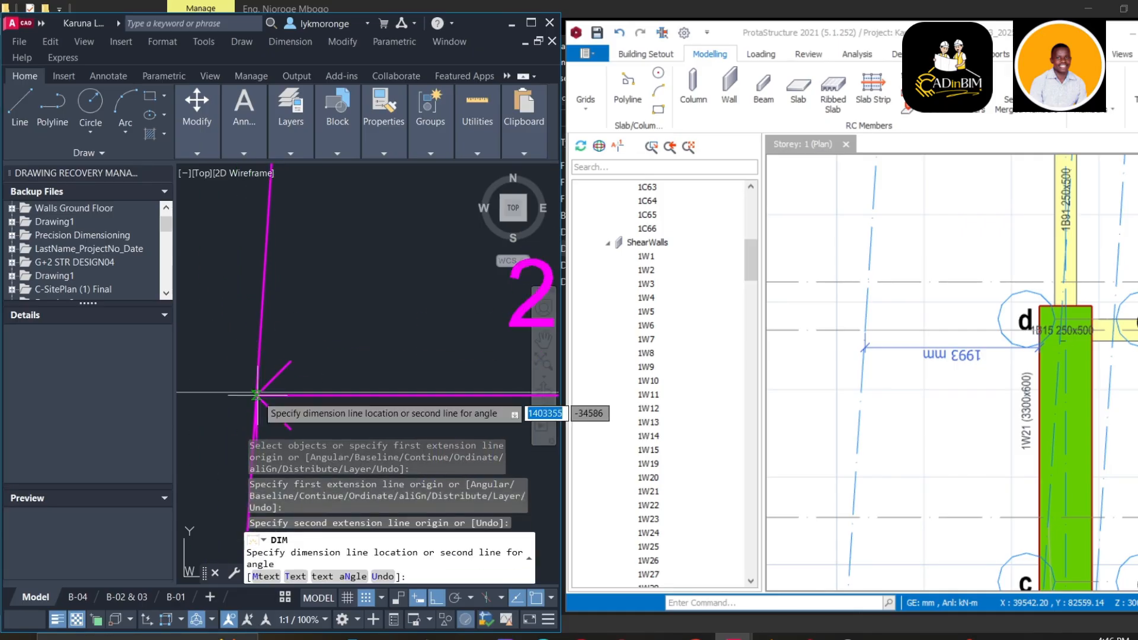
pyautogui.scroll(-2, 261, 380)
pyautogui.scroll(-2, 260, 380)
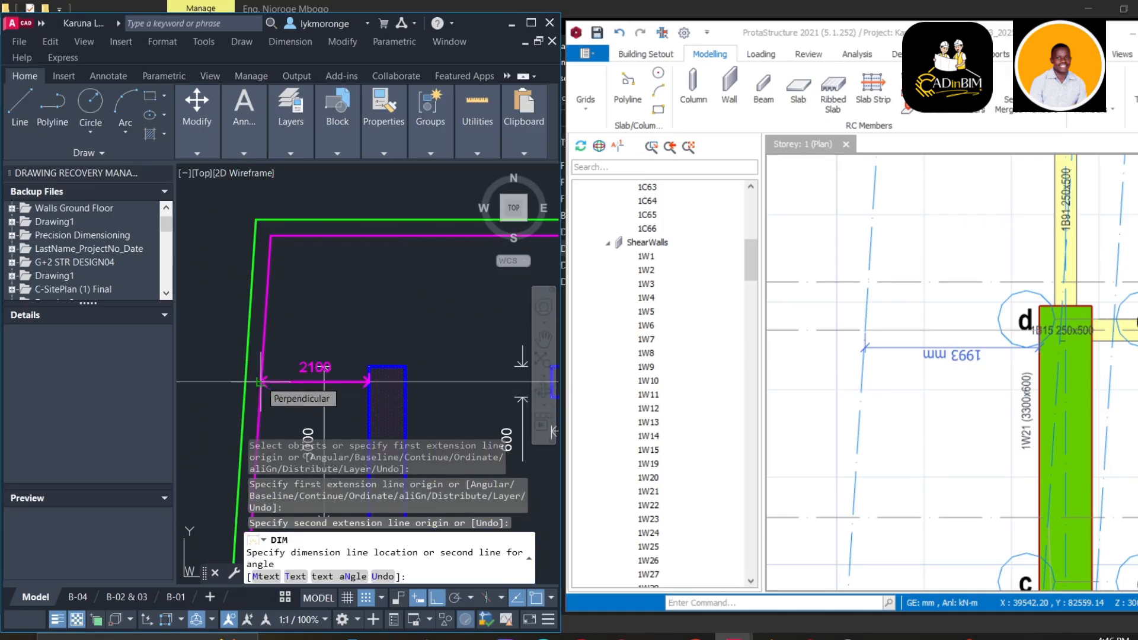
pyautogui.press('Escape')
pyautogui.moveTo(977, 439); pyautogui.dragTo(895, 444, button='middle')
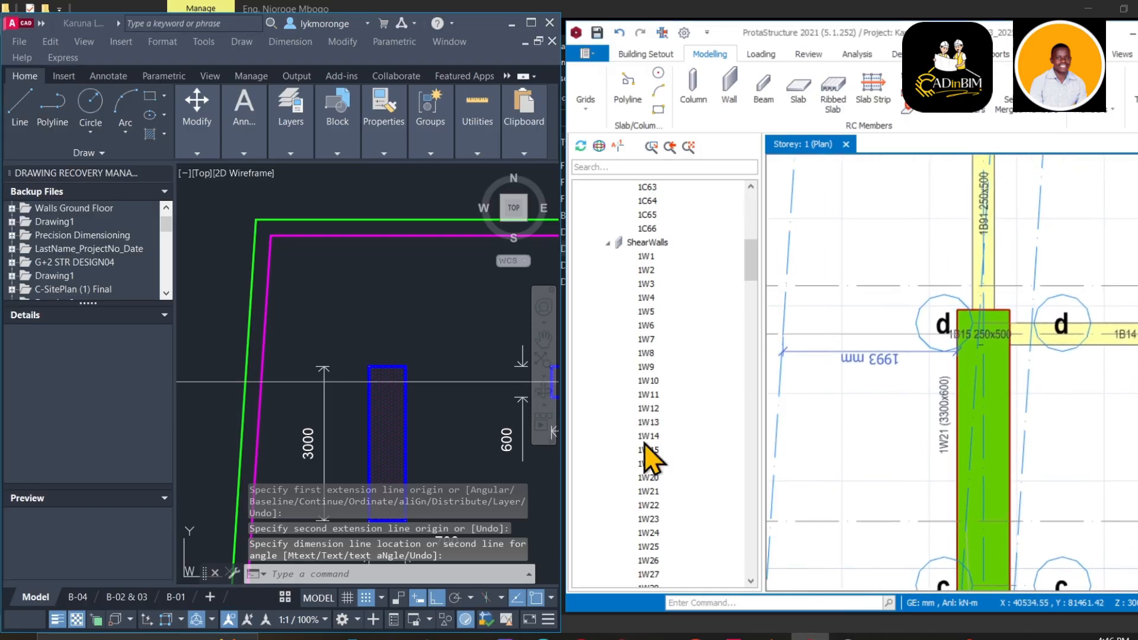
pyautogui.scroll(-4, 405, 414)
pyautogui.scroll(4, 399, 416)
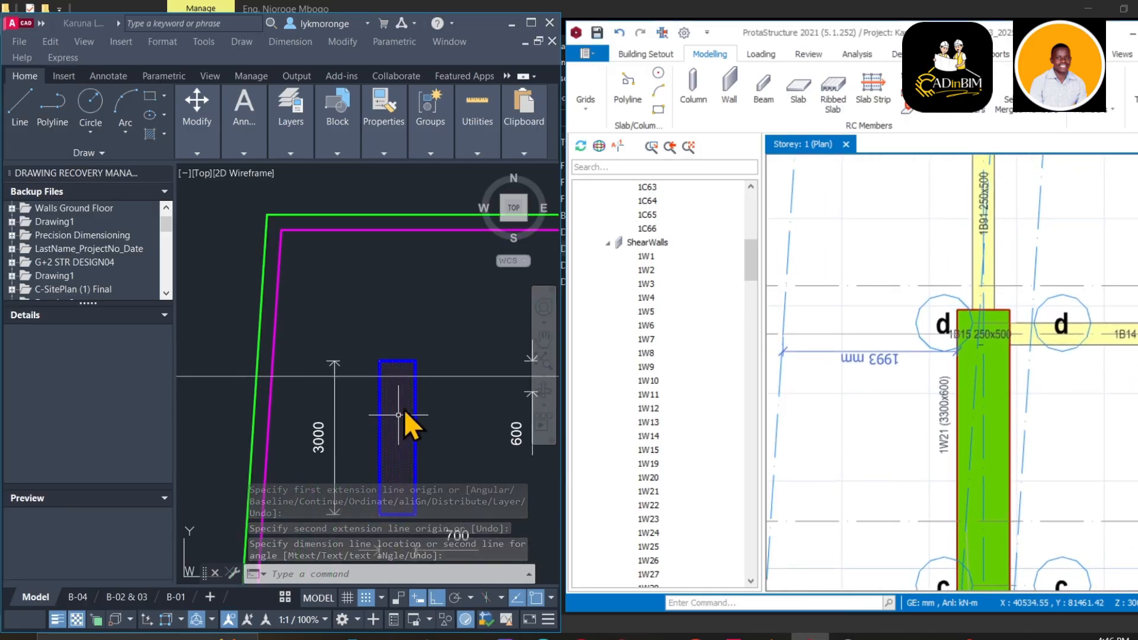
pyautogui.scroll(-2, 900, 413)
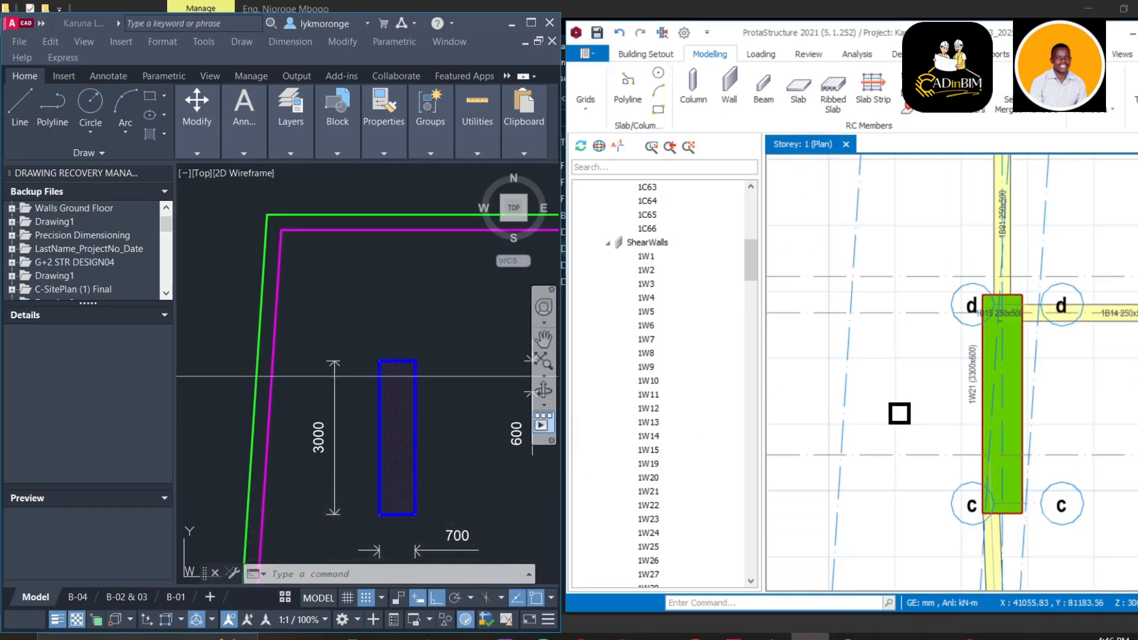
pyautogui.moveTo(899, 415); pyautogui.dragTo(956, 399, button='middle')
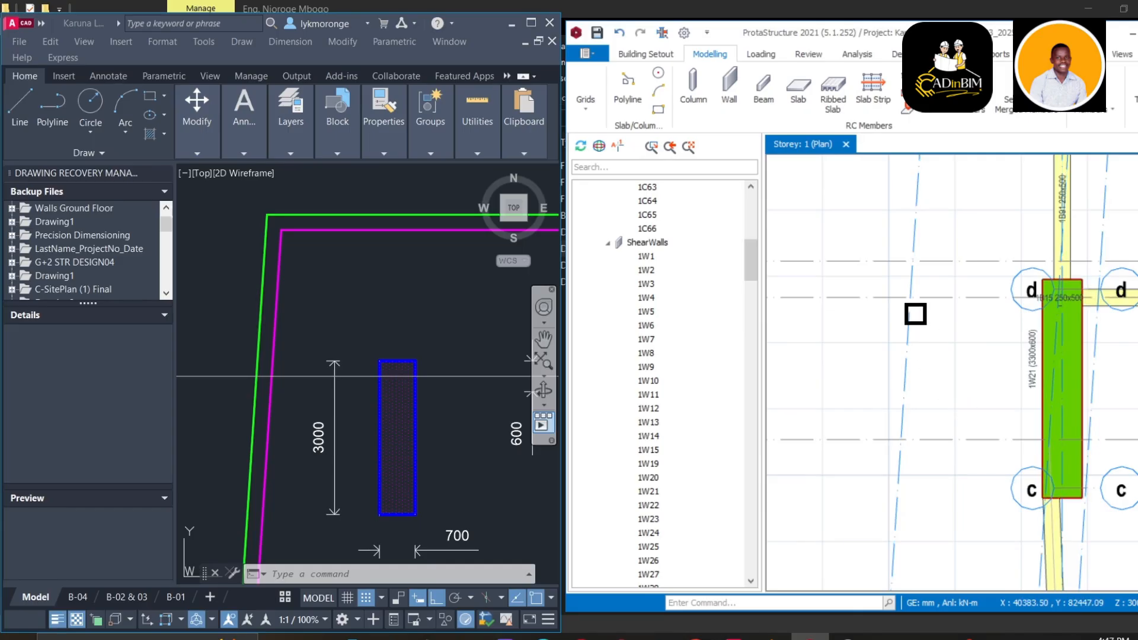
# Measure again from wall 1W21's corner to the sloping grid axis, confirming the 1993 mm gap
pyautogui.rightClick(939, 320)
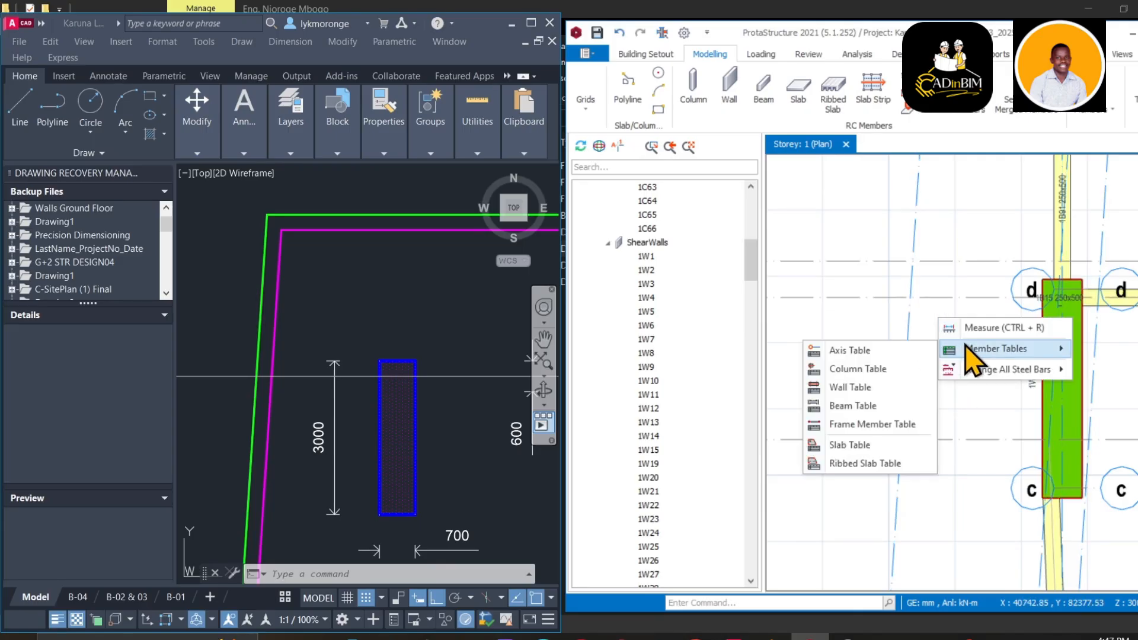
pyautogui.click(970, 330)
pyautogui.scroll(1, 915, 333)
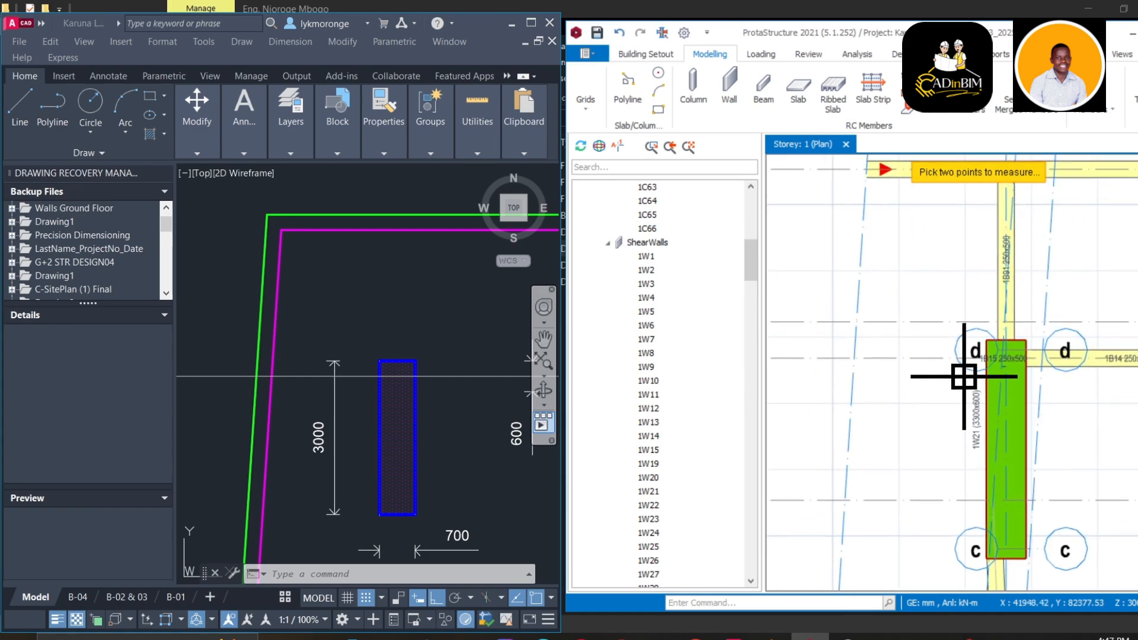
pyautogui.scroll(2, 966, 376)
pyautogui.scroll(1, 993, 333)
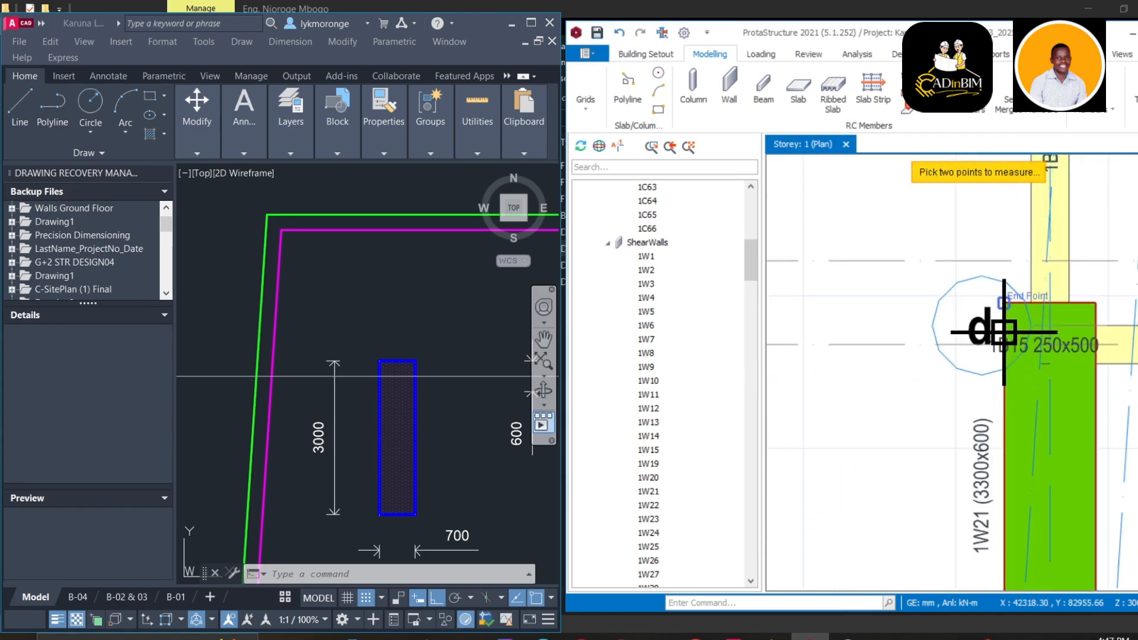
pyautogui.scroll(2, 1008, 347)
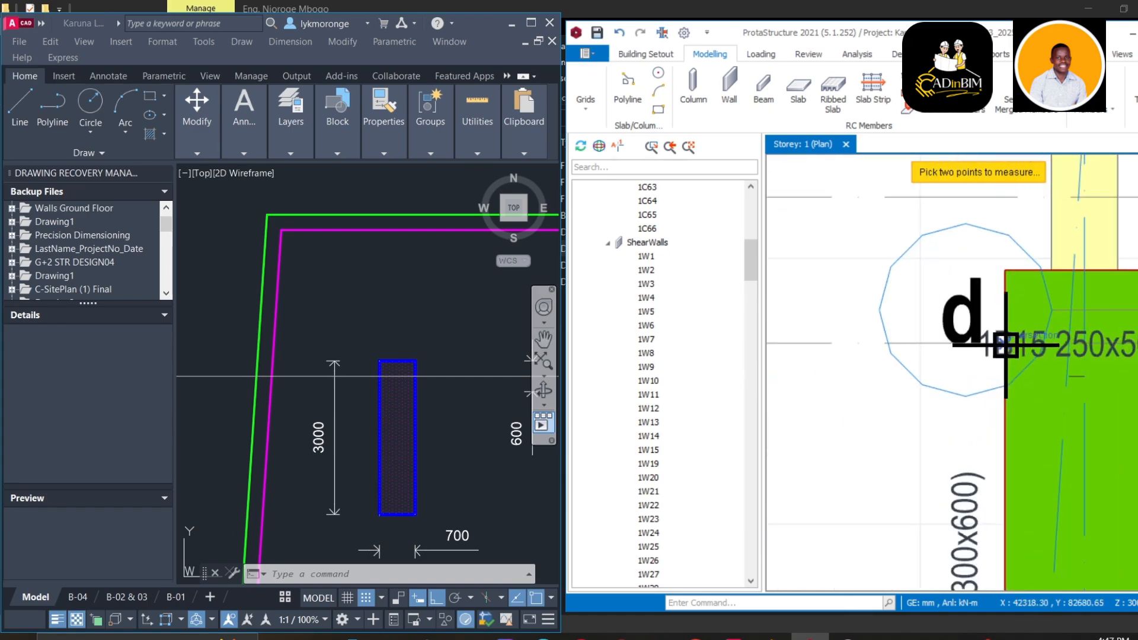
pyautogui.click(1006, 344)
pyautogui.moveTo(887, 407); pyautogui.dragTo(1021, 356, button='middle')
pyautogui.scroll(-3, 961, 351)
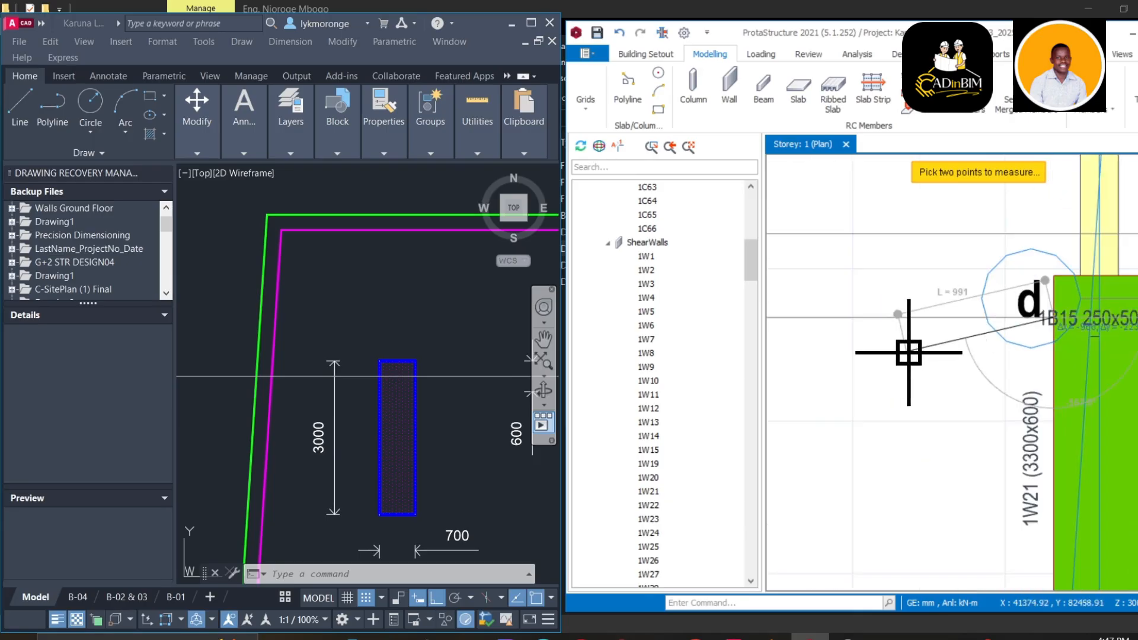
pyautogui.moveTo(904, 350); pyautogui.dragTo(1137, 317, button='middle')
pyautogui.scroll(2, 1032, 292)
pyautogui.moveTo(1011, 284); pyautogui.dragTo(931, 318, button='middle')
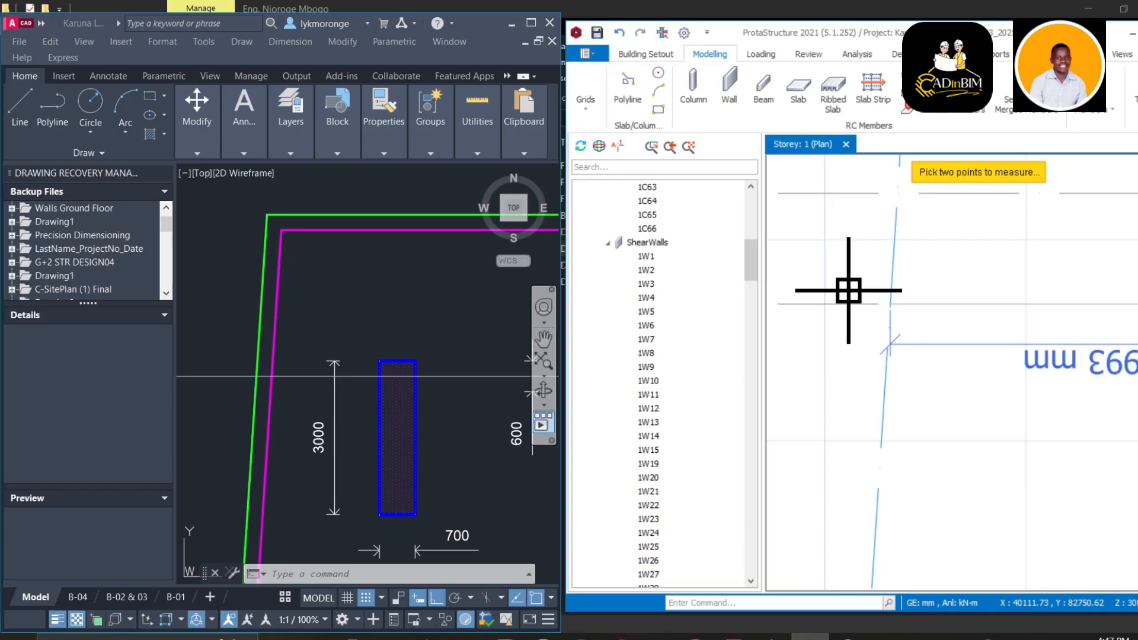
pyautogui.press('Escape')
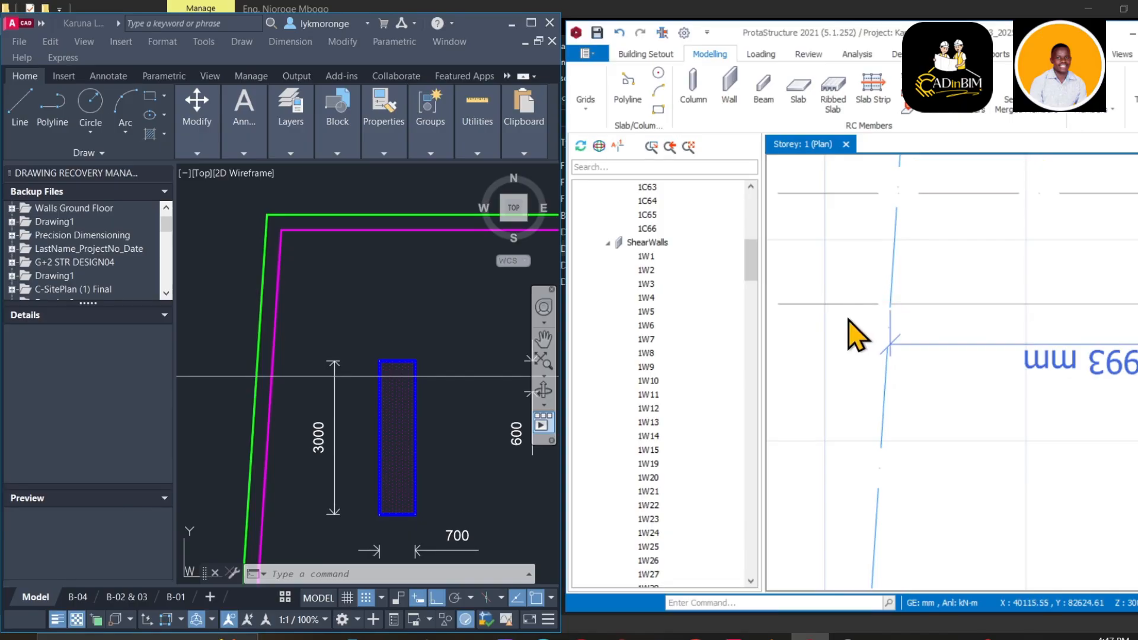
pyautogui.scroll(-4, 303, 388)
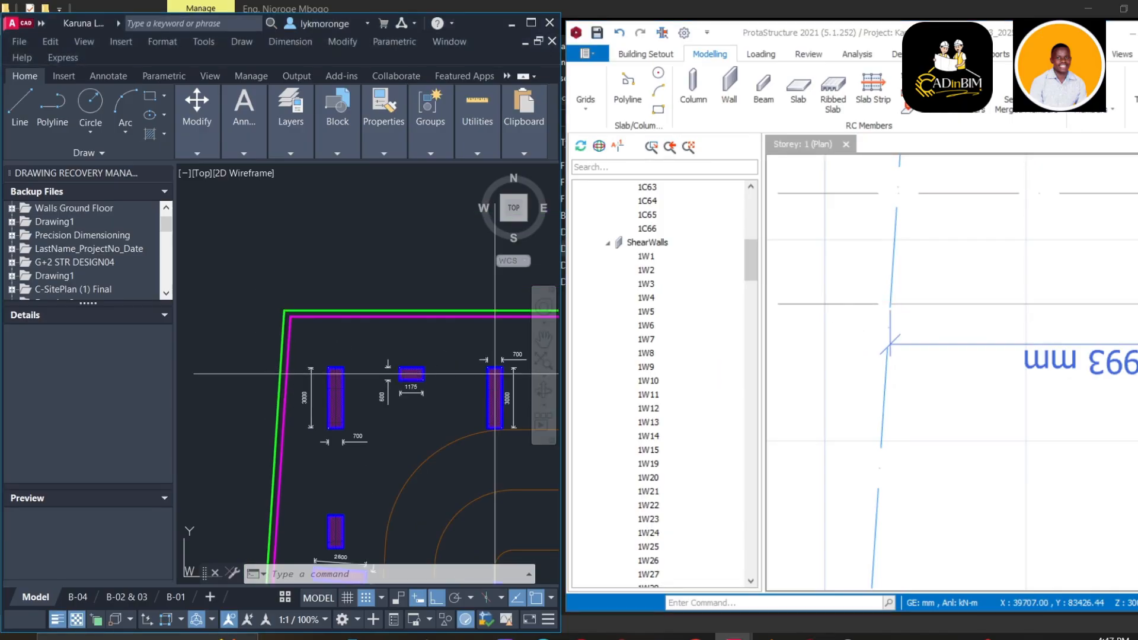
# Measure from the wall 1W21 edge to the Axis Intersection, showing L = 1993
pyautogui.scroll(3, 285, 376)
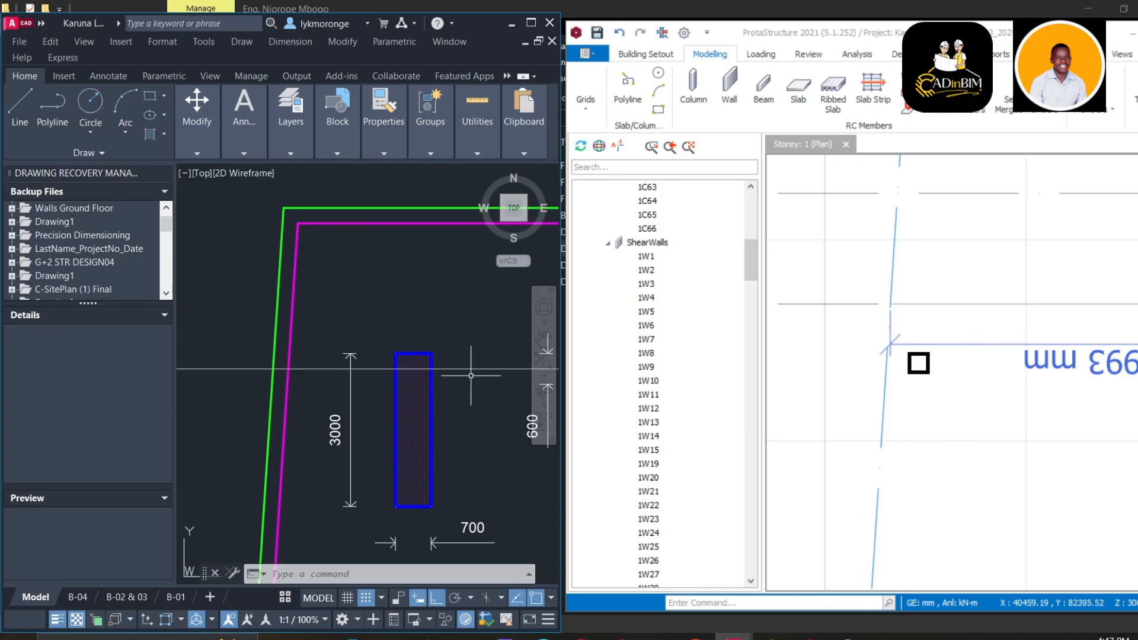
pyautogui.scroll(-2, 951, 371)
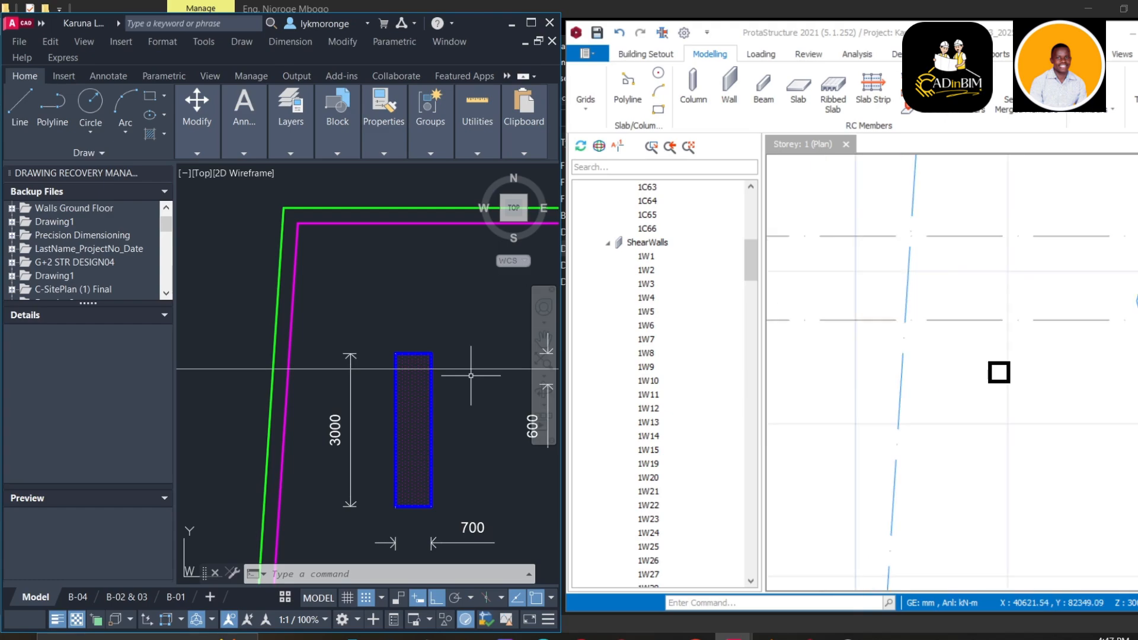
pyautogui.scroll(3, 980, 340)
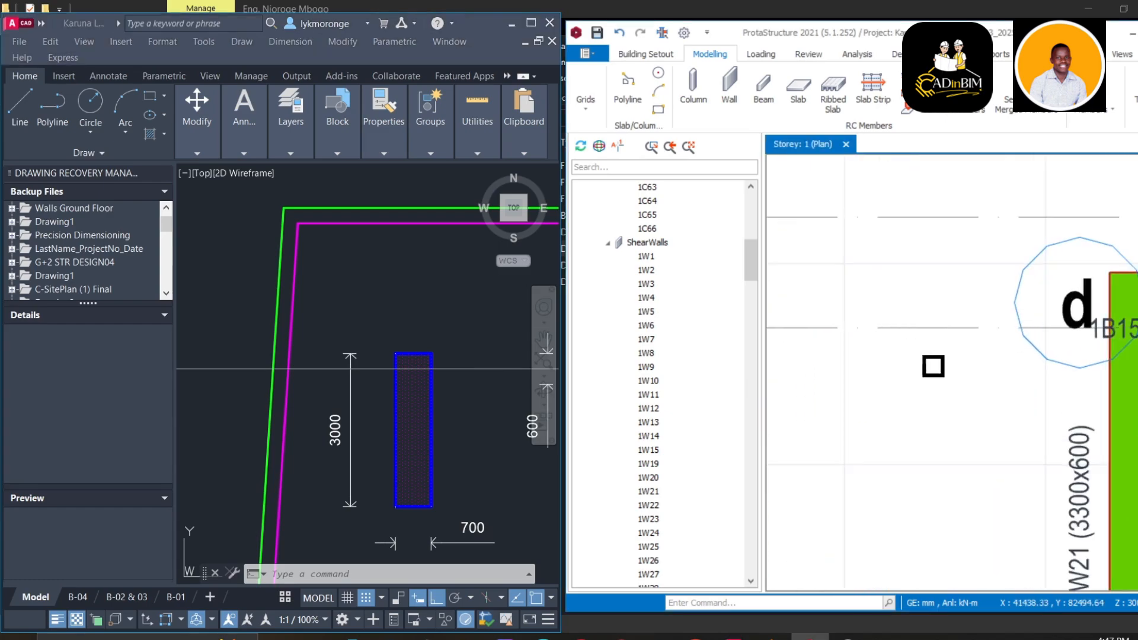
pyautogui.scroll(-3, 1115, 353)
pyautogui.scroll(-2, 949, 372)
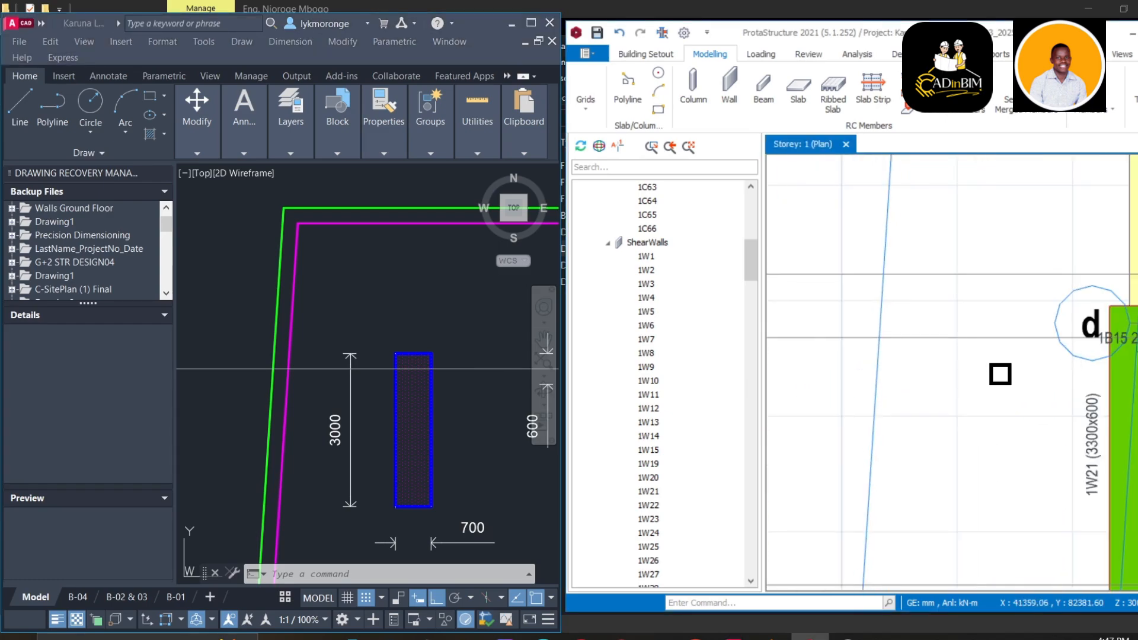
pyautogui.rightClick(999, 375)
pyautogui.click(1043, 383)
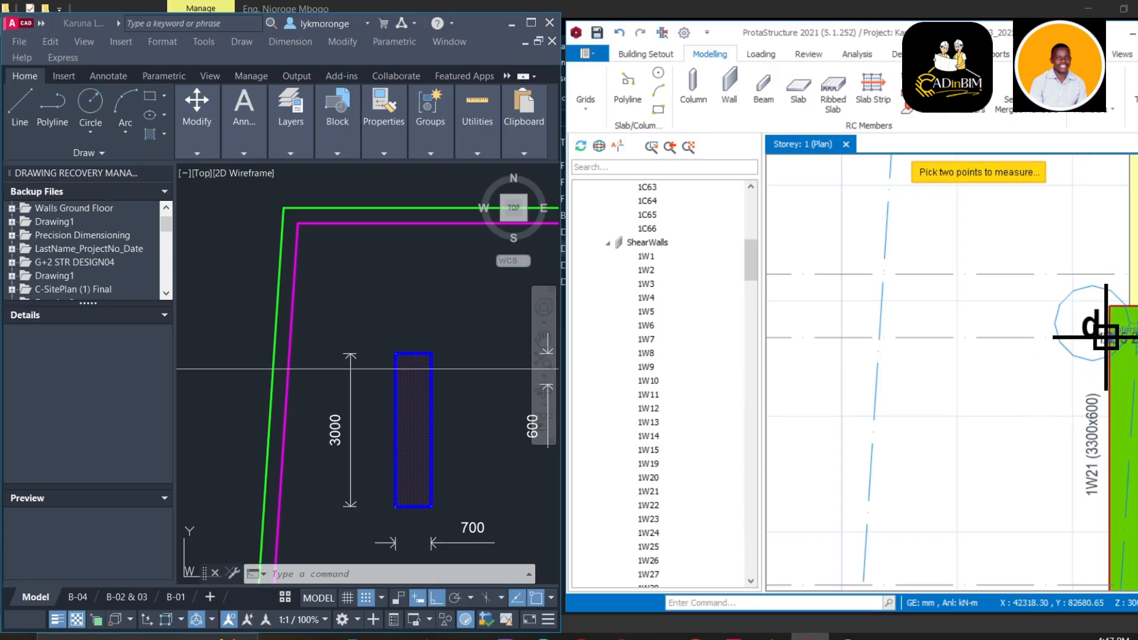
pyautogui.scroll(3, 1112, 338)
pyautogui.click(1114, 340)
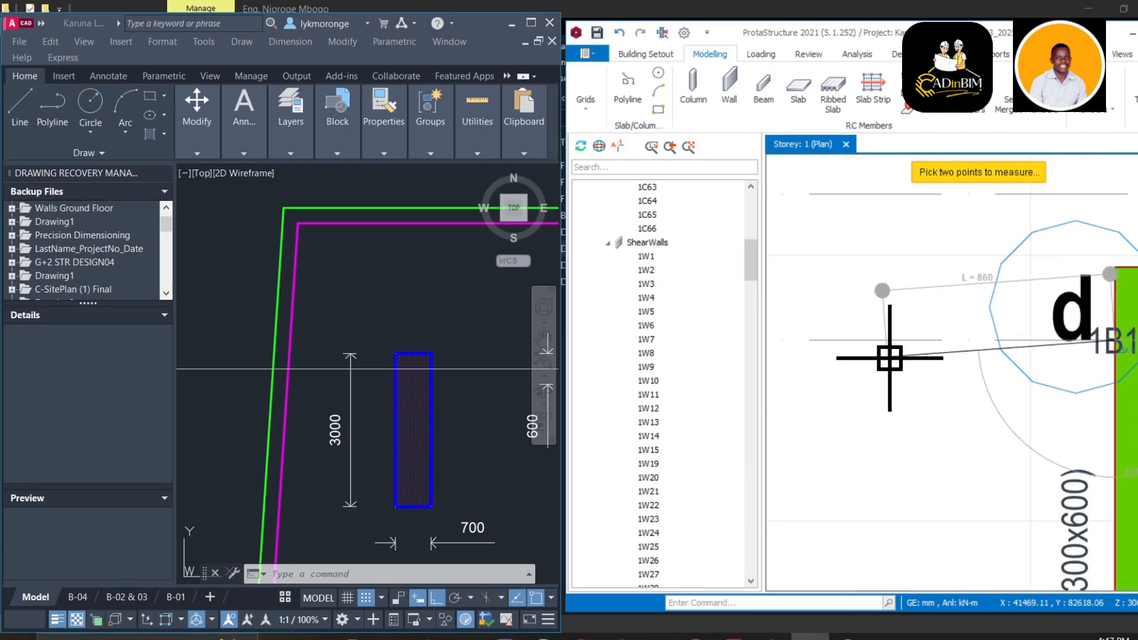
pyautogui.moveTo(817, 355); pyautogui.dragTo(945, 341, button='middle')
pyautogui.scroll(-2, 878, 340)
pyautogui.moveTo(823, 339); pyautogui.dragTo(1015, 331, button='middle')
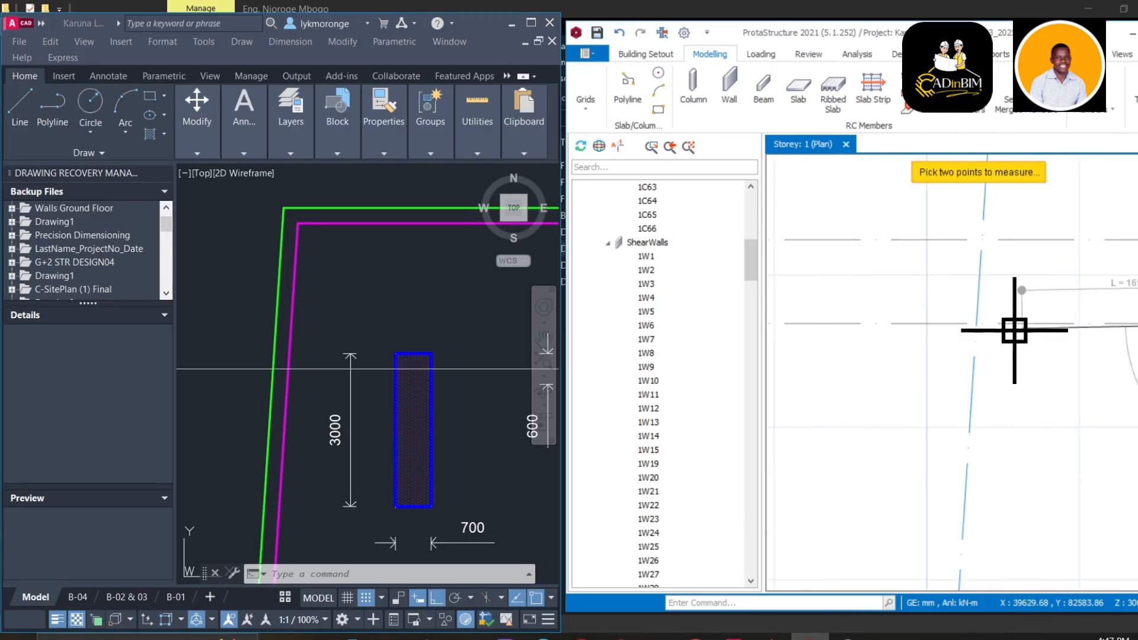
pyautogui.click(977, 324)
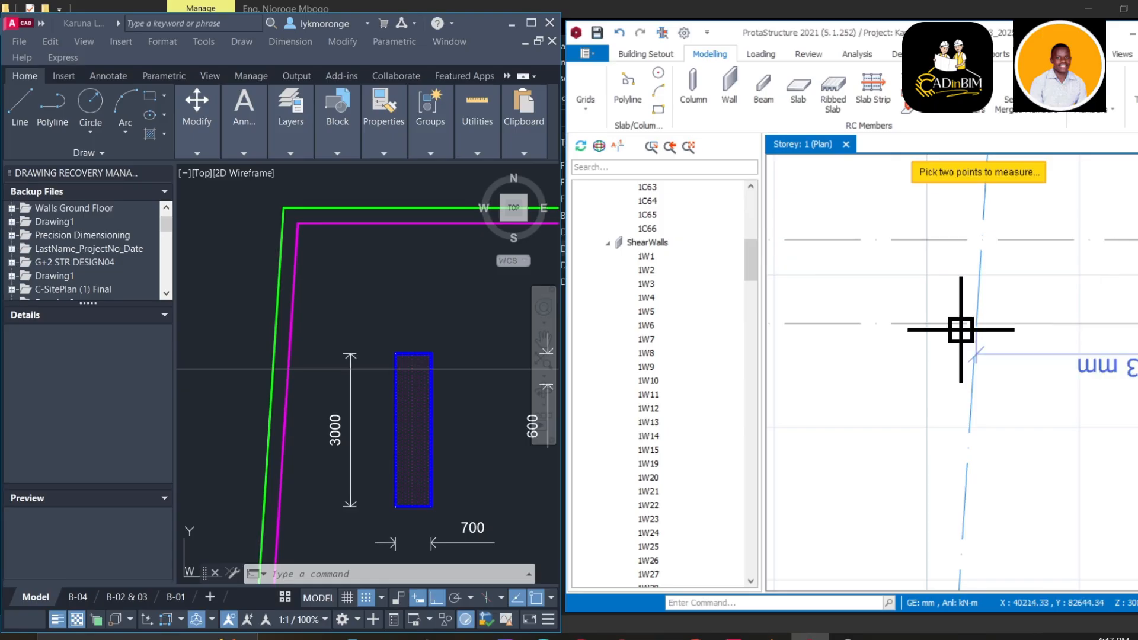
pyautogui.moveTo(959, 343); pyautogui.dragTo(874, 333, button='middle')
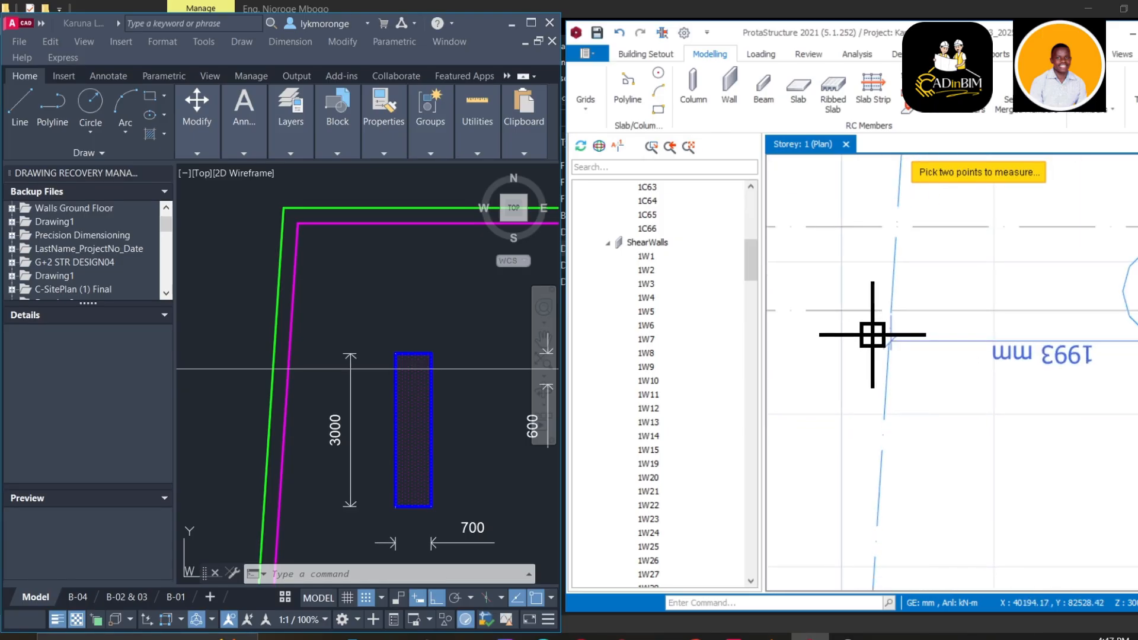
# Cancel the extra measurement and select the sloping grid axis beside the wall
pyautogui.click(873, 335)
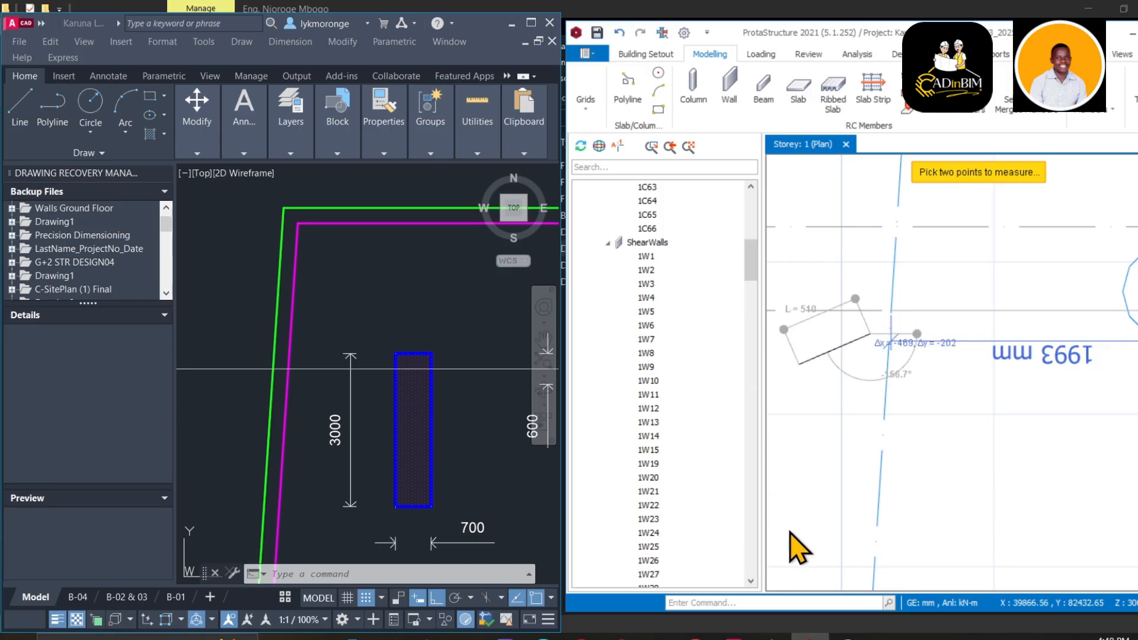
pyautogui.press('Escape')
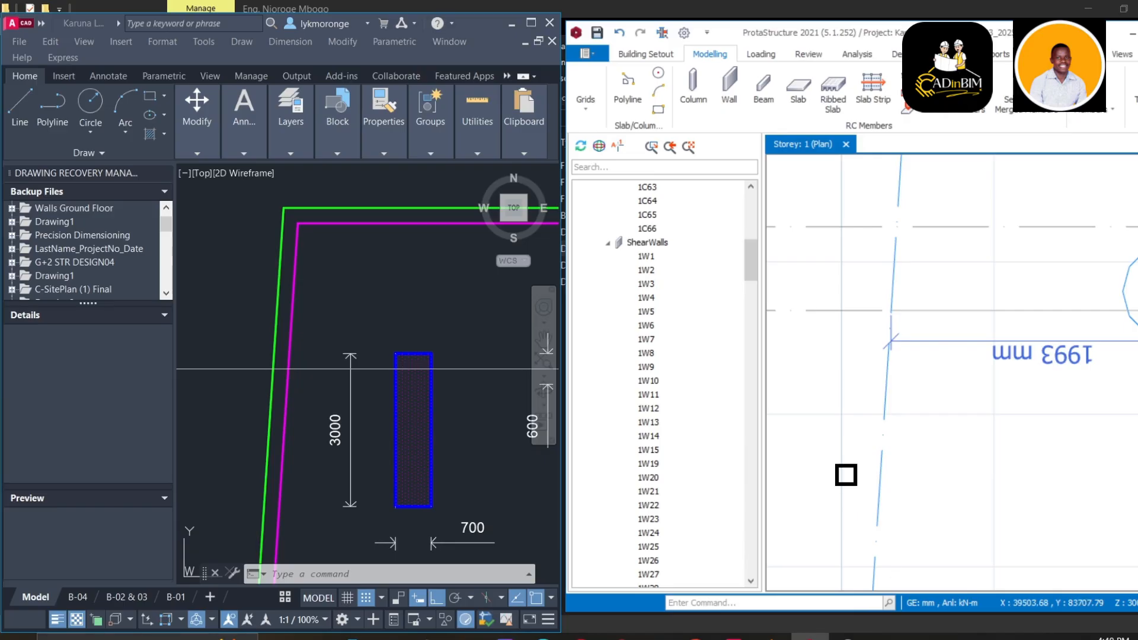
pyautogui.click(898, 297)
pyautogui.rightClick(900, 297)
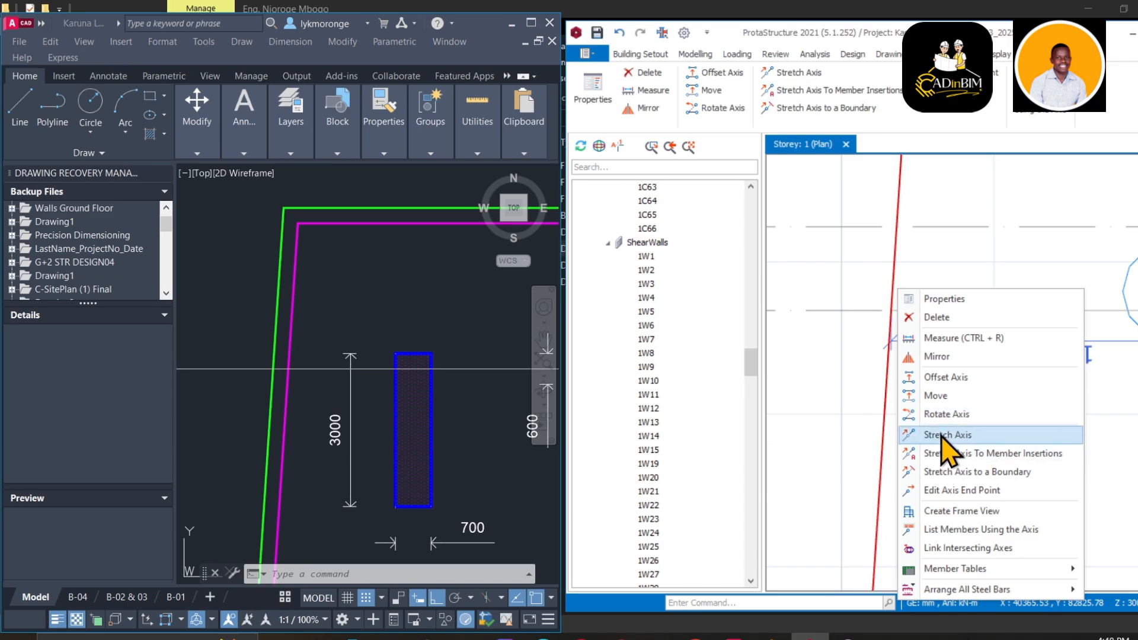
pyautogui.click(947, 378)
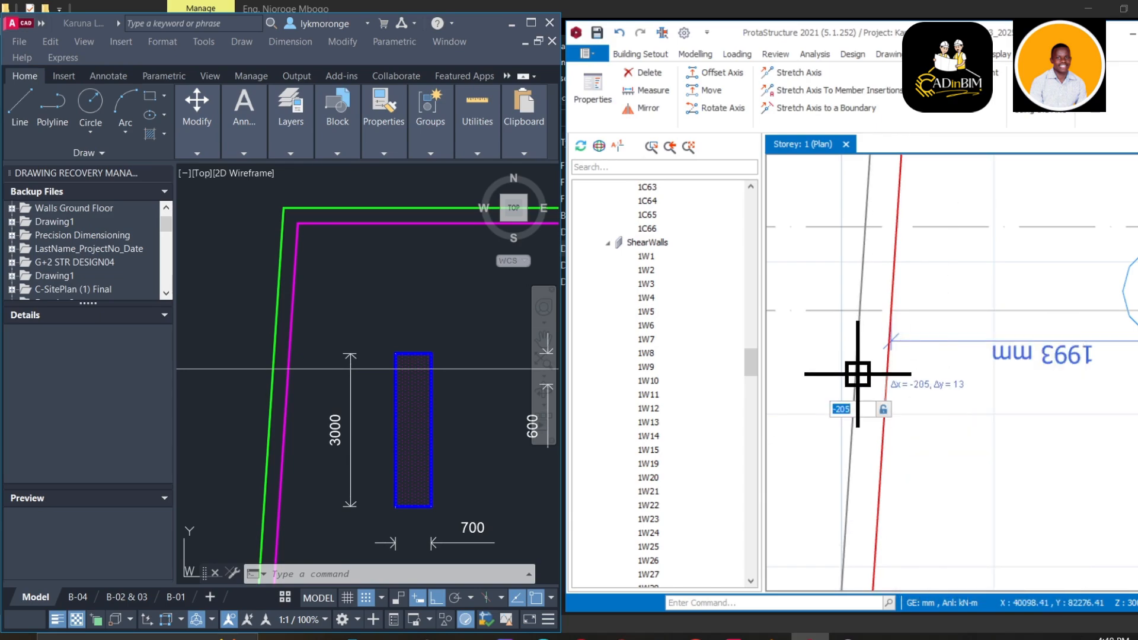
pyautogui.write('10')
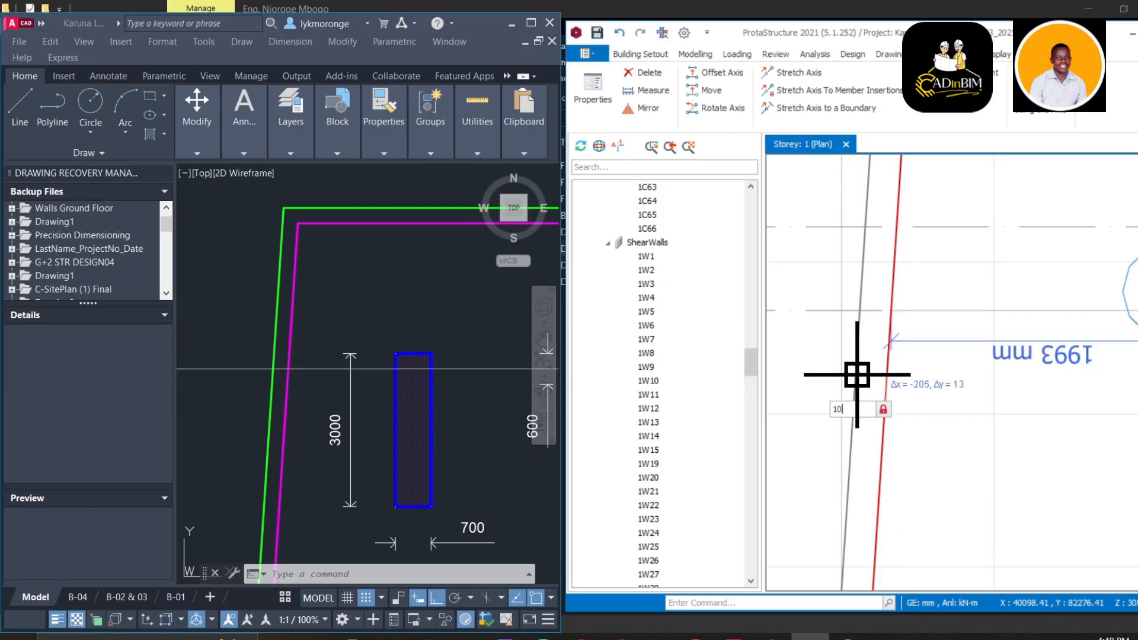
pyautogui.press('Escape')
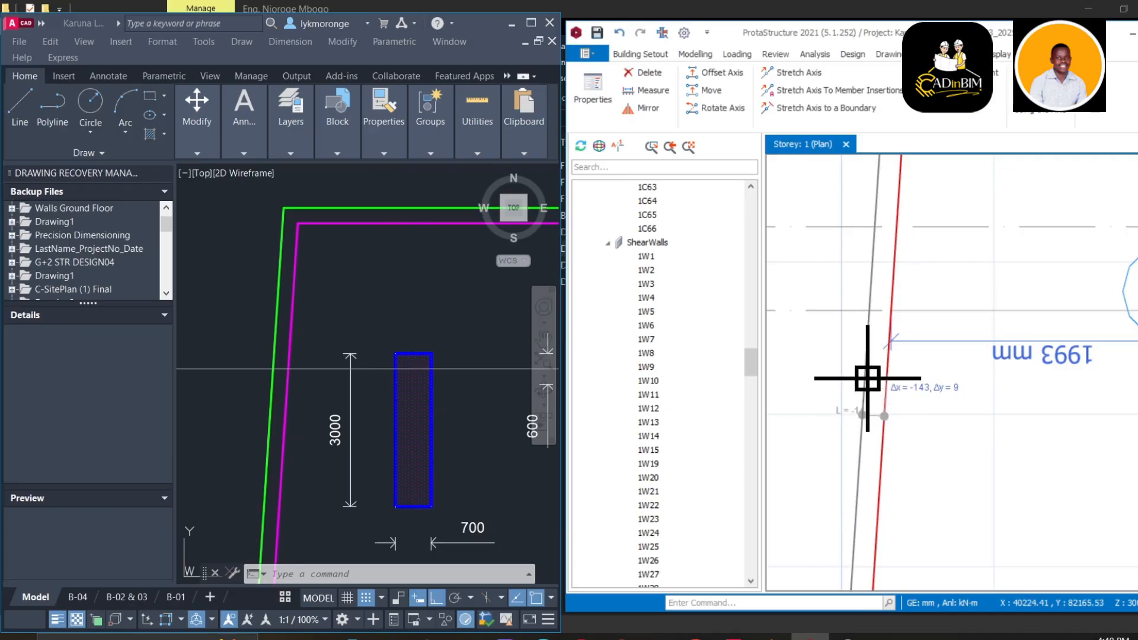
pyautogui.press('Escape')
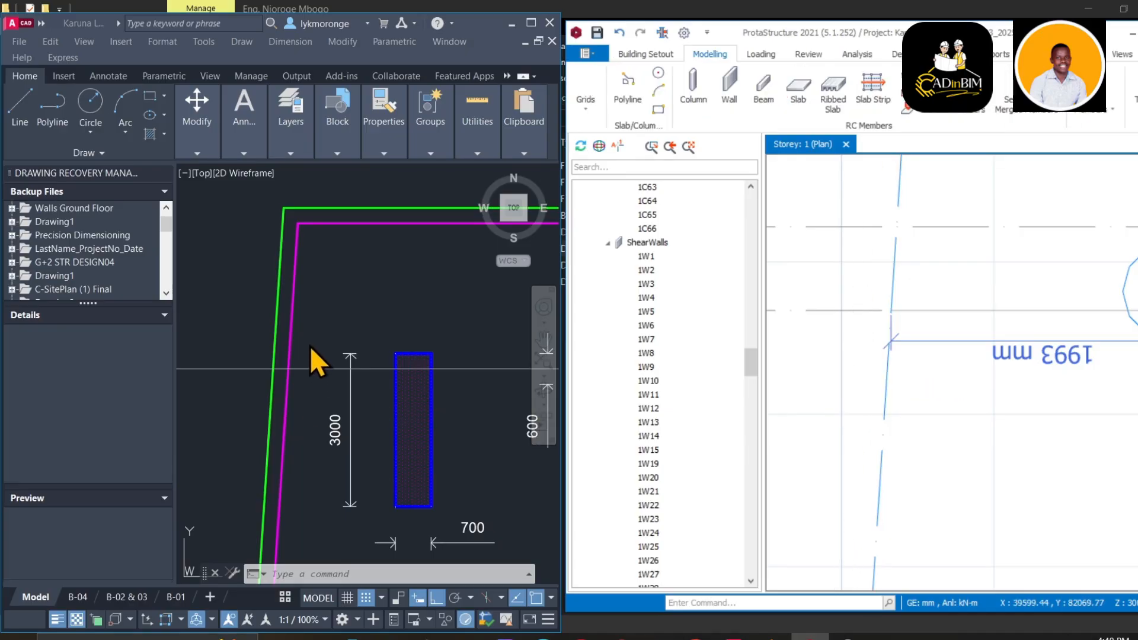
# Repeat DIM on the magenta line in AutoCAD, then cancel without placing a dimension
pyautogui.scroll(5, 314, 361)
pyautogui.rightClick(392, 314)
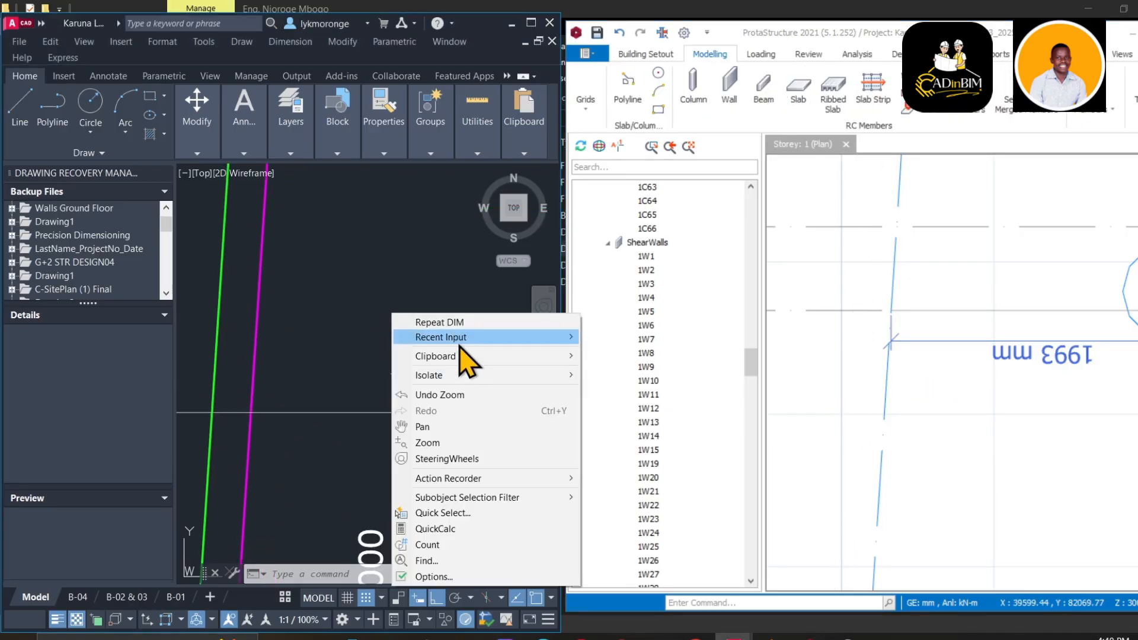
pyautogui.click(450, 324)
pyautogui.scroll(-3, 294, 394)
pyautogui.moveTo(291, 396); pyautogui.dragTo(439, 373, button='middle')
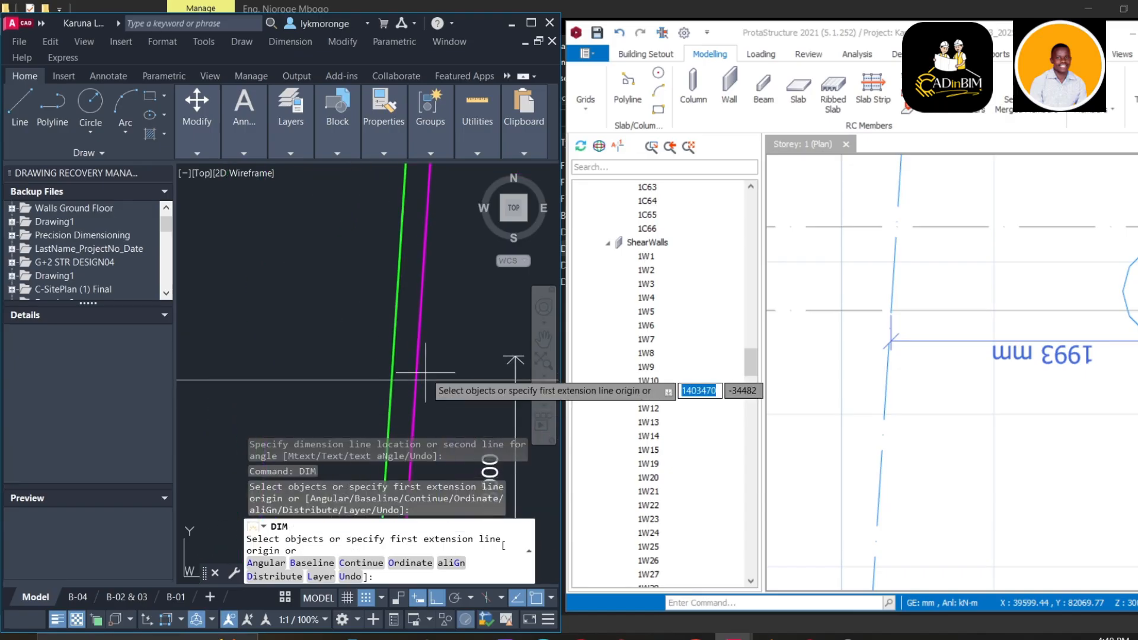
pyautogui.scroll(2, 426, 373)
pyautogui.press('Return')
pyautogui.click(410, 385)
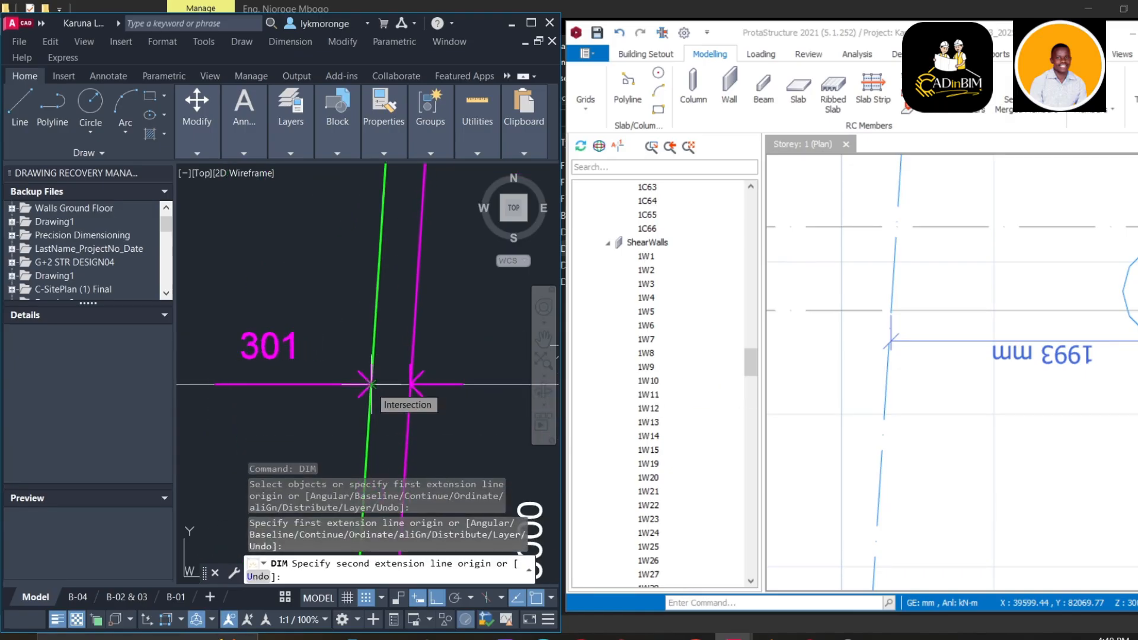
pyautogui.press('Escape')
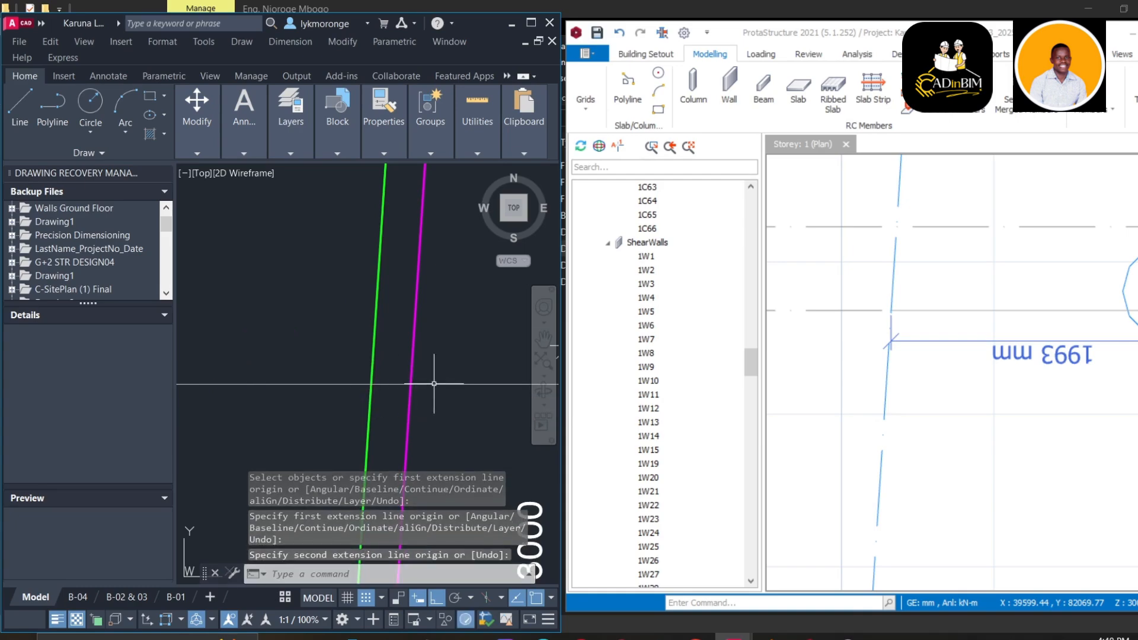
# Show the blue wall rectangle in AutoCAD and bring up the Windows search panel
pyautogui.scroll(-2, 436, 383)
pyautogui.moveTo(433, 384); pyautogui.dragTo(347, 376, button='middle')
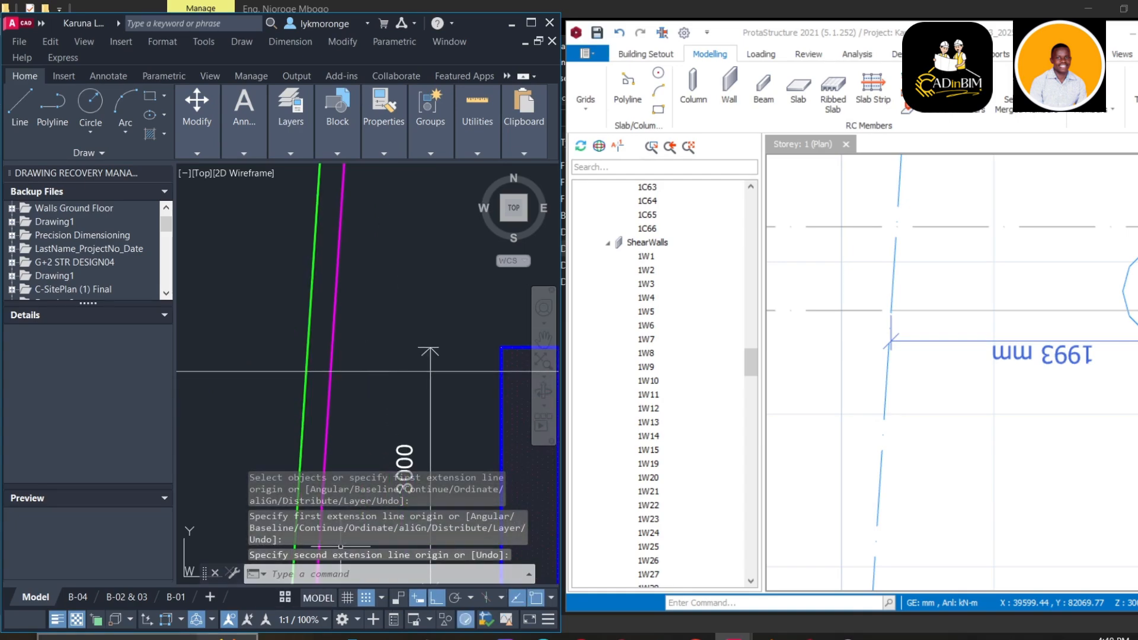
pyautogui.click(170, 638)
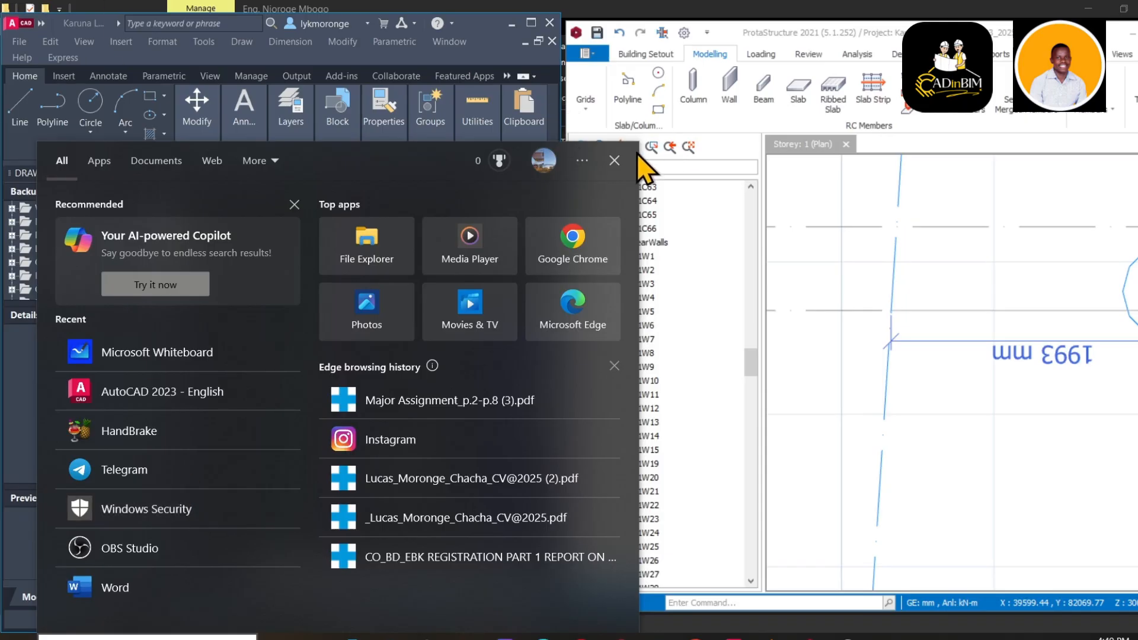
# Dismiss the Windows search panel and return to wall 1W21 on the ProtaStructure plan
pyautogui.click(620, 163)
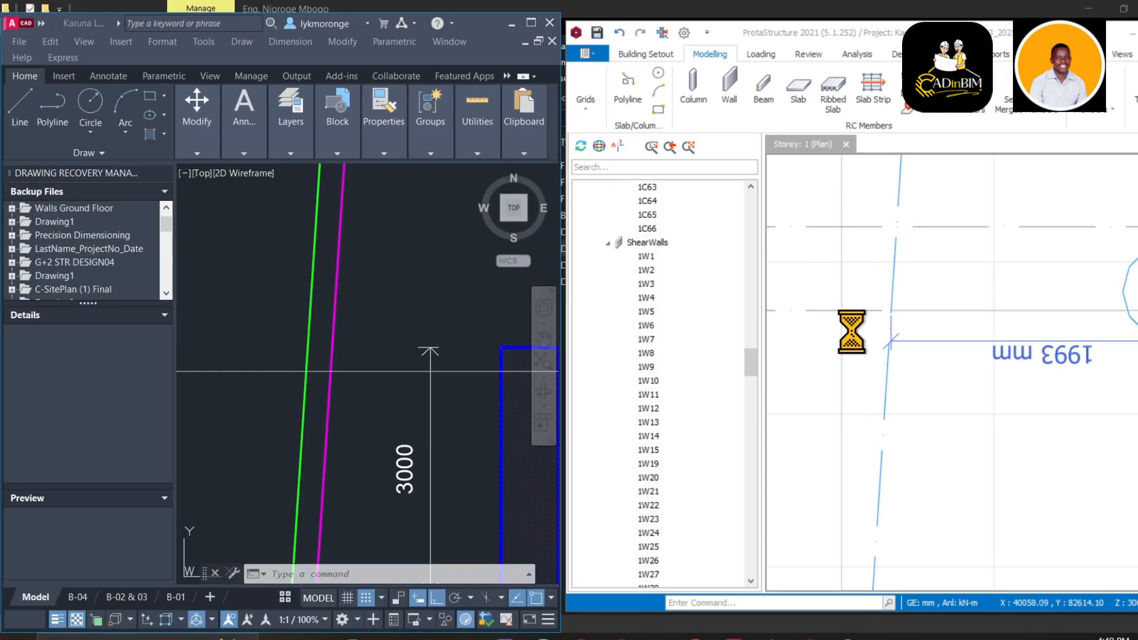
pyautogui.scroll(-3, 853, 333)
pyautogui.moveTo(939, 331); pyautogui.dragTo(853, 340, button='middle')
# Zoom in on the sloping grid axis crossing the horizontal grid lines near wall 1W21
pyautogui.scroll(1, 896, 336)
pyautogui.scroll(4, 896, 336)
pyautogui.scroll(-4, 960, 324)
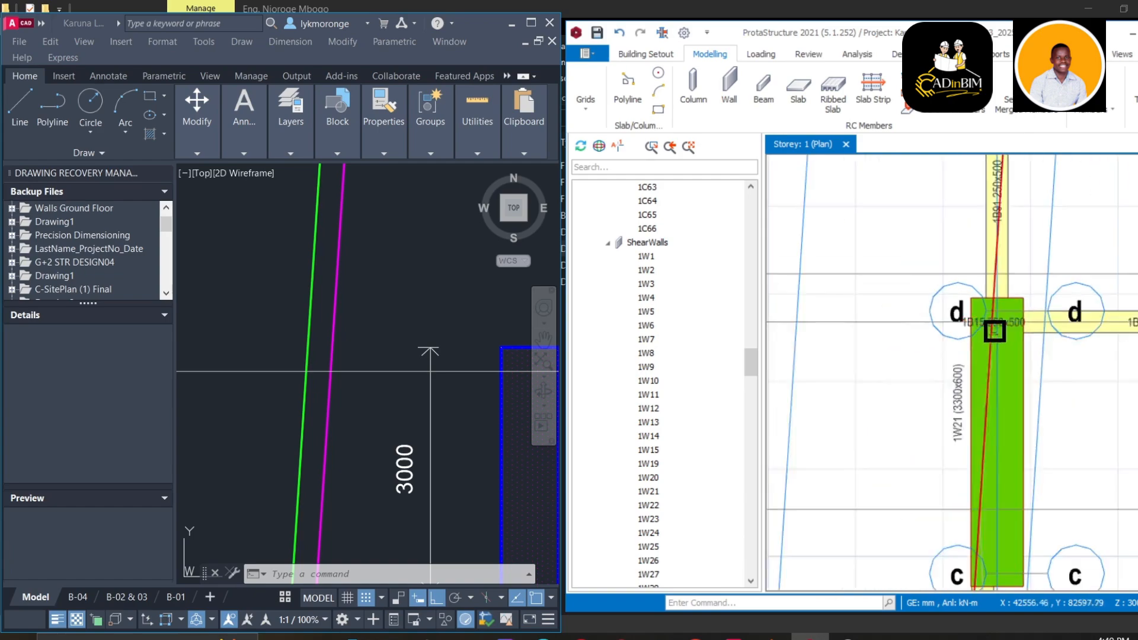
pyautogui.scroll(3, 1018, 340)
pyautogui.scroll(2, 946, 338)
pyautogui.scroll(-2, 926, 473)
pyautogui.scroll(3, 950, 390)
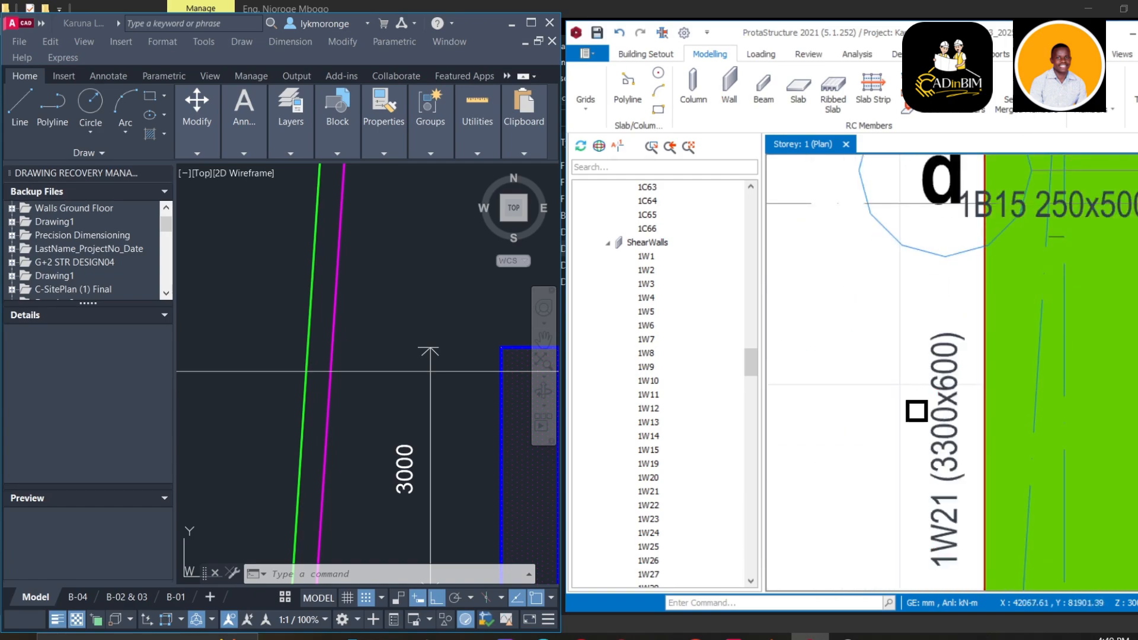
pyautogui.scroll(-3, 916, 407)
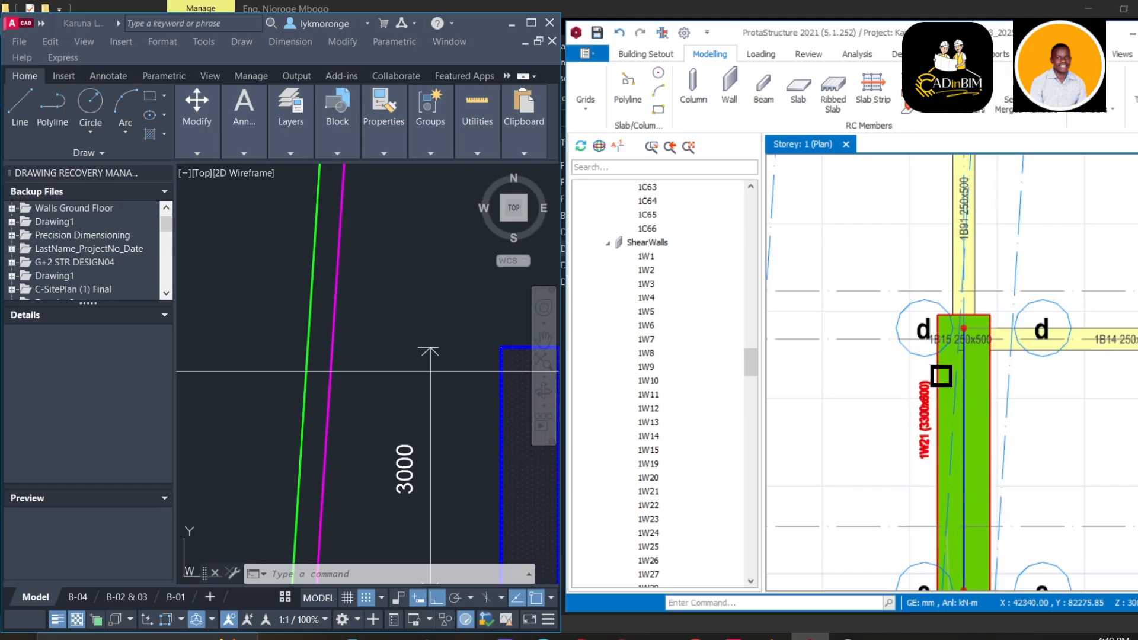
pyautogui.moveTo(941, 376)
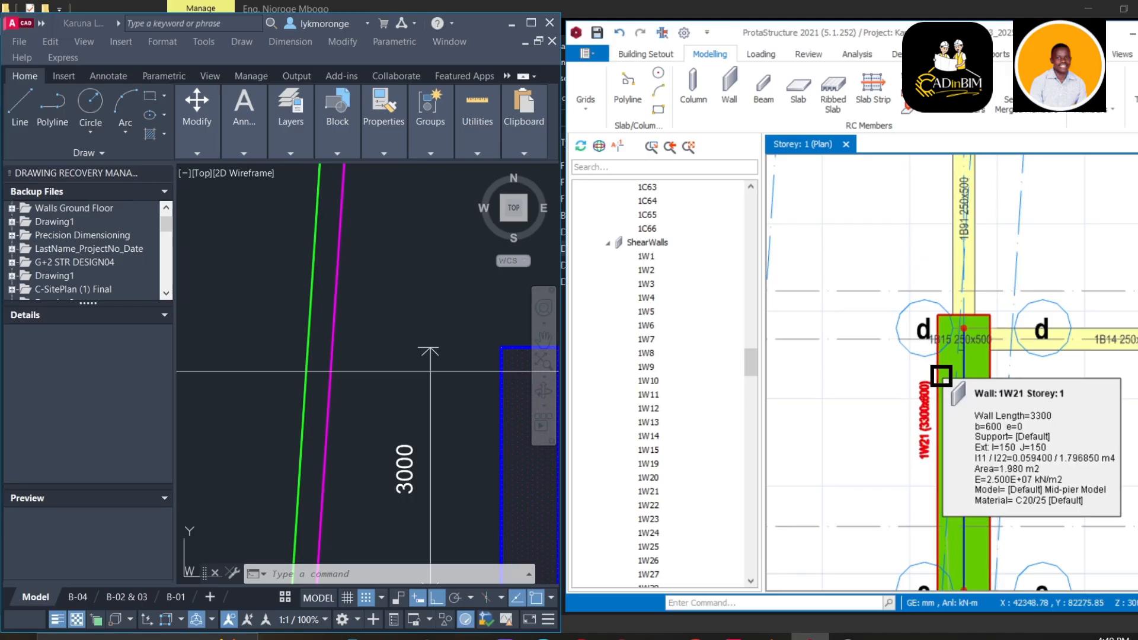
pyautogui.scroll(-5, 1008, 368)
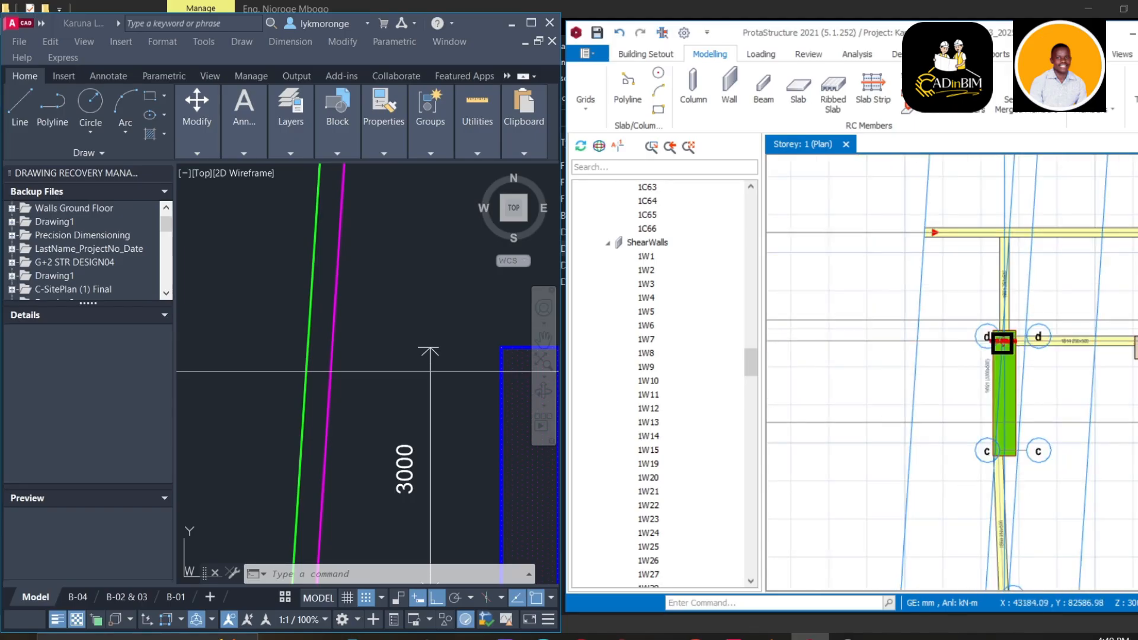
pyautogui.scroll(6, 981, 277)
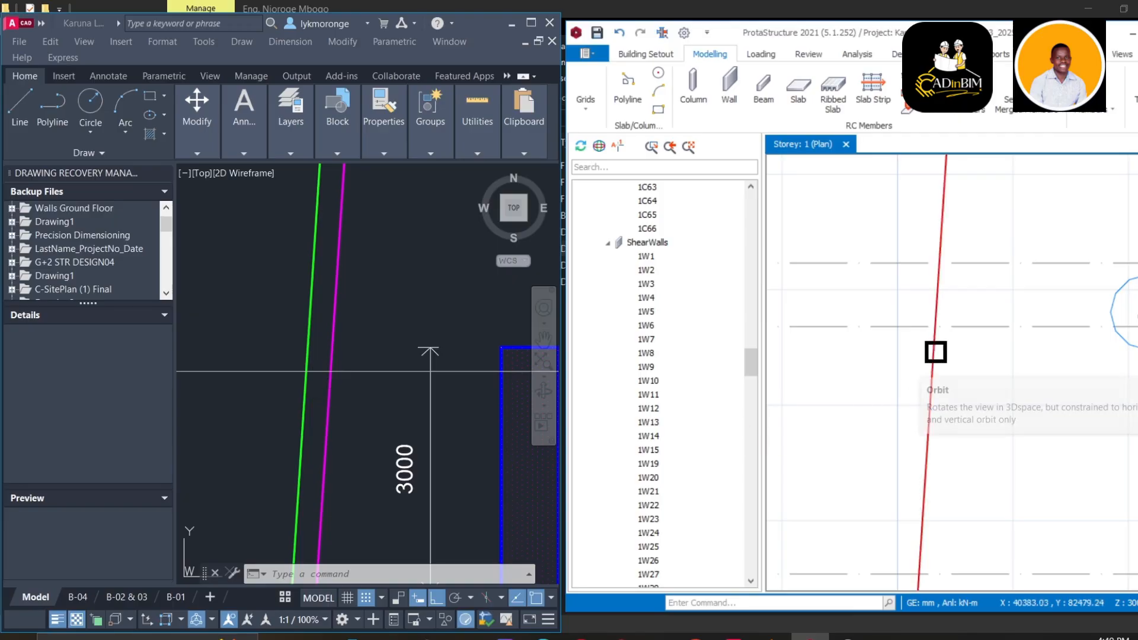
# Offset the sloping grid axis by Δx = -257 mm with Rotate Axis, then pick the original axis
pyautogui.rightClick(933, 360)
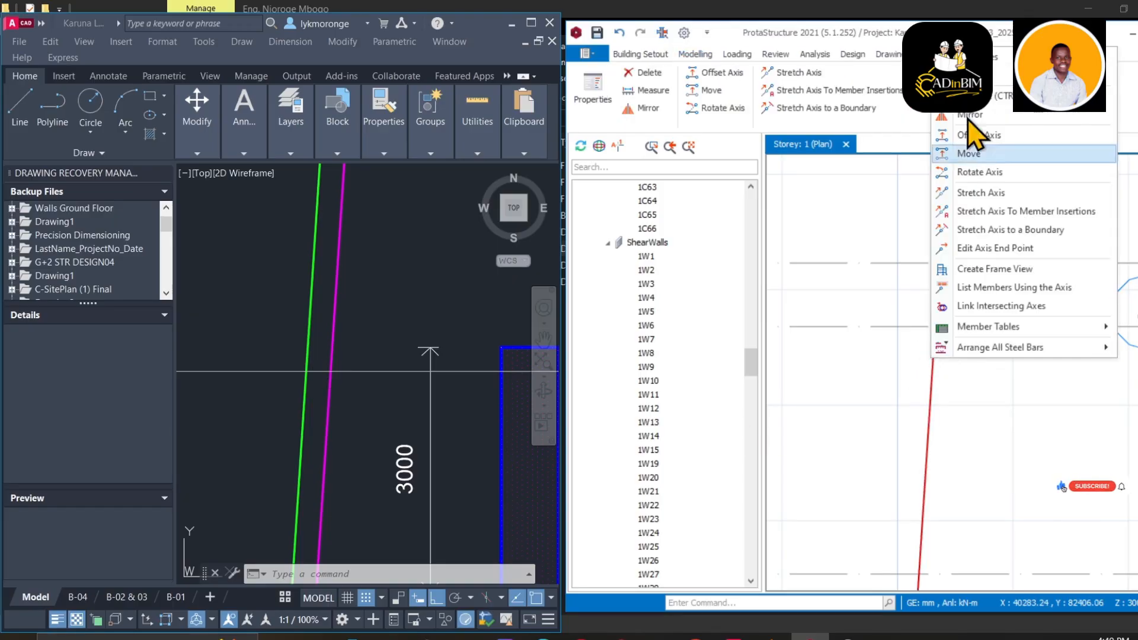
pyautogui.click(977, 172)
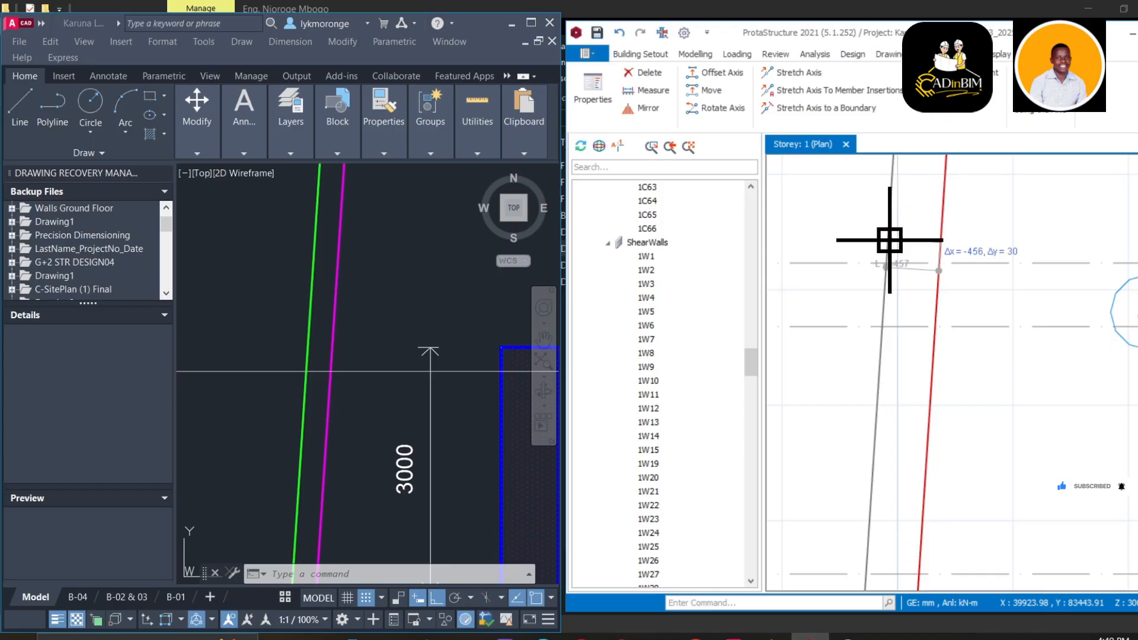
pyautogui.write('-')
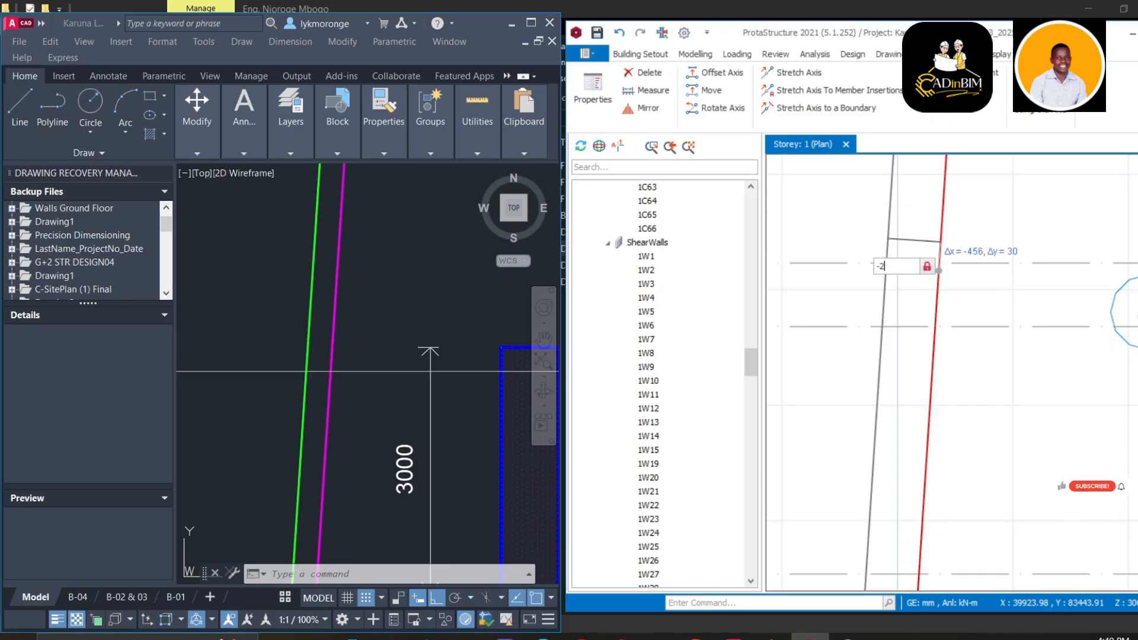
pyautogui.write('257')
pyautogui.press('Return')
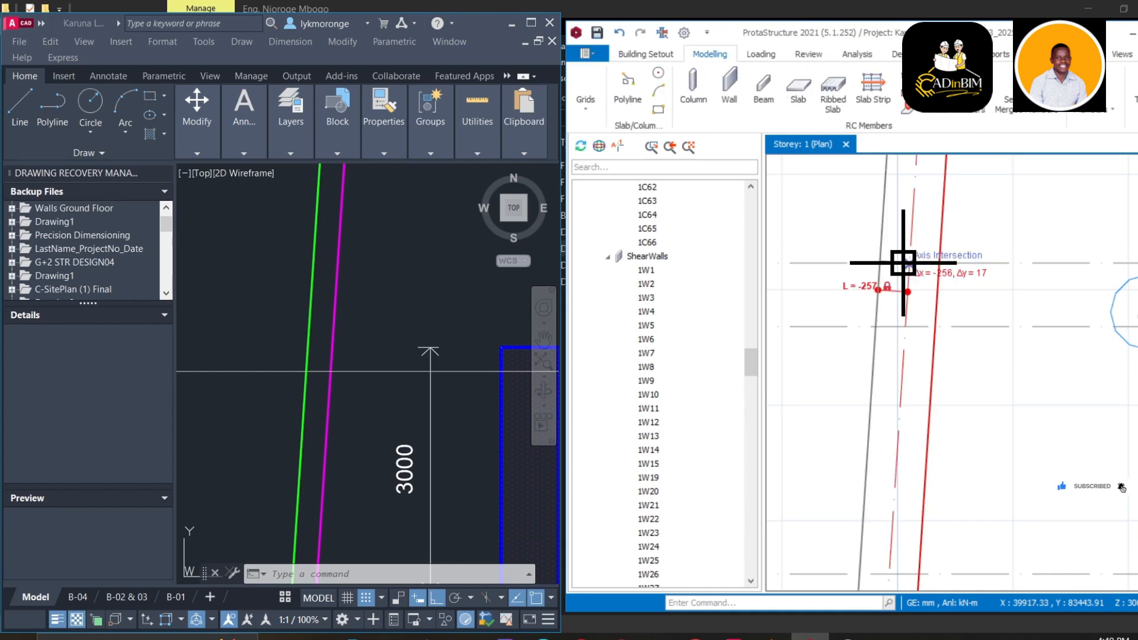
pyautogui.press('Escape')
pyautogui.click(934, 410)
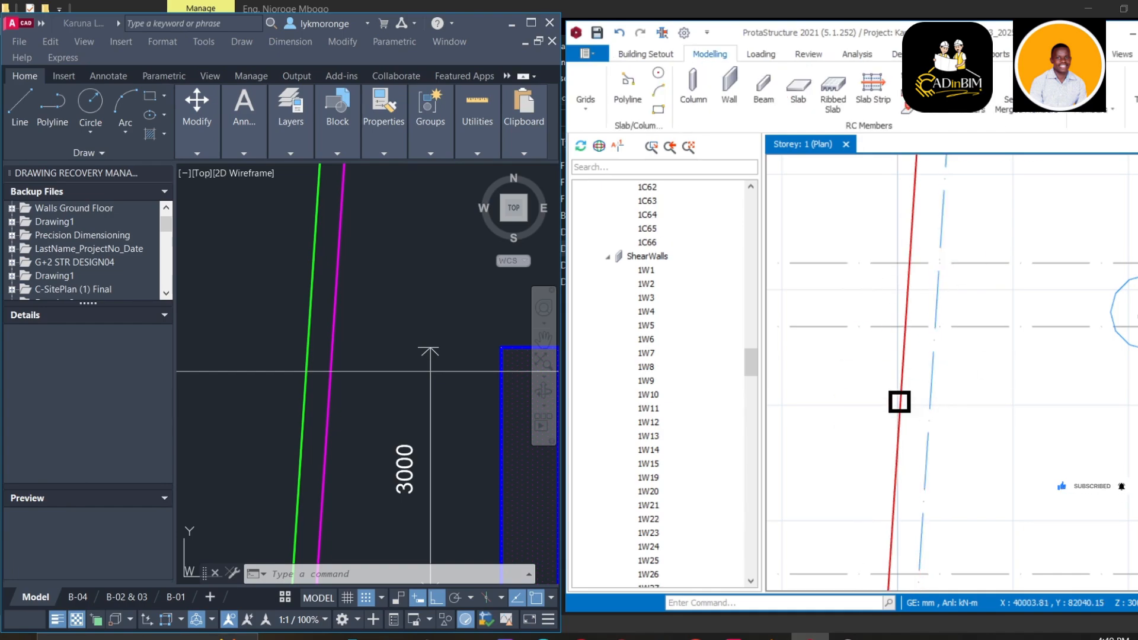
pyautogui.scroll(-5, 865, 339)
pyautogui.moveTo(861, 351); pyautogui.dragTo(842, 563, button='middle')
pyautogui.scroll(-4, 852, 434)
pyautogui.moveTo(852, 437); pyautogui.dragTo(893, 277, button='middle')
pyautogui.scroll(-6, 315, 468)
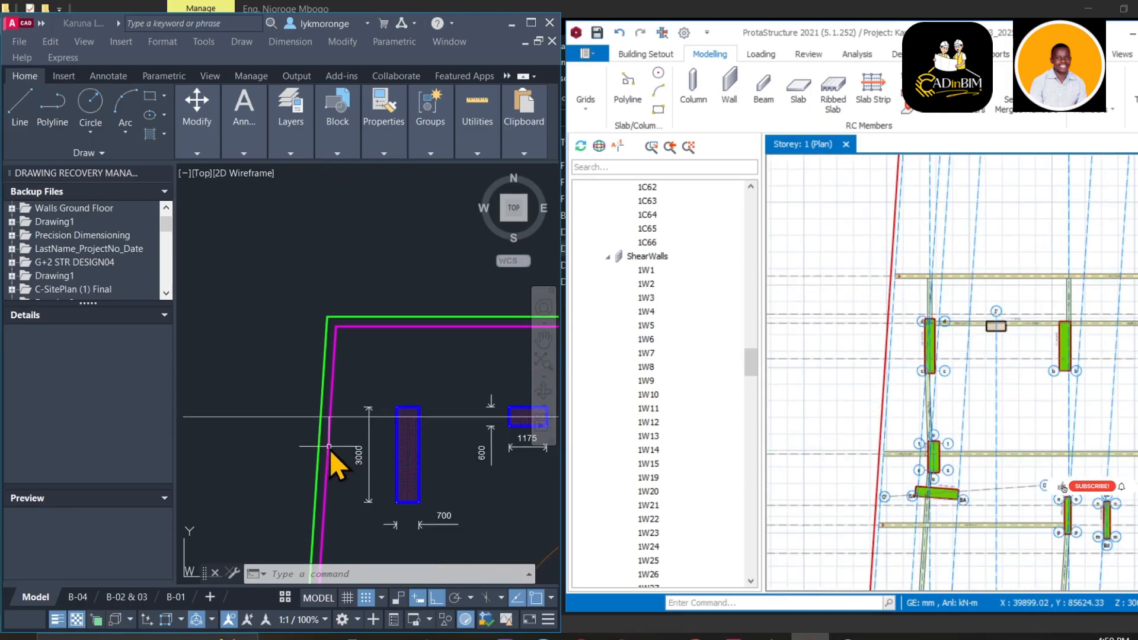
pyautogui.scroll(6, 330, 419)
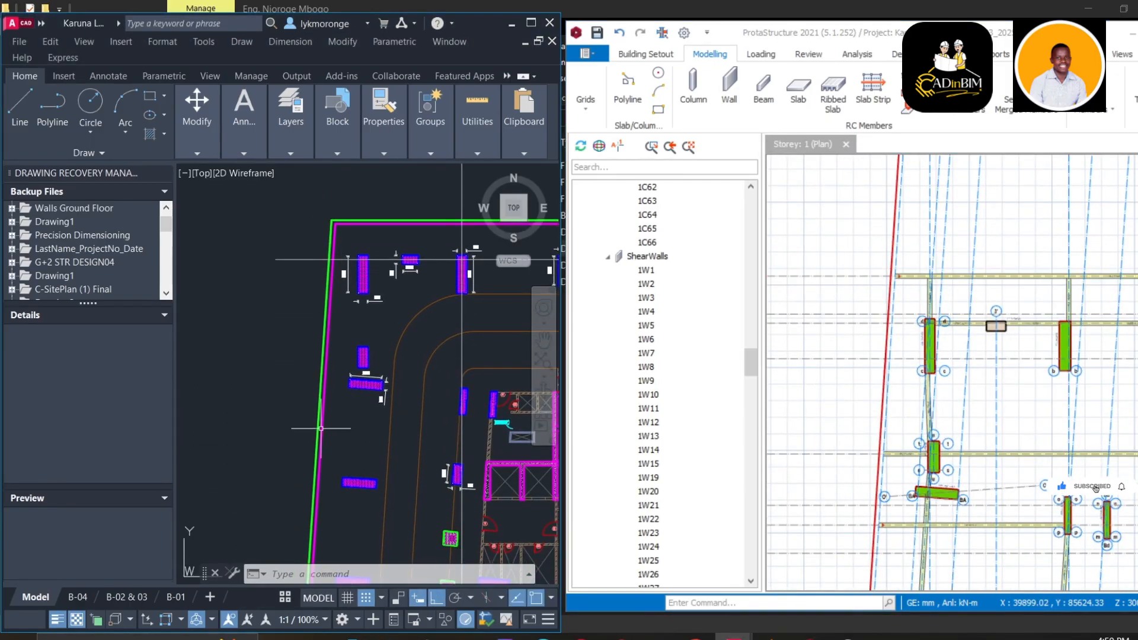
pyautogui.scroll(-2, 315, 376)
pyautogui.moveTo(308, 450); pyautogui.dragTo(310, 262, button='middle')
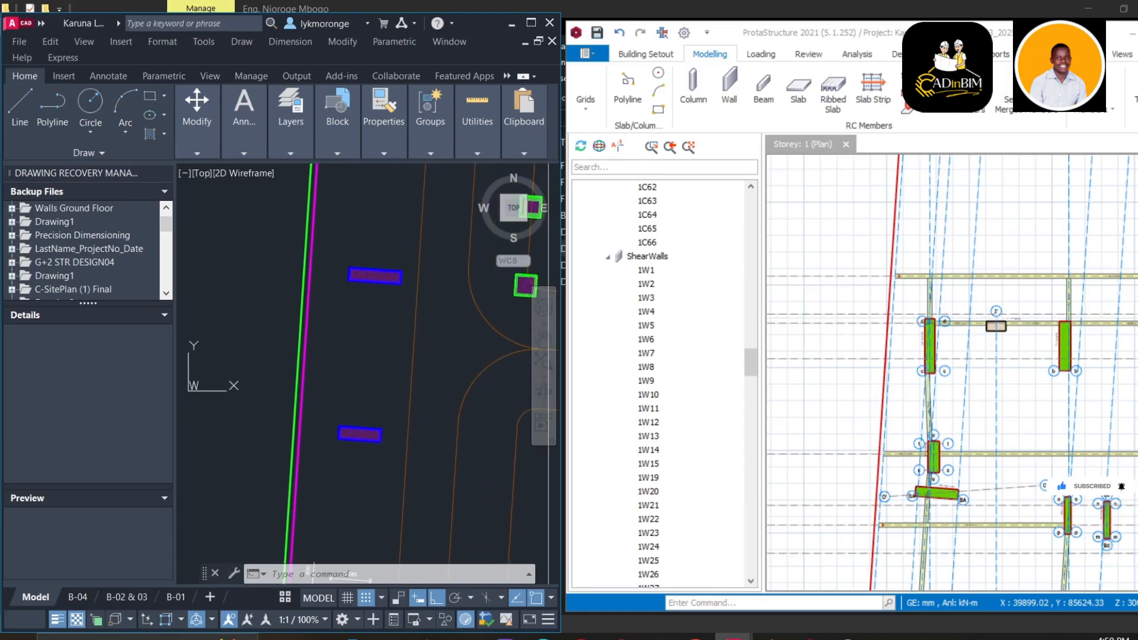
pyautogui.moveTo(314, 385); pyautogui.dragTo(311, 226, button='middle')
pyautogui.moveTo(291, 405); pyautogui.dragTo(292, 241, button='middle')
pyautogui.scroll(-2, 279, 373)
pyautogui.scroll(2, 275, 400)
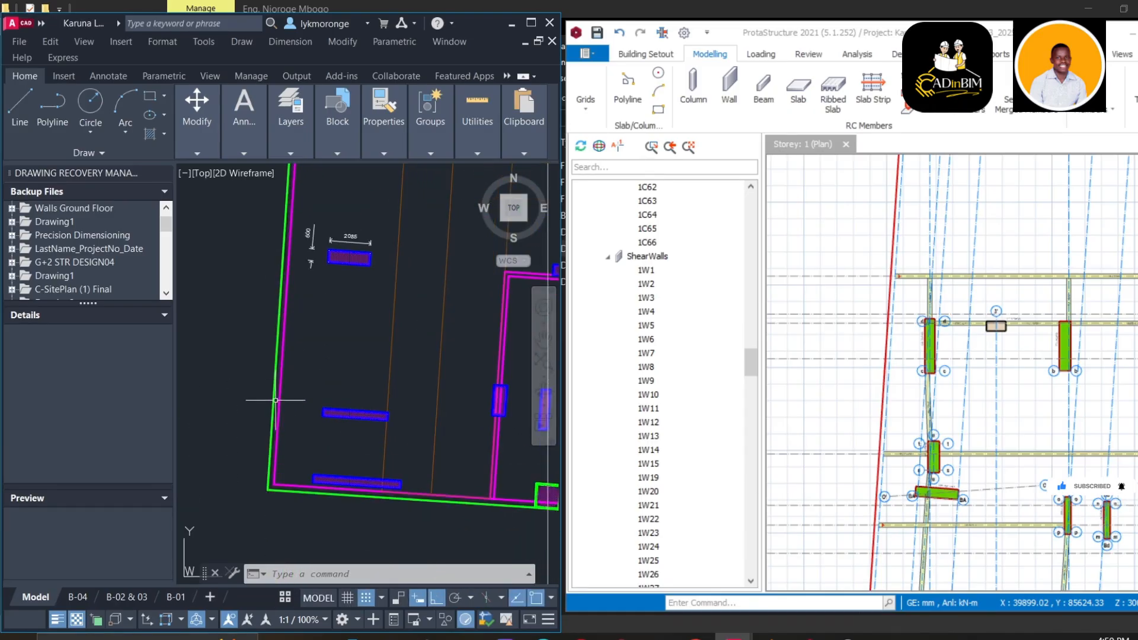
pyautogui.moveTo(409, 507); pyautogui.dragTo(370, 349, button='middle')
pyautogui.scroll(4, 460, 350)
pyautogui.scroll(-6, 434, 363)
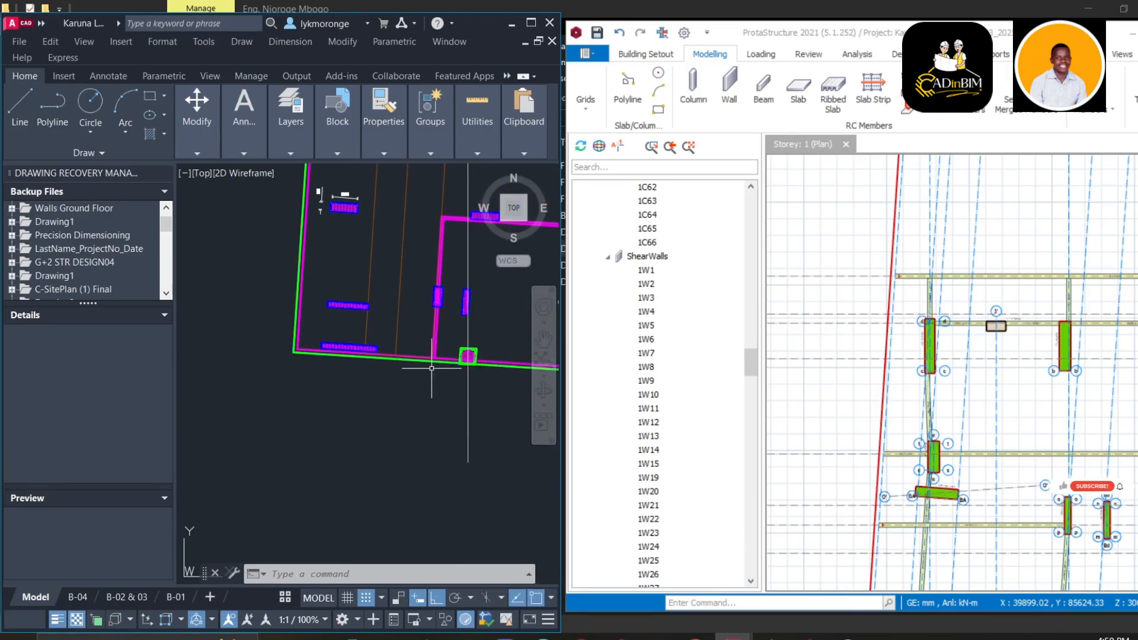
pyautogui.moveTo(491, 369); pyautogui.dragTo(376, 380, button='middle')
pyautogui.scroll(6, 362, 383)
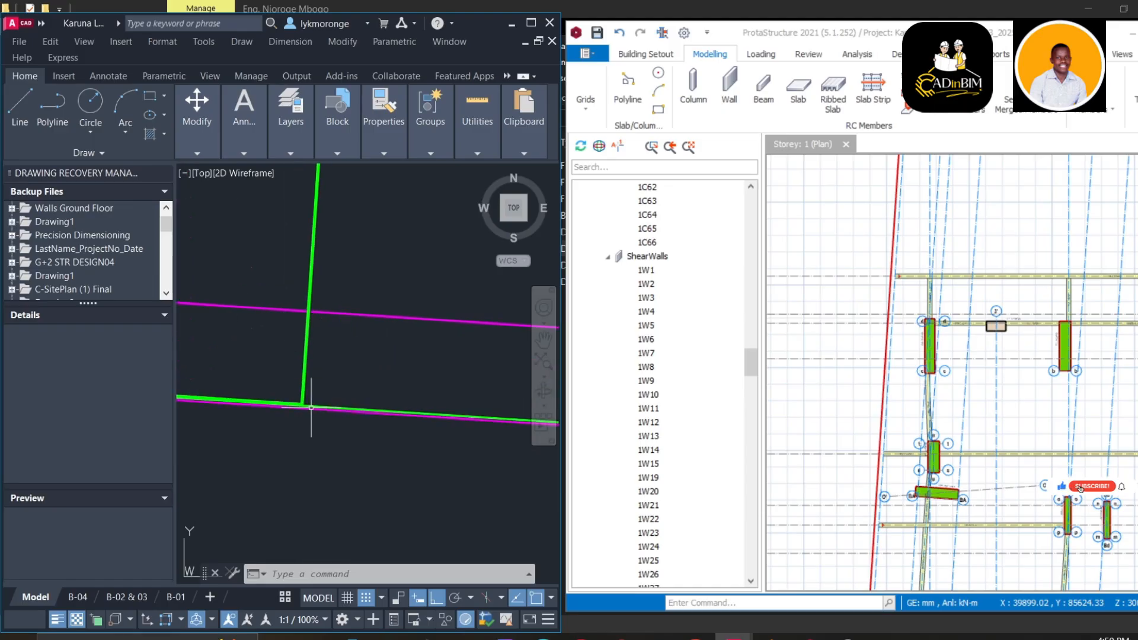
pyautogui.scroll(-10, 311, 408)
pyautogui.moveTo(310, 402); pyautogui.dragTo(305, 379, button='middle')
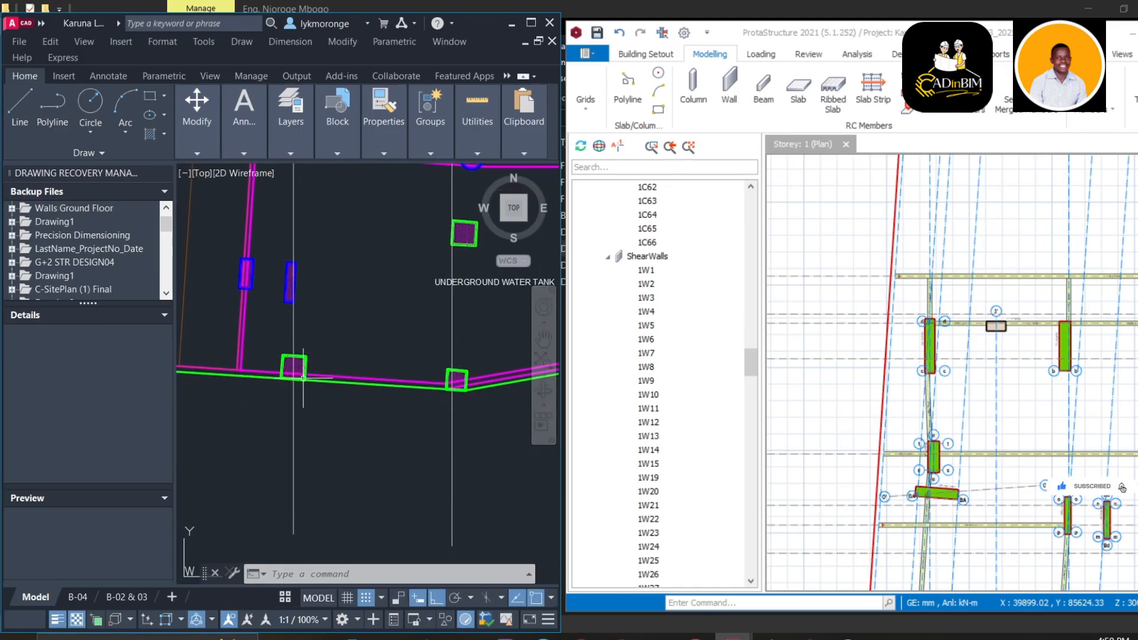
pyautogui.scroll(2, 308, 411)
pyautogui.scroll(-4, 308, 409)
pyautogui.scroll(6, 350, 402)
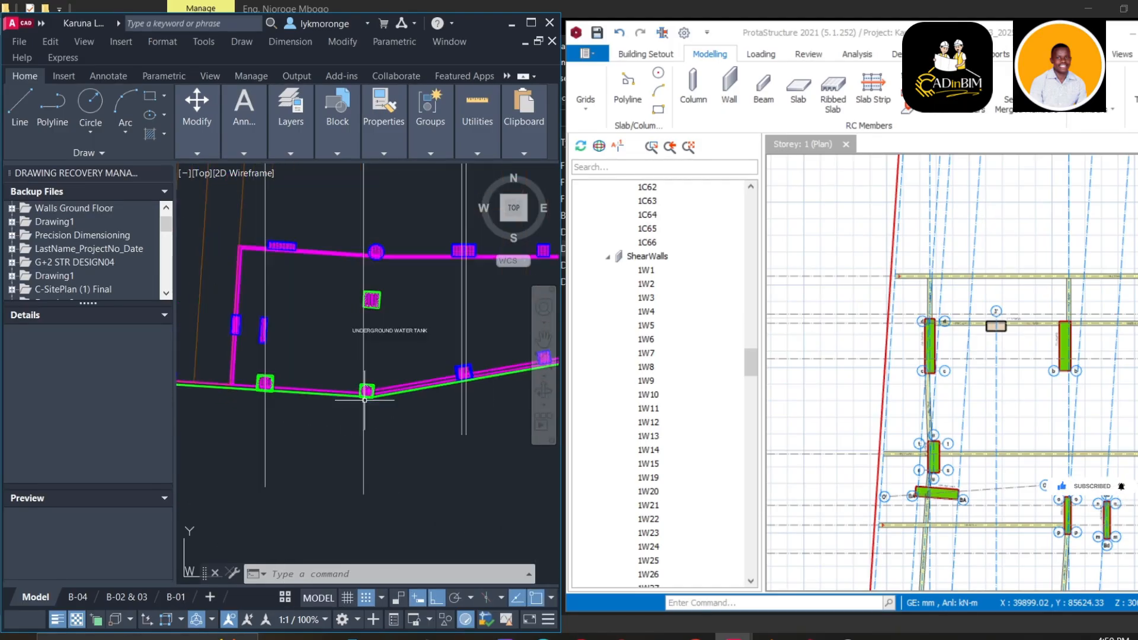
pyautogui.scroll(-5, 368, 386)
pyautogui.scroll(-3, 845, 455)
pyautogui.moveTo(901, 451); pyautogui.dragTo(824, 261, button='middle')
pyautogui.moveTo(832, 425); pyautogui.dragTo(853, 278, button='middle')
pyautogui.scroll(-2, 890, 427)
pyautogui.moveTo(874, 450); pyautogui.dragTo(808, 445, button='middle')
pyautogui.scroll(1, 803, 375)
pyautogui.scroll(4, 823, 439)
pyautogui.scroll(8, 988, 348)
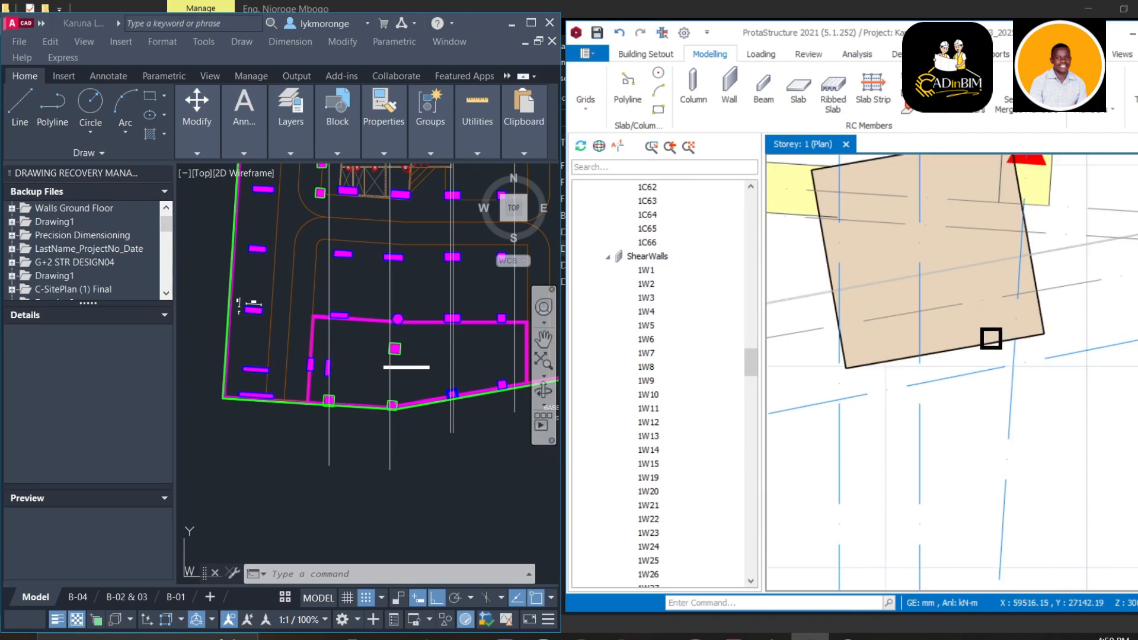
pyautogui.scroll(-8, 991, 339)
pyautogui.moveTo(948, 350); pyautogui.dragTo(1044, 363, button='middle')
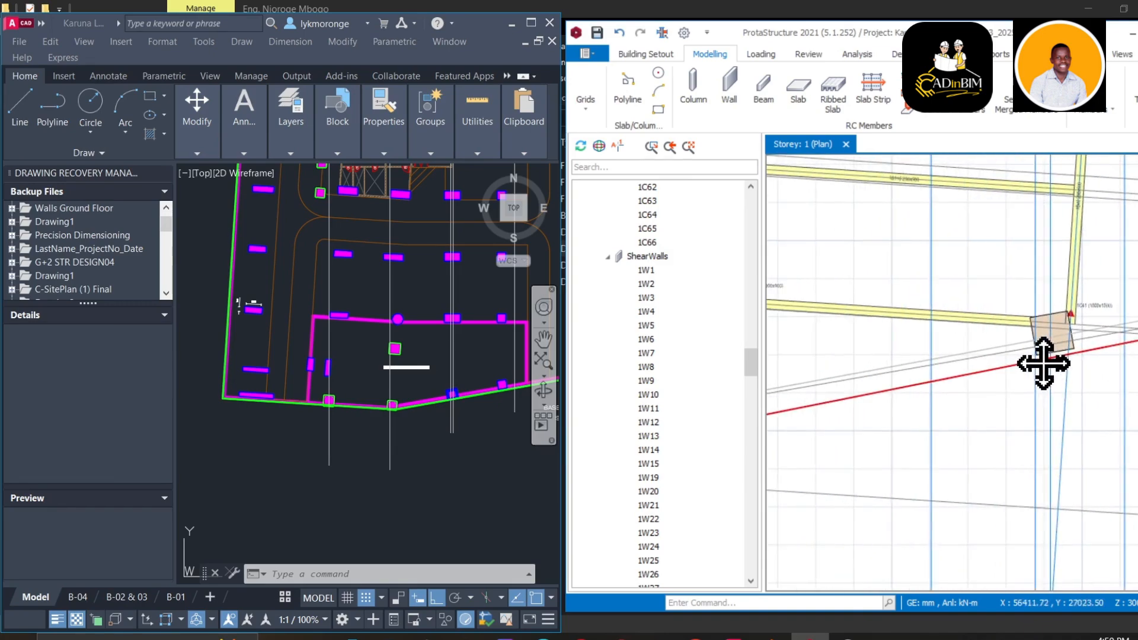
pyautogui.scroll(-4, 895, 397)
pyautogui.scroll(4, 889, 399)
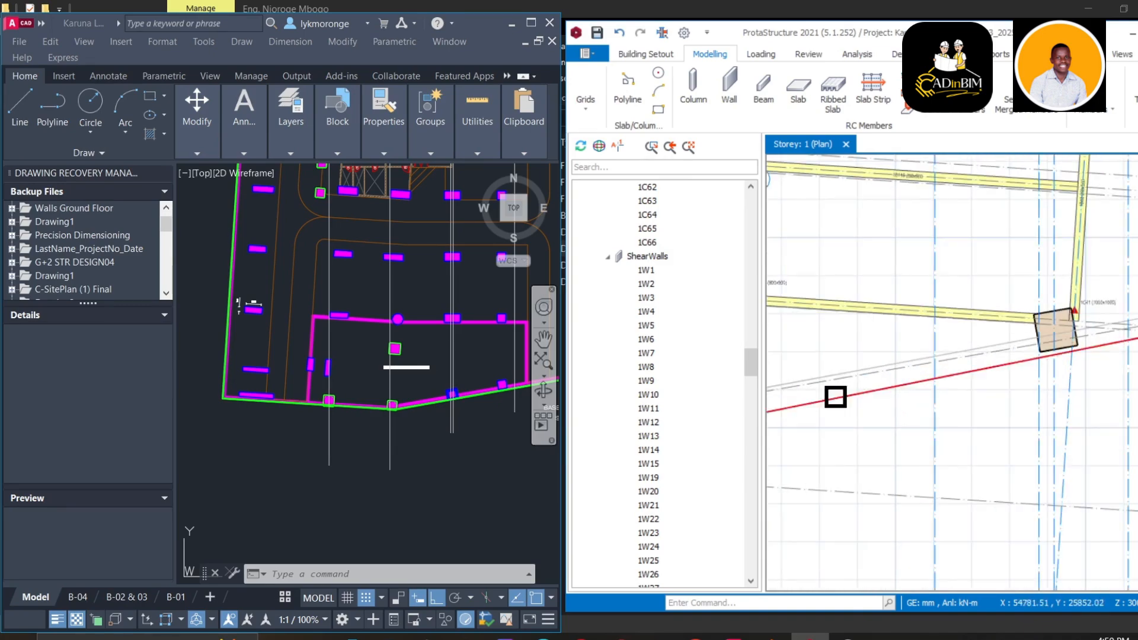
pyautogui.scroll(5, 353, 415)
pyautogui.click(368, 406)
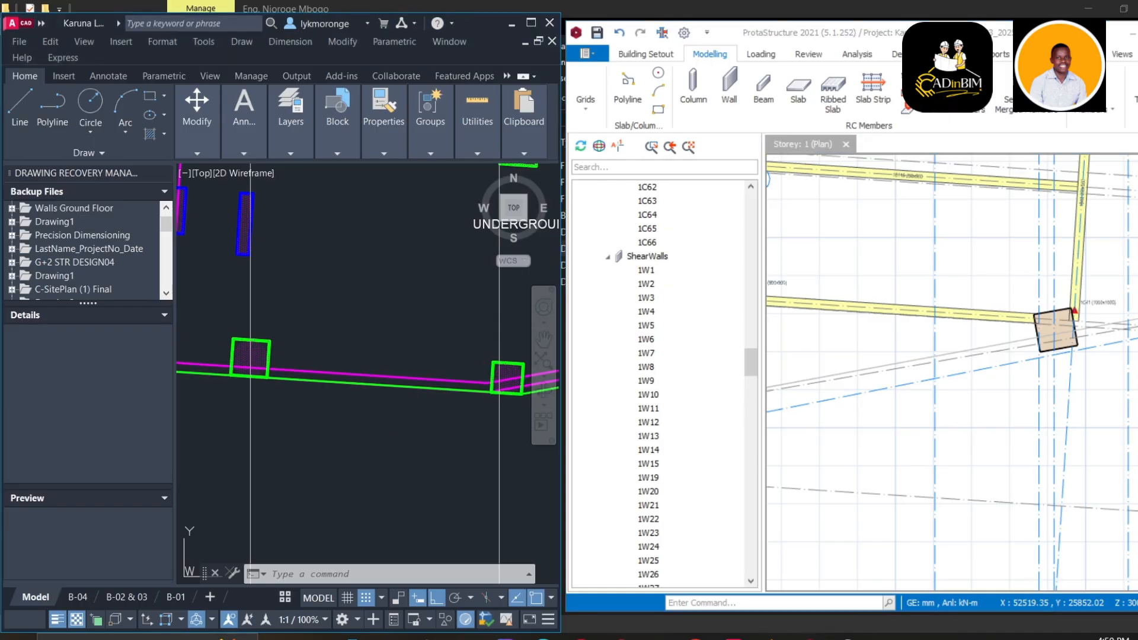
pyautogui.scroll(-3, 252, 415)
pyautogui.scroll(5, 409, 406)
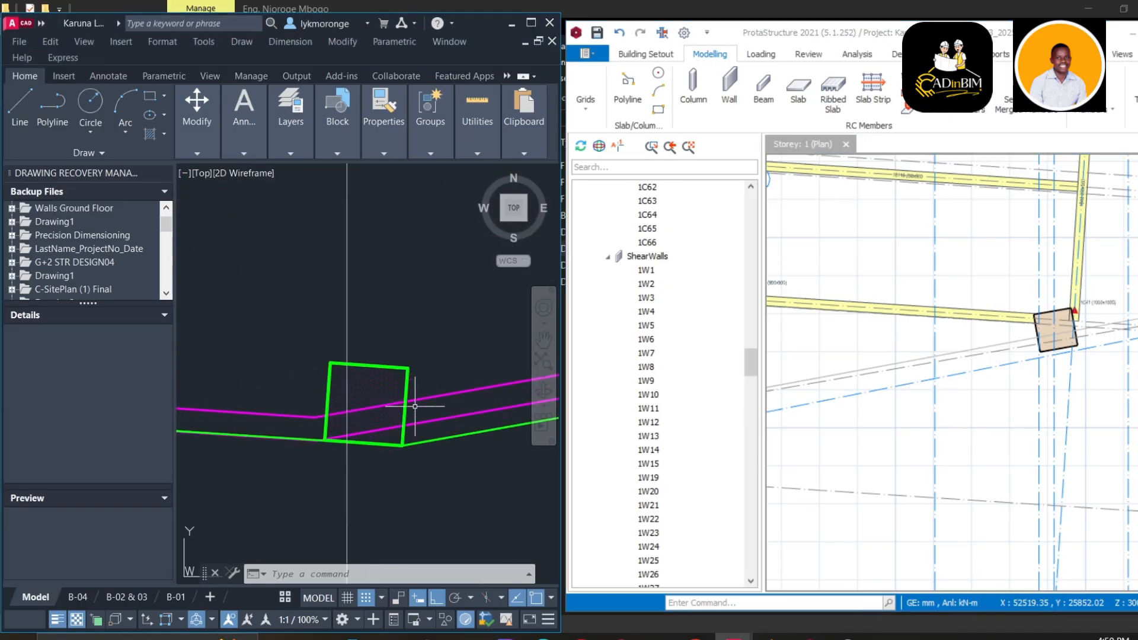
pyautogui.scroll(-6, 407, 415)
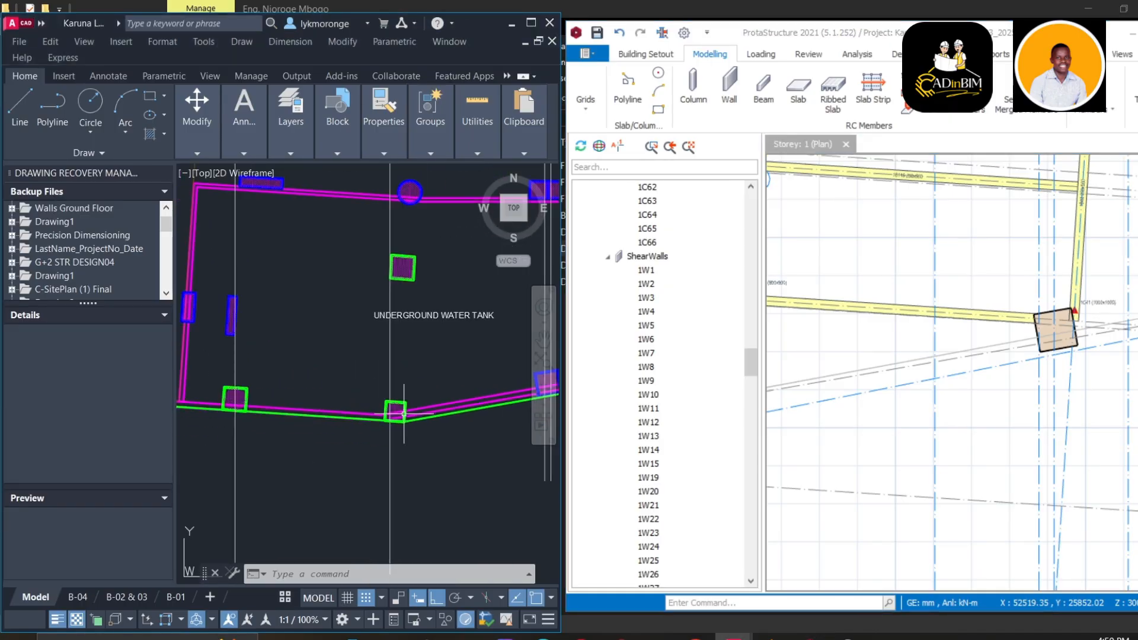
pyautogui.moveTo(422, 424); pyautogui.dragTo(325, 420, button='middle')
pyautogui.scroll(-3, 961, 384)
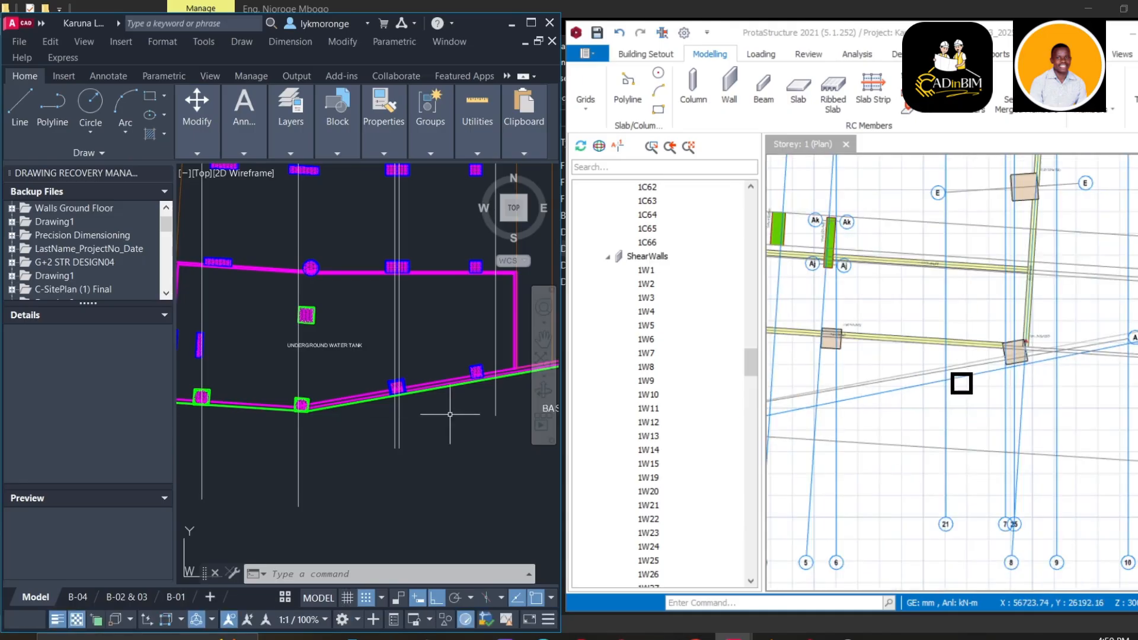
pyautogui.moveTo(960, 399); pyautogui.dragTo(1137, 415, button='middle')
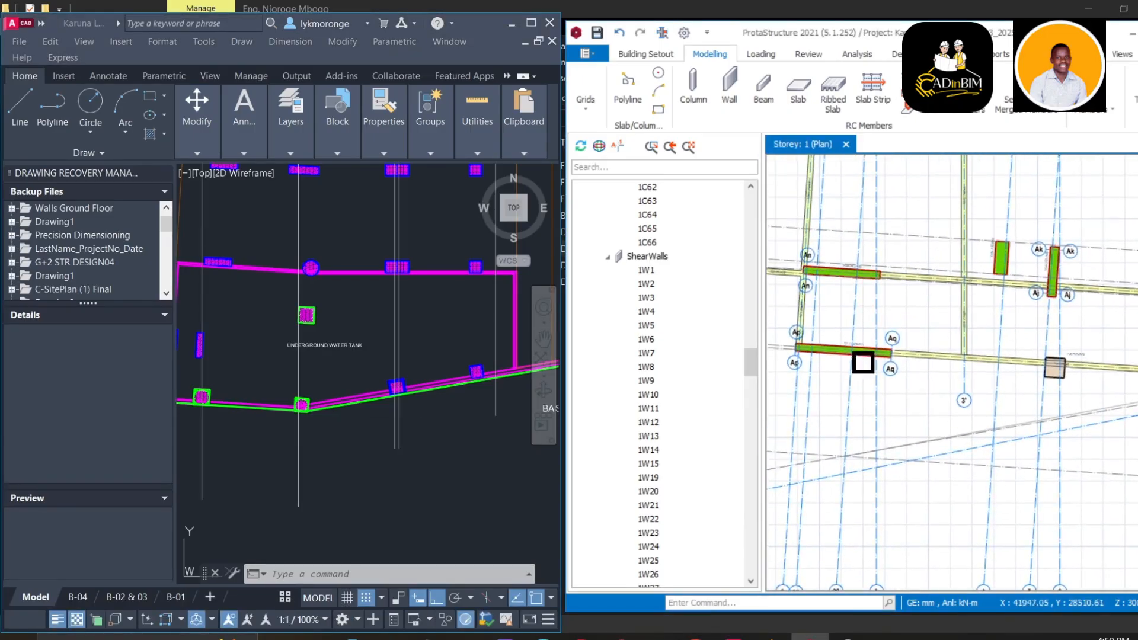
pyautogui.scroll(3, 810, 355)
pyautogui.moveTo(1012, 361); pyautogui.dragTo(677, 410, button='middle')
pyautogui.moveTo(1108, 424); pyautogui.dragTo(816, 416, button='middle')
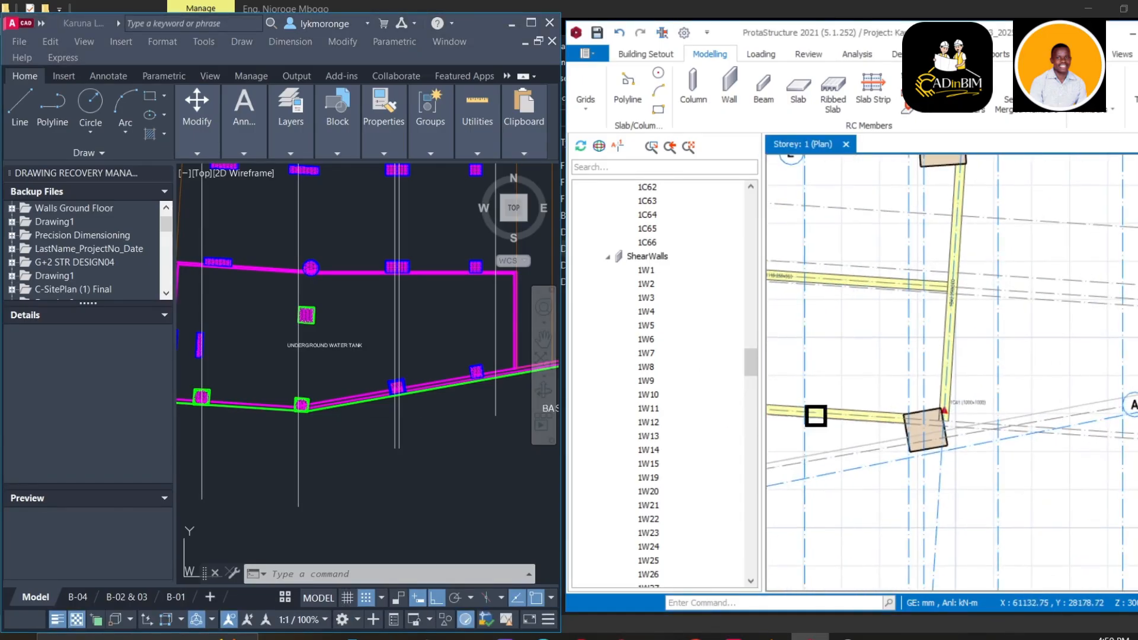
pyautogui.scroll(-2, 901, 455)
pyautogui.moveTo(901, 456); pyautogui.dragTo(1073, 401, button='middle')
pyautogui.moveTo(777, 412); pyautogui.dragTo(694, 458, button='middle')
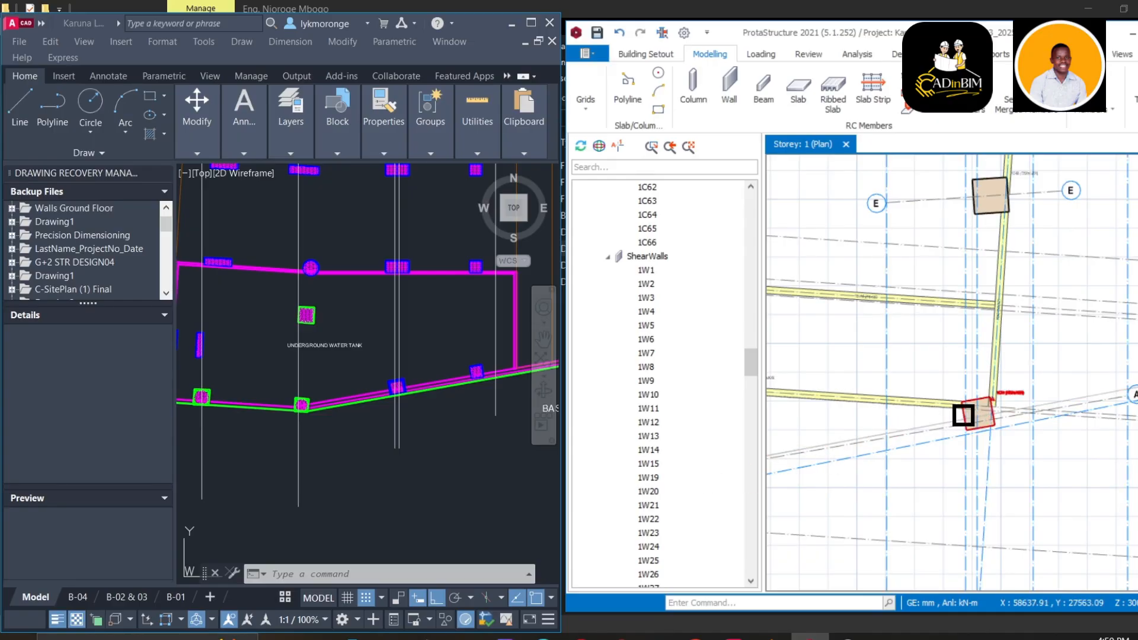
pyautogui.scroll(-2, 964, 415)
pyautogui.moveTo(937, 437); pyautogui.dragTo(1133, 410, button='middle')
pyautogui.scroll(-3, 302, 433)
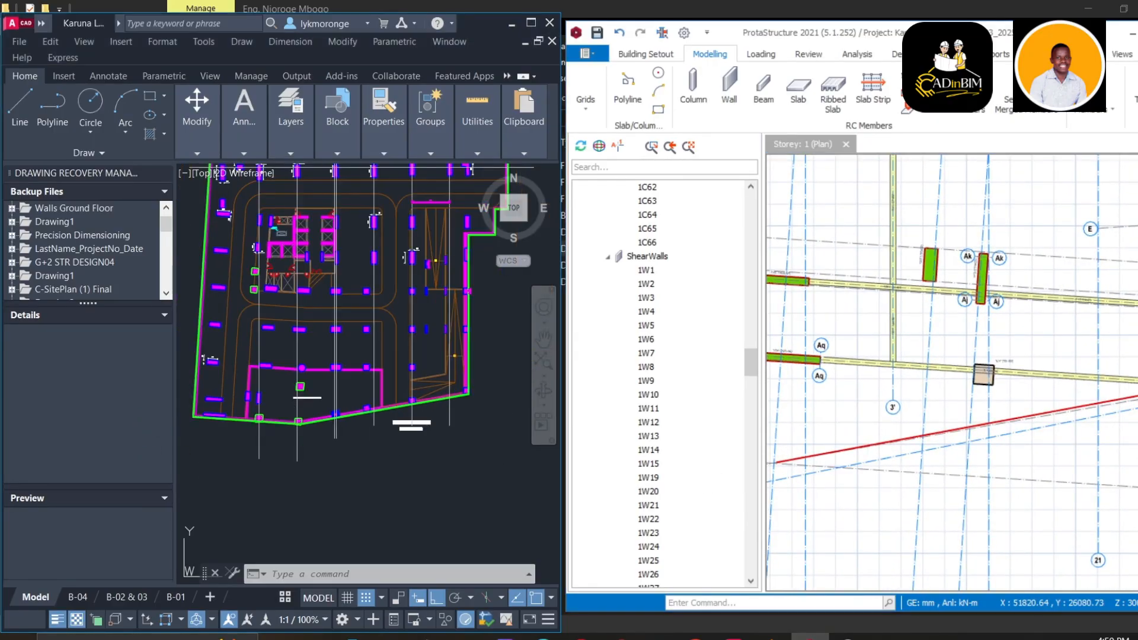
# Bring the shear walls at axes Ap and Aq into view and select the Aq grid axis
pyautogui.scroll(6, 275, 426)
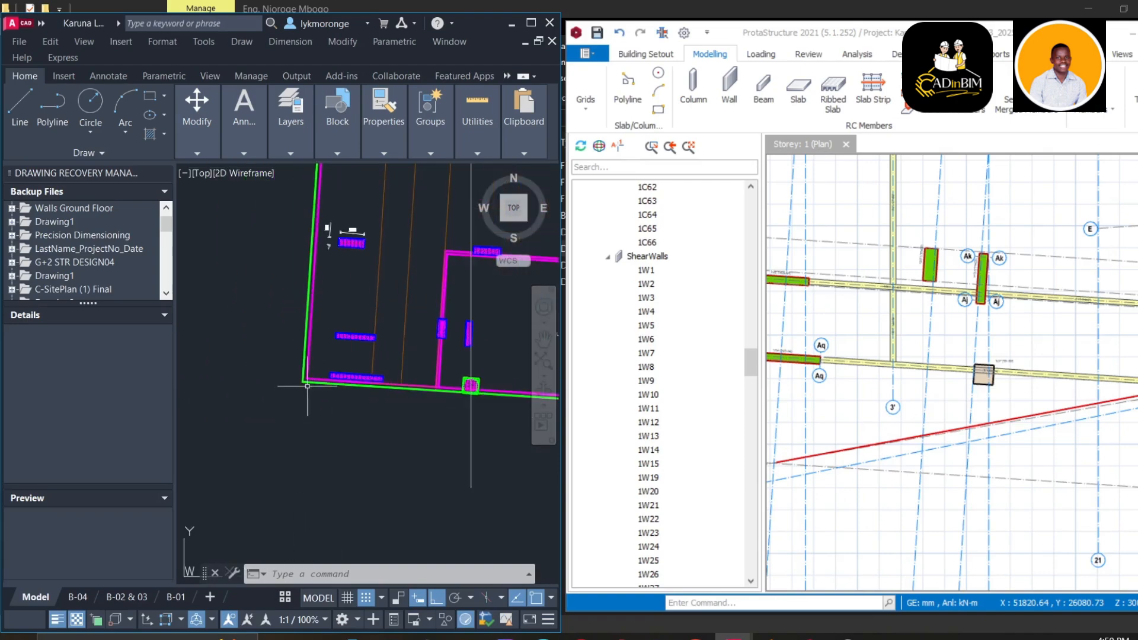
pyautogui.scroll(-2, 335, 389)
pyautogui.moveTo(407, 404); pyautogui.dragTo(324, 413, button='middle')
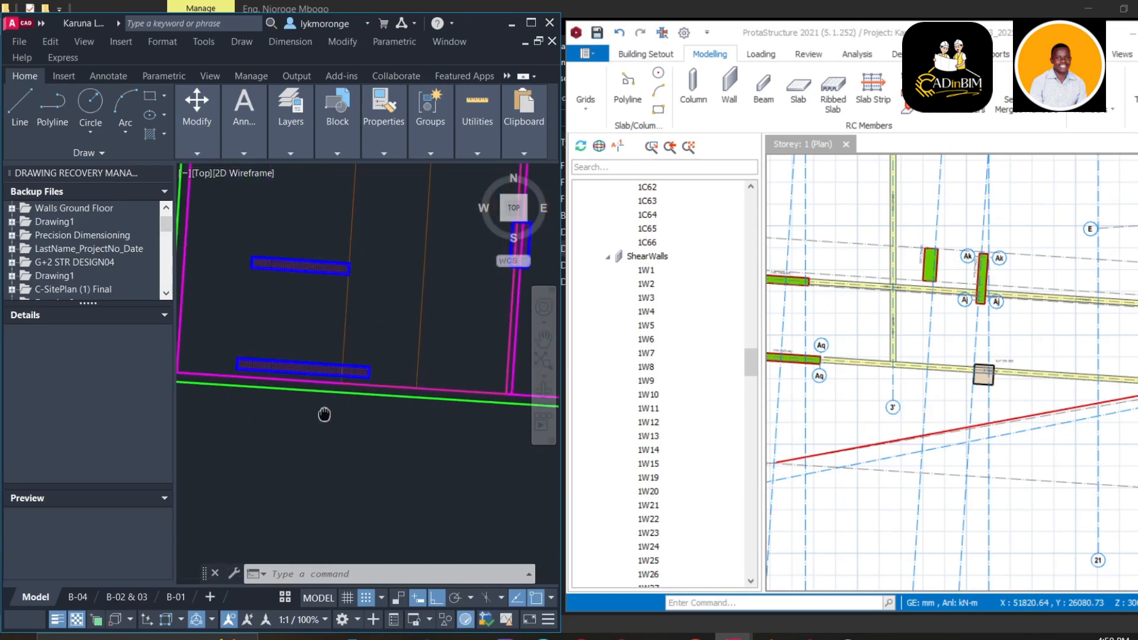
pyautogui.scroll(-3, 768, 391)
pyautogui.moveTo(856, 392); pyautogui.dragTo(1047, 371, button='middle')
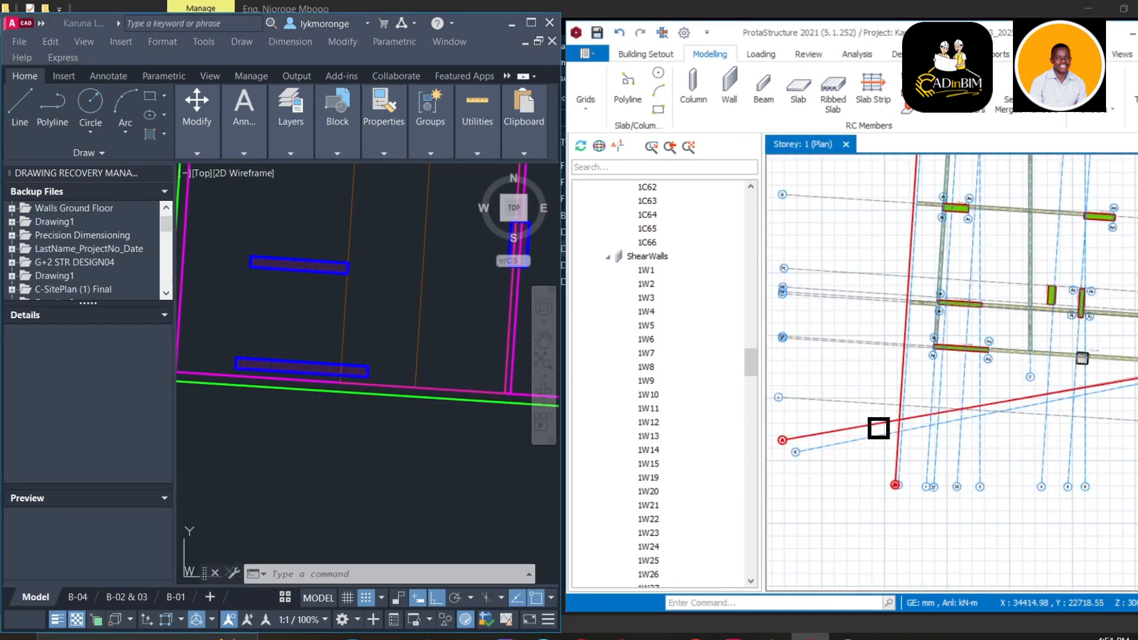
pyautogui.scroll(3, 959, 358)
pyautogui.scroll(2, 959, 359)
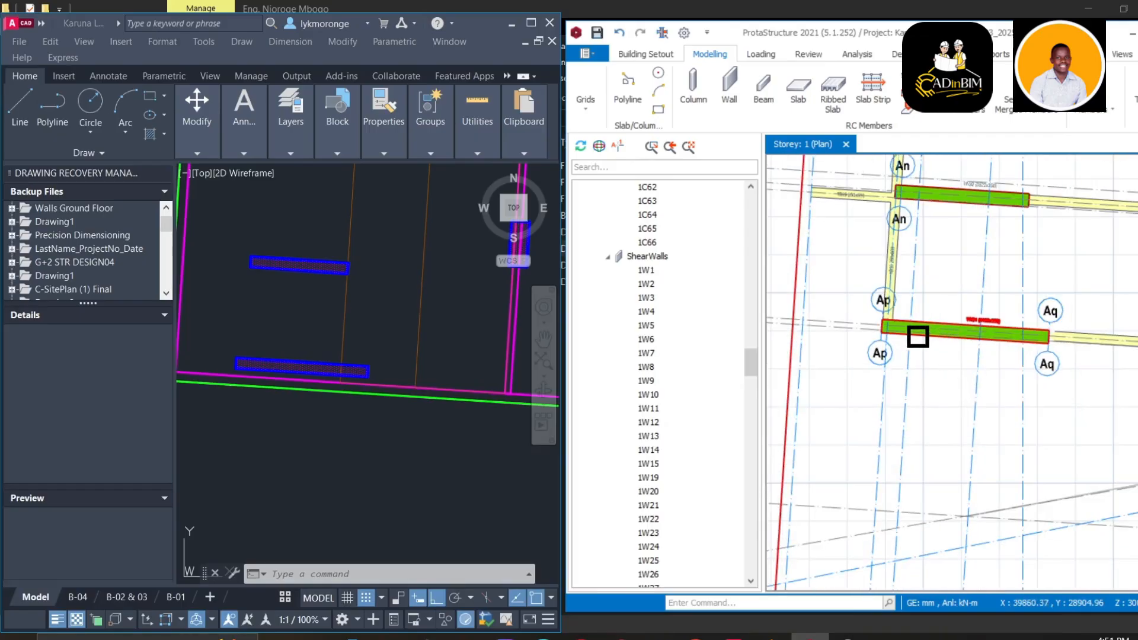
pyautogui.click(873, 330)
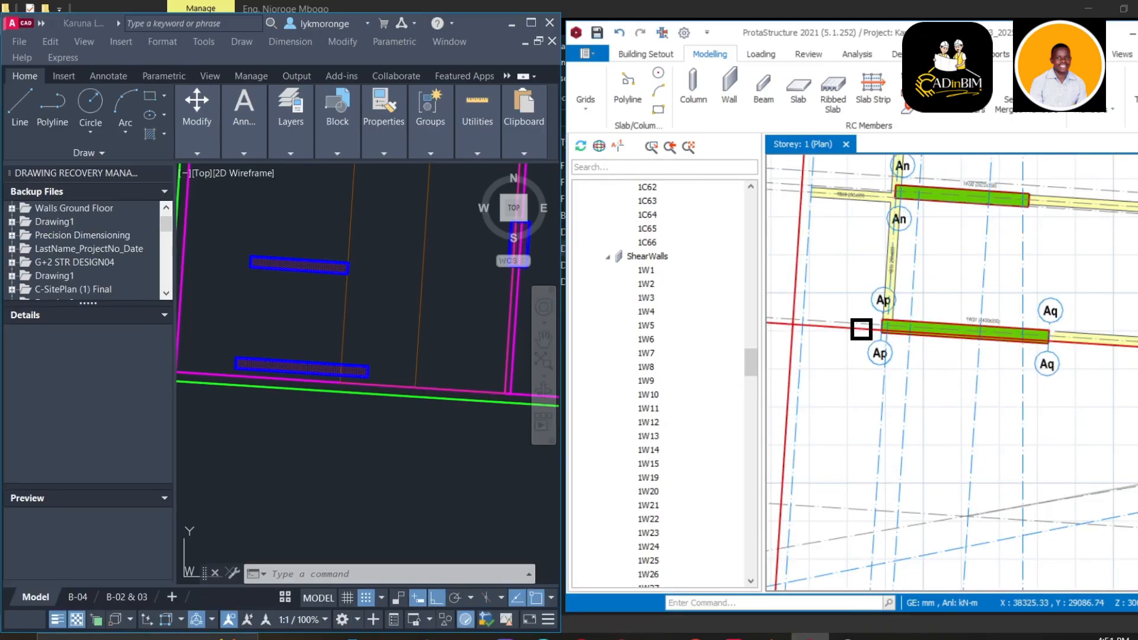
# Pan past columns 1C41 and 1C47 to zoom in on wall 1W31 (4400x350) along Aq
pyautogui.moveTo(860, 326); pyautogui.dragTo(728, 394, button='middle')
pyautogui.moveTo(953, 394); pyautogui.dragTo(782, 384, button='middle')
pyautogui.moveTo(855, 412); pyautogui.dragTo(1137, 348, button='middle')
pyautogui.moveTo(808, 344); pyautogui.dragTo(1029, 356, button='middle')
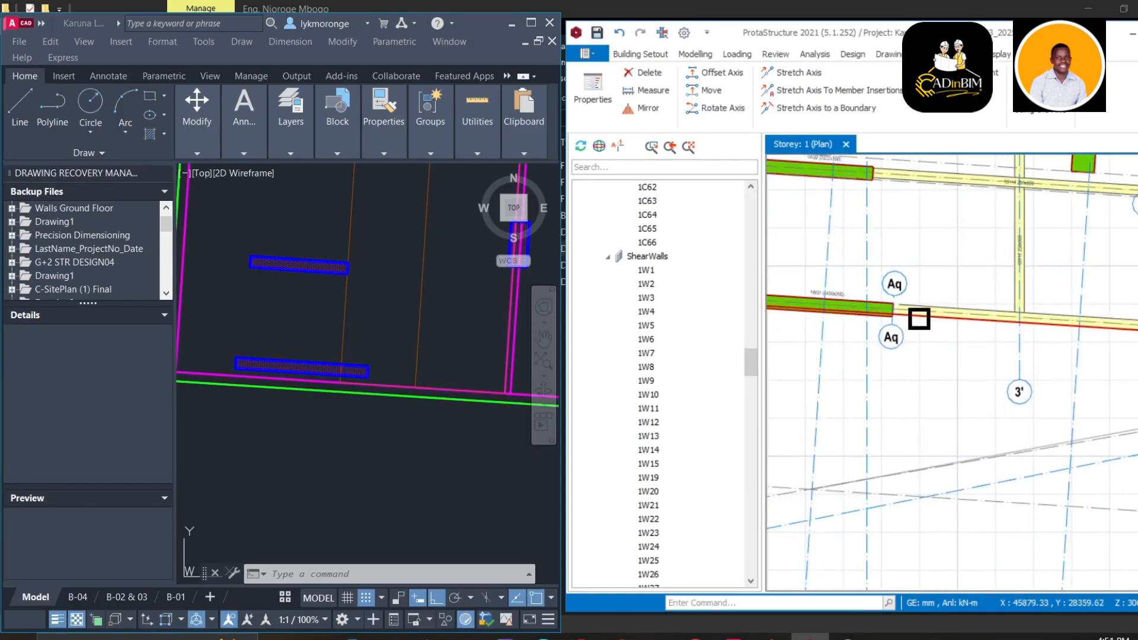
pyautogui.scroll(4, 838, 315)
pyautogui.moveTo(836, 315); pyautogui.dragTo(973, 336, button='middle')
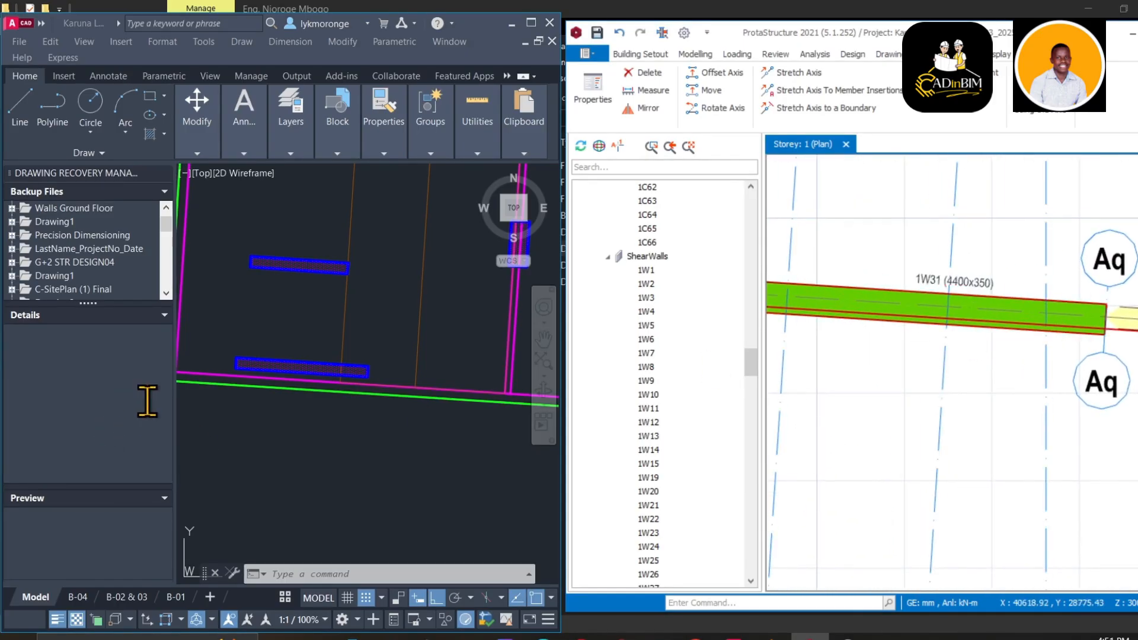
pyautogui.scroll(3, 276, 387)
pyautogui.scroll(-4, 368, 377)
pyautogui.click(369, 377)
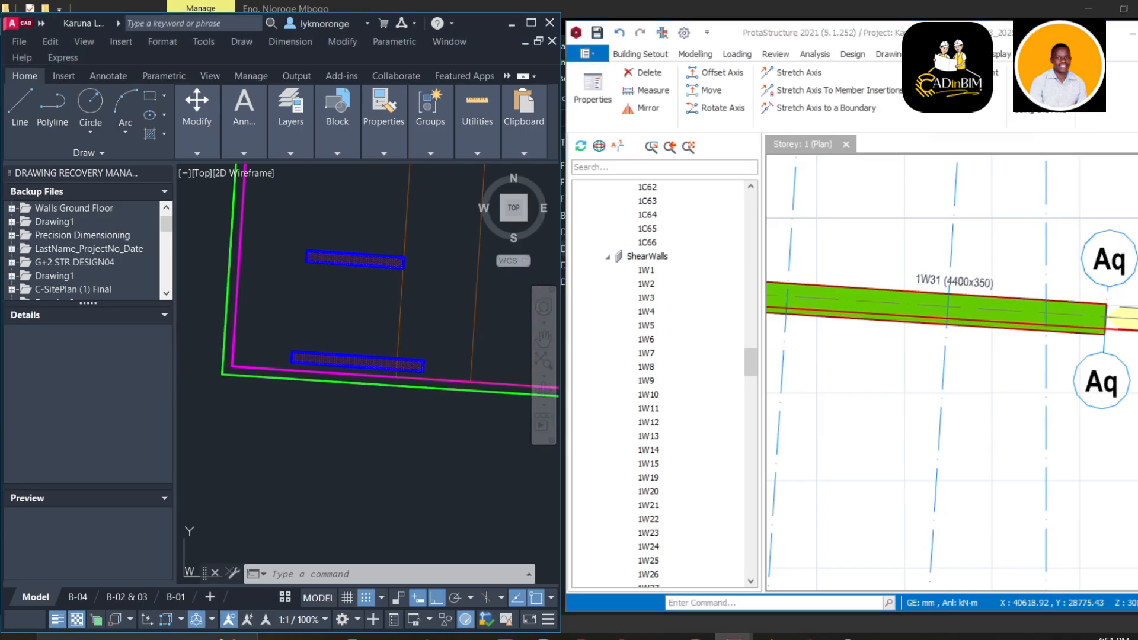
pyautogui.scroll(2, 340, 377)
pyautogui.rightClick(341, 377)
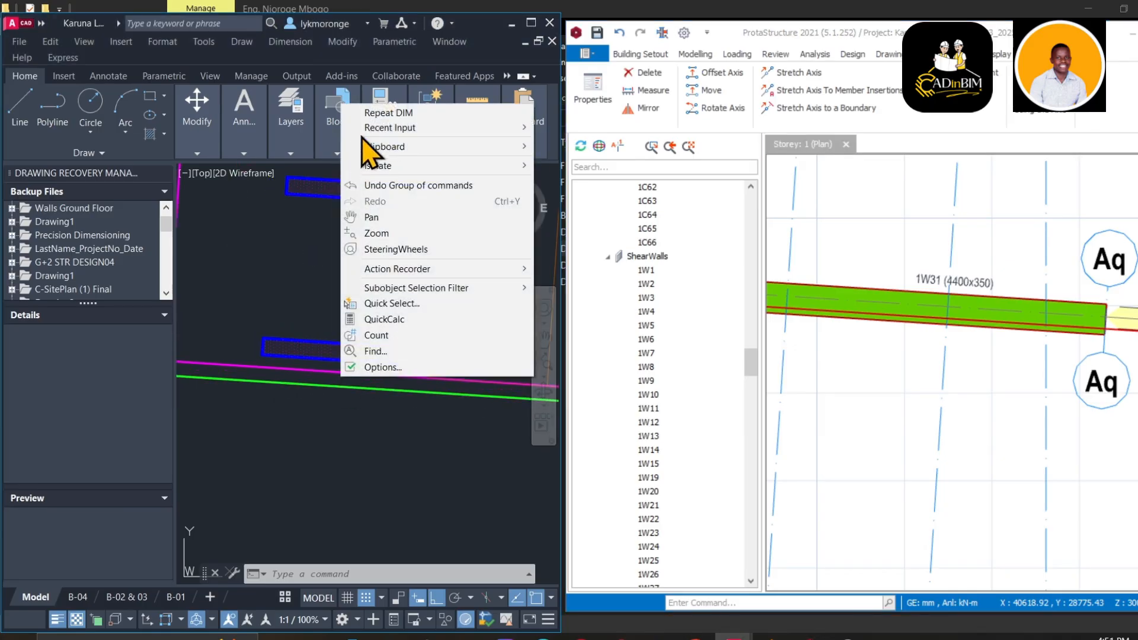
pyautogui.click(386, 112)
pyautogui.scroll(3, 279, 341)
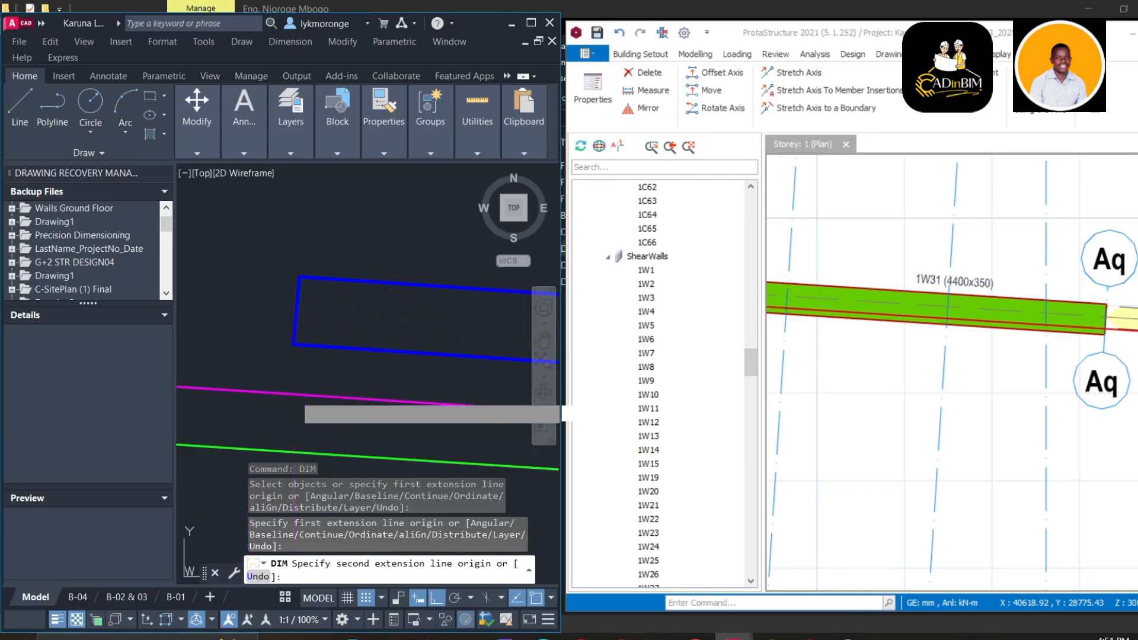
pyautogui.click(294, 395)
pyautogui.scroll(-3, 356, 396)
pyautogui.moveTo(403, 405); pyautogui.dragTo(133, 357, button='middle')
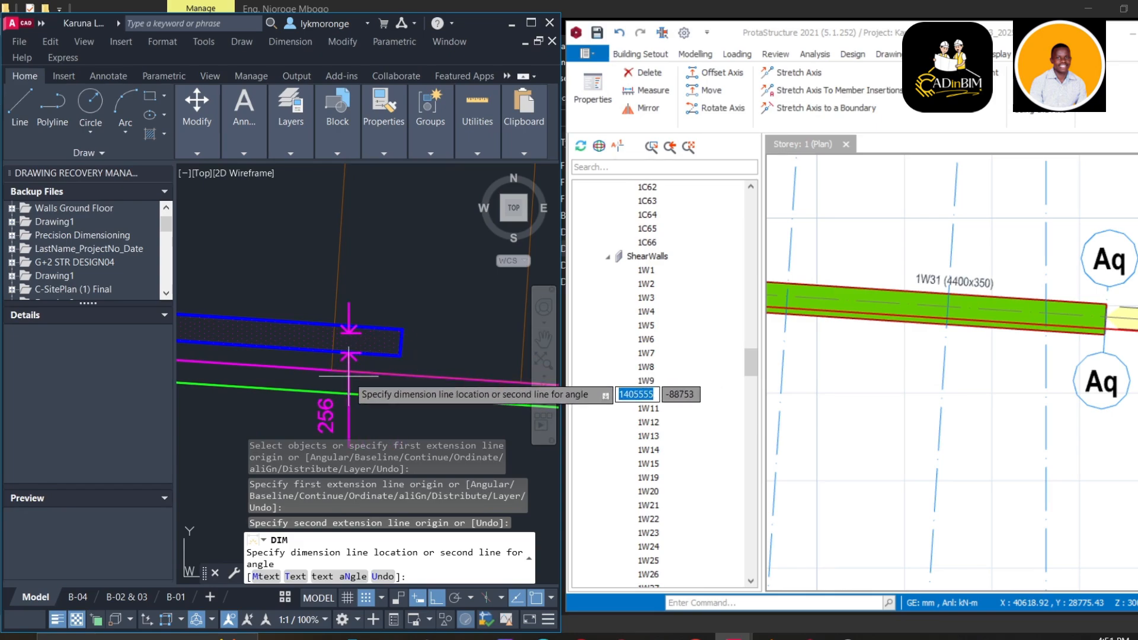
pyautogui.press('Escape')
pyautogui.click(437, 597)
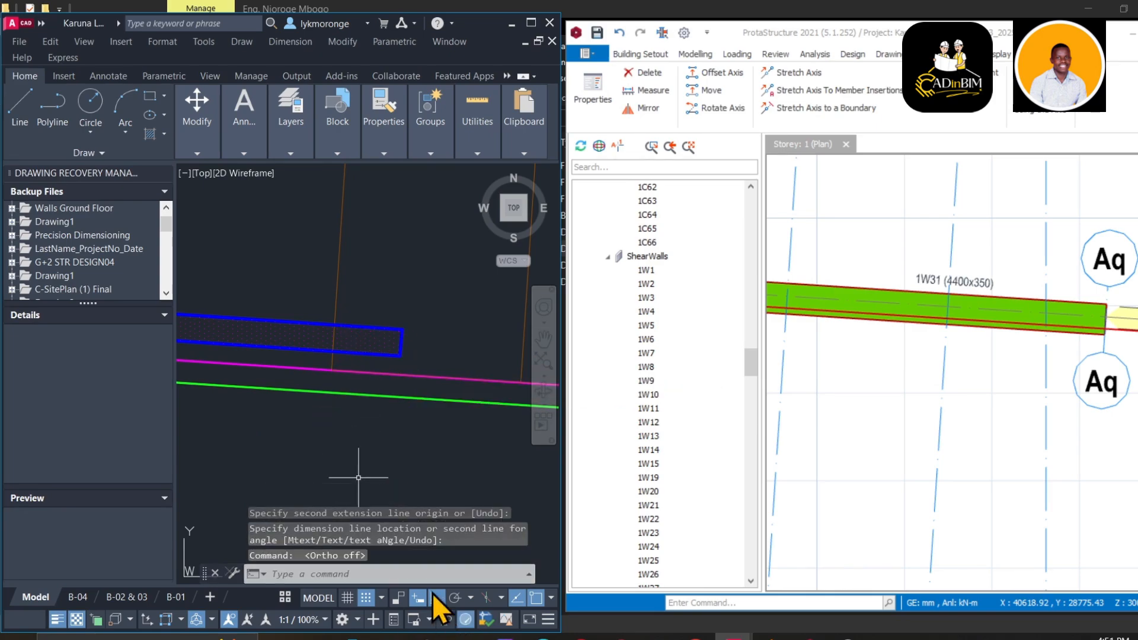
pyautogui.rightClick(423, 304)
pyautogui.click(449, 318)
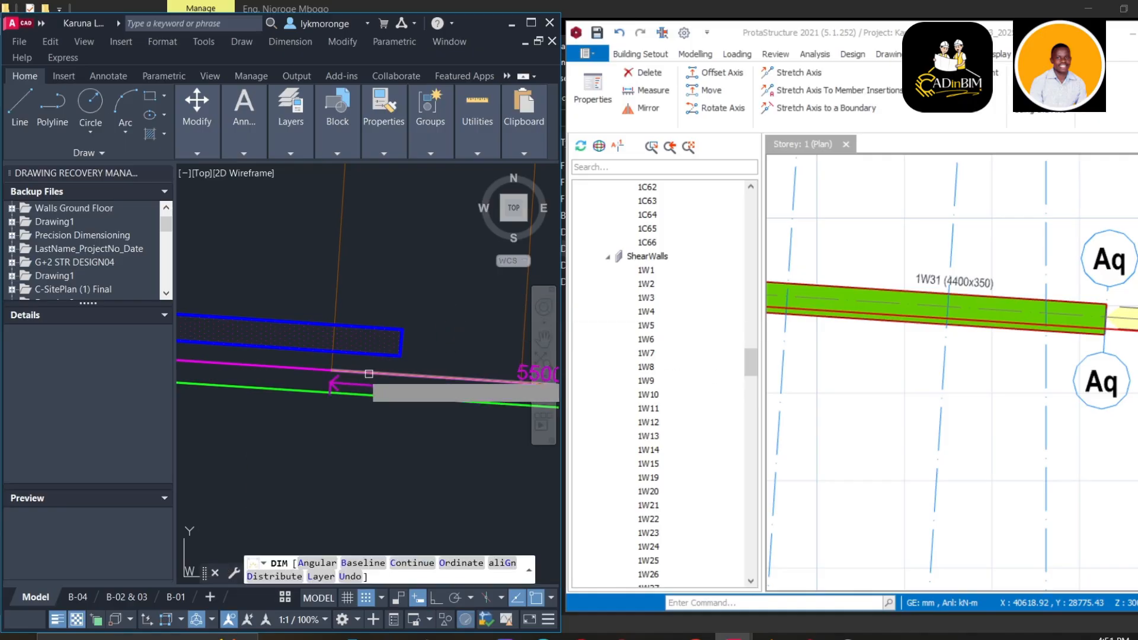
pyautogui.scroll(4, 366, 372)
pyautogui.click(456, 329)
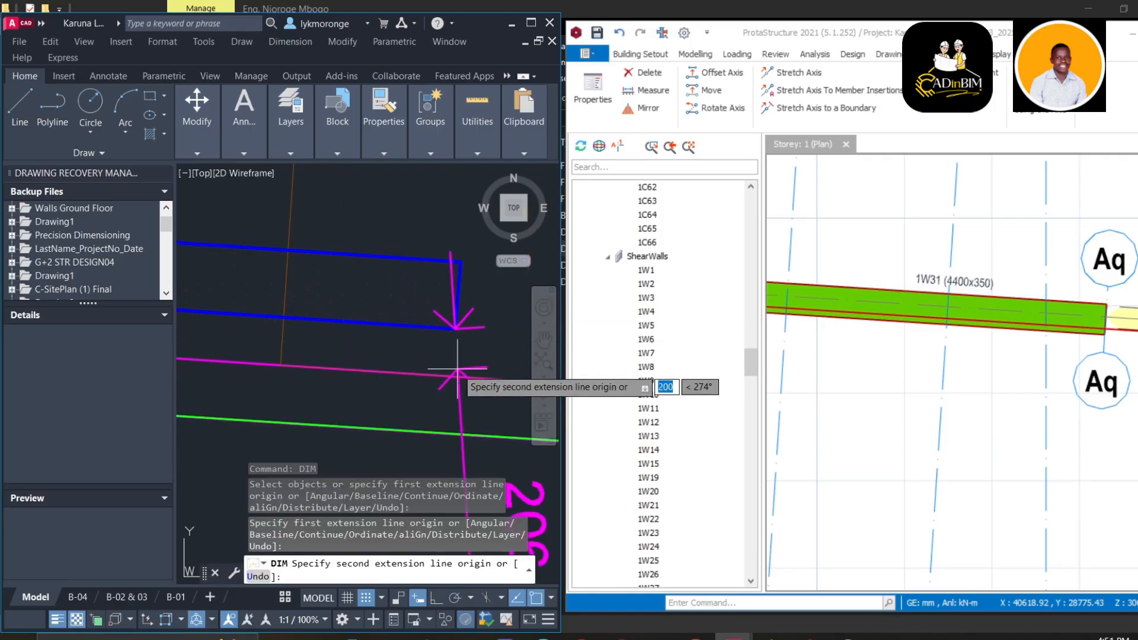
pyautogui.click(452, 377)
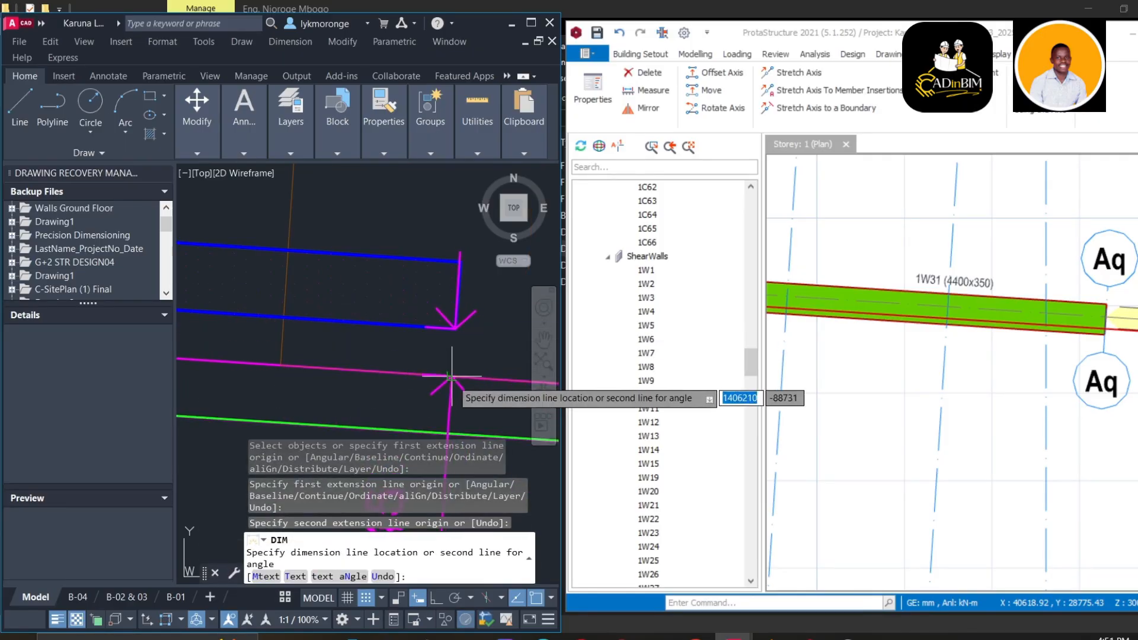
pyautogui.scroll(-2, 415, 250)
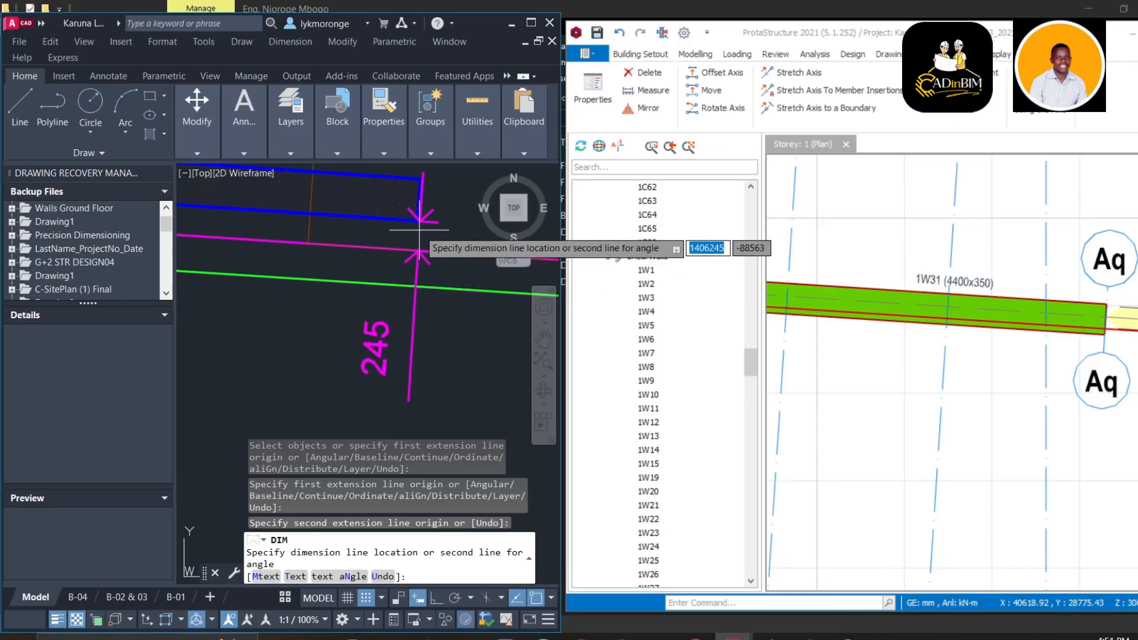
pyautogui.press('Escape')
pyautogui.scroll(-6, 389, 305)
pyautogui.moveTo(377, 307); pyautogui.dragTo(236, 325, button='middle')
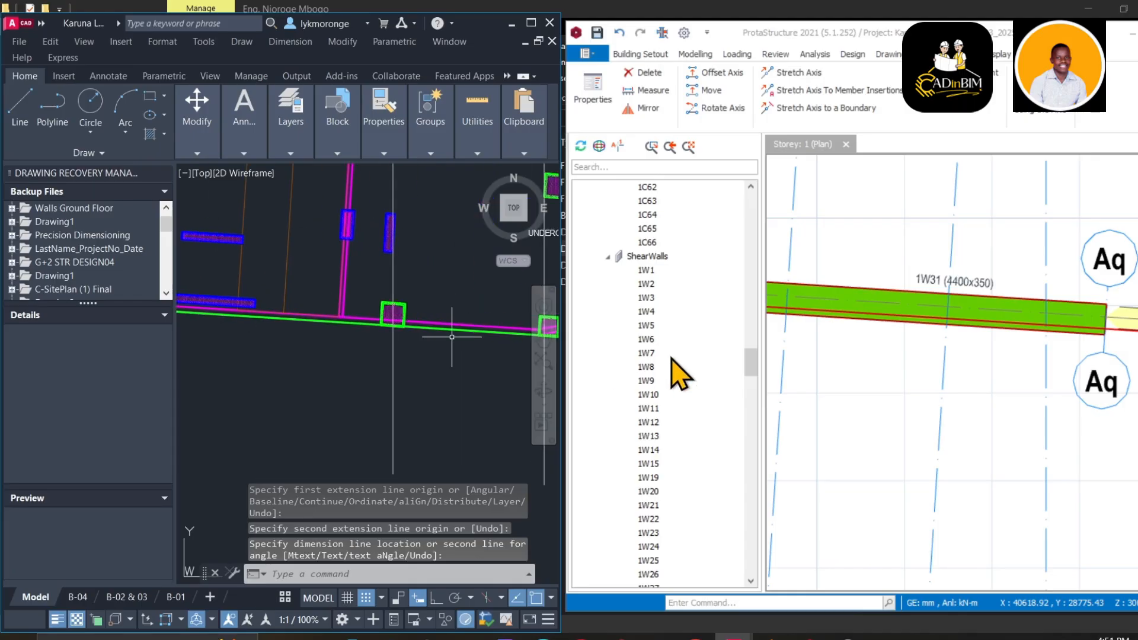
# Move the Ap grid axis under wall 1W31 by -245 mm
pyautogui.click(673, 356)
pyautogui.scroll(-3, 830, 328)
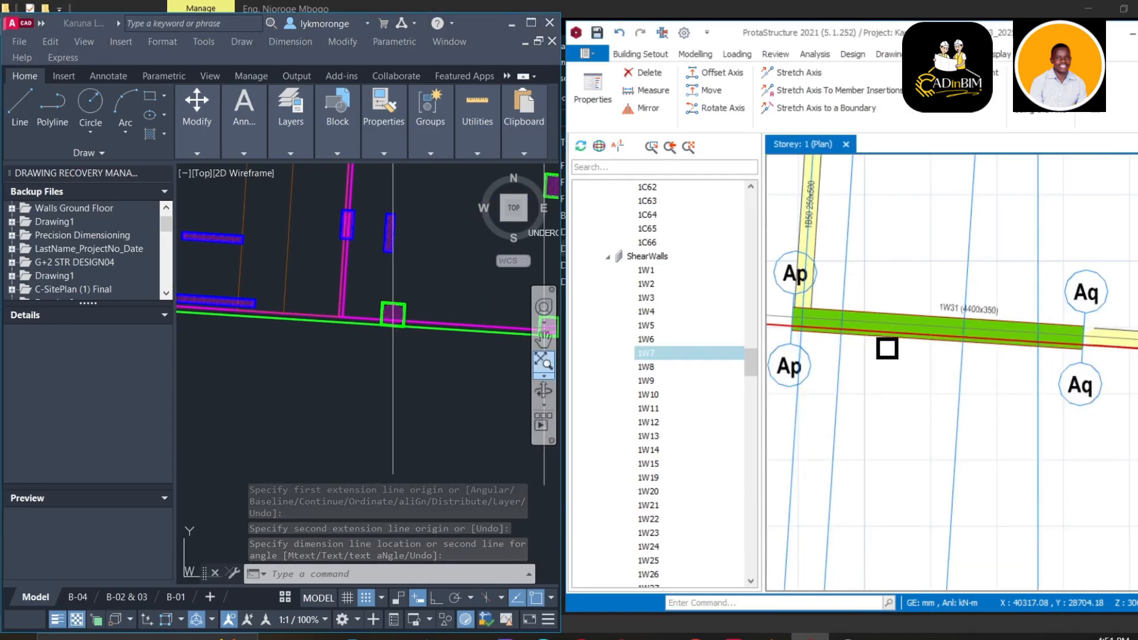
pyautogui.moveTo(897, 349); pyautogui.dragTo(1041, 351, button='middle')
pyautogui.scroll(-1, 916, 341)
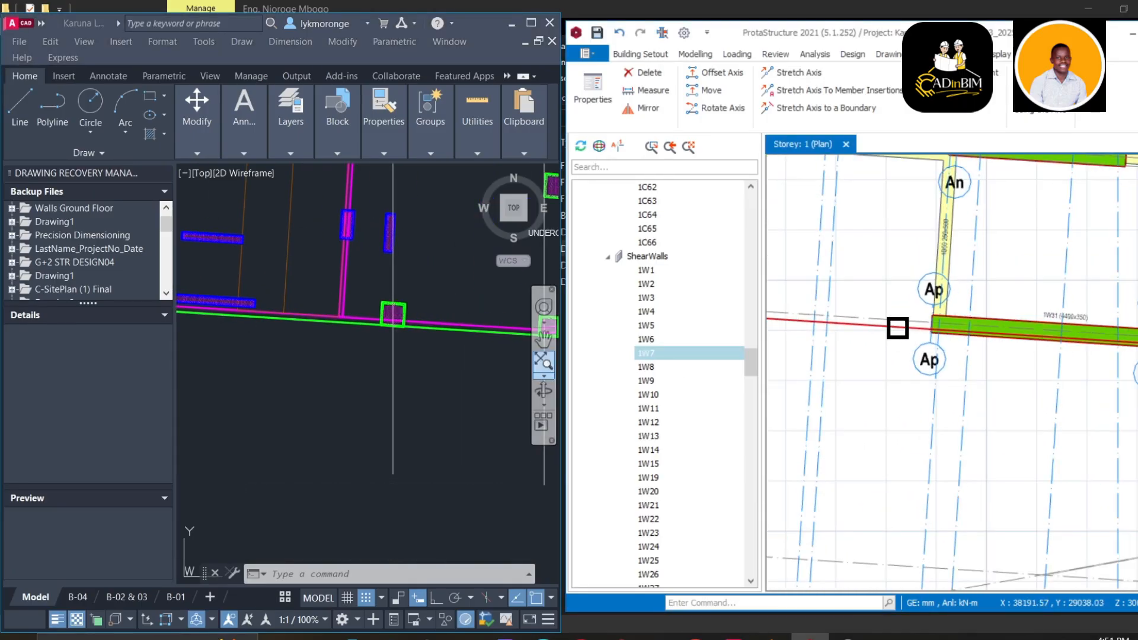
pyautogui.rightClick(898, 328)
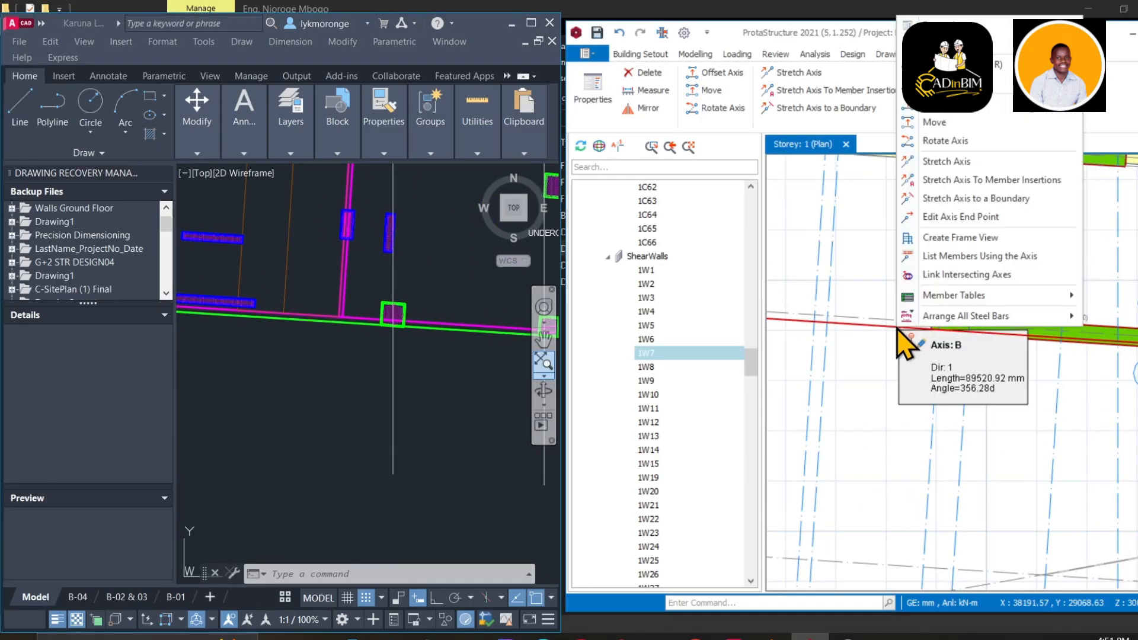
pyautogui.click(947, 123)
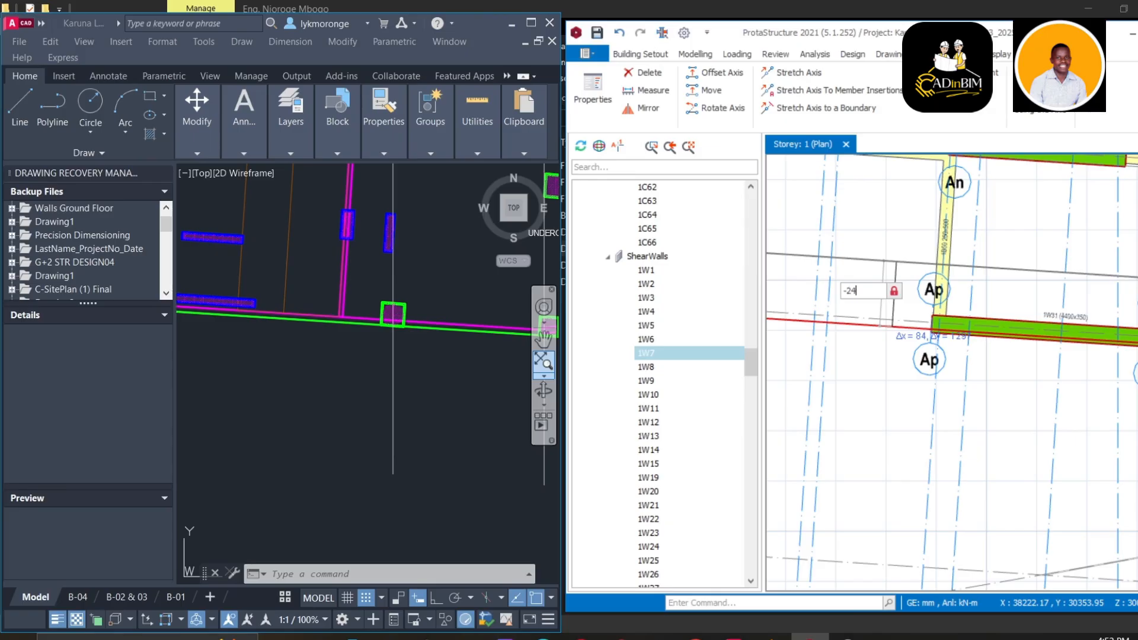
pyautogui.press('Return')
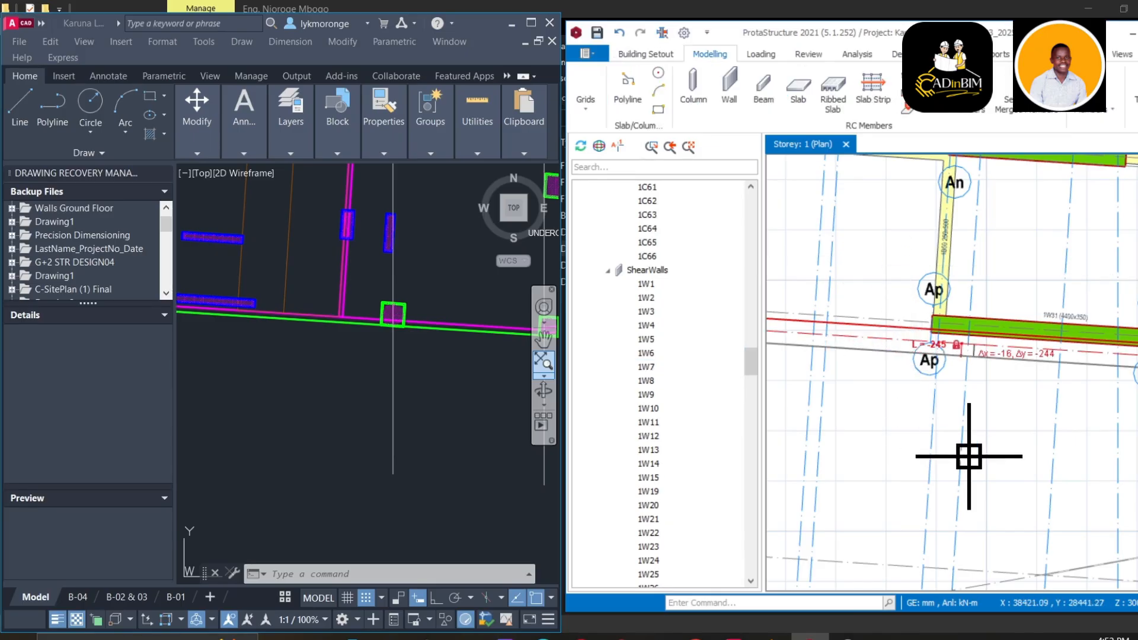
# Select column 1C41 to show its 1000×1000 section rotated 9.87°
pyautogui.scroll(-3, 894, 284)
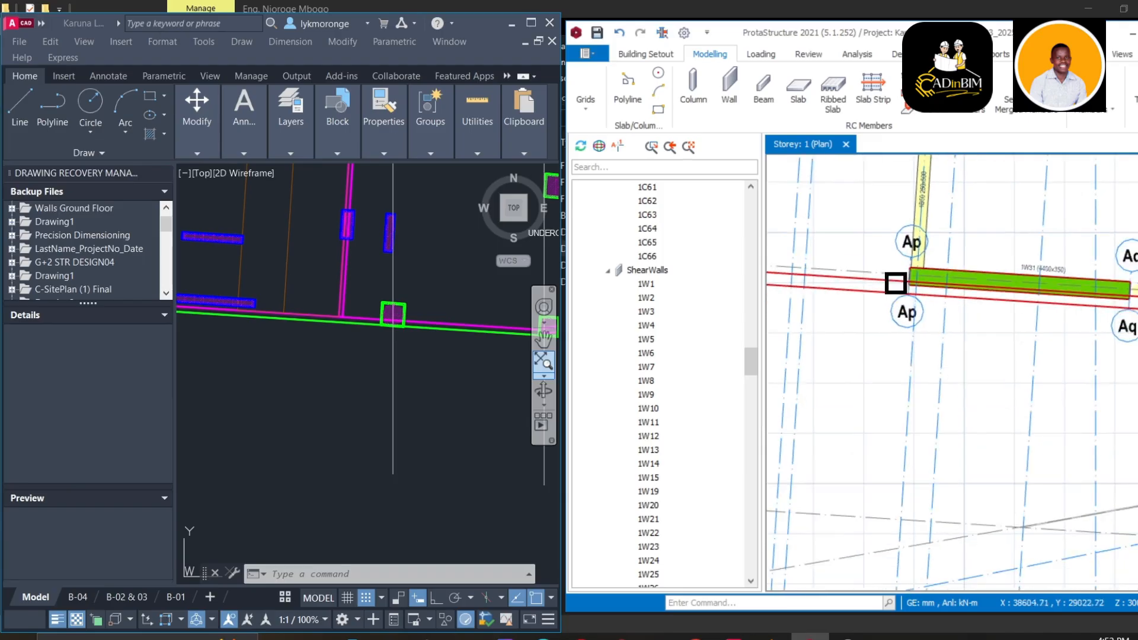
pyautogui.moveTo(890, 303); pyautogui.dragTo(865, 388, button='middle')
pyautogui.moveTo(1084, 326); pyautogui.dragTo(882, 316, button='middle')
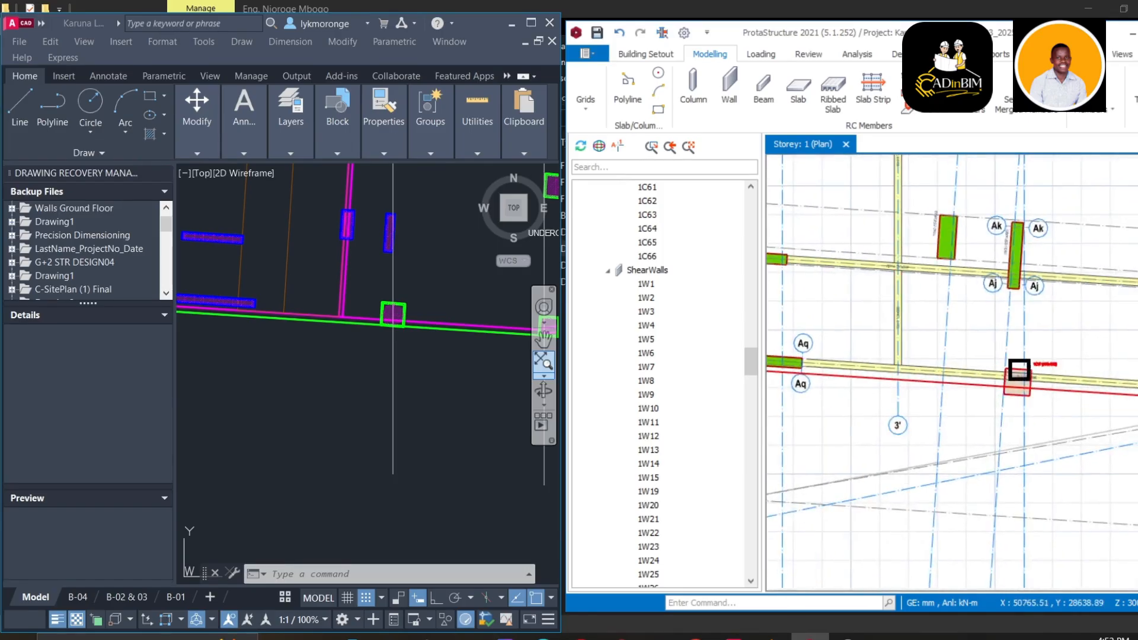
pyautogui.moveTo(1026, 383); pyautogui.dragTo(884, 368, button='middle')
pyautogui.scroll(5, 961, 365)
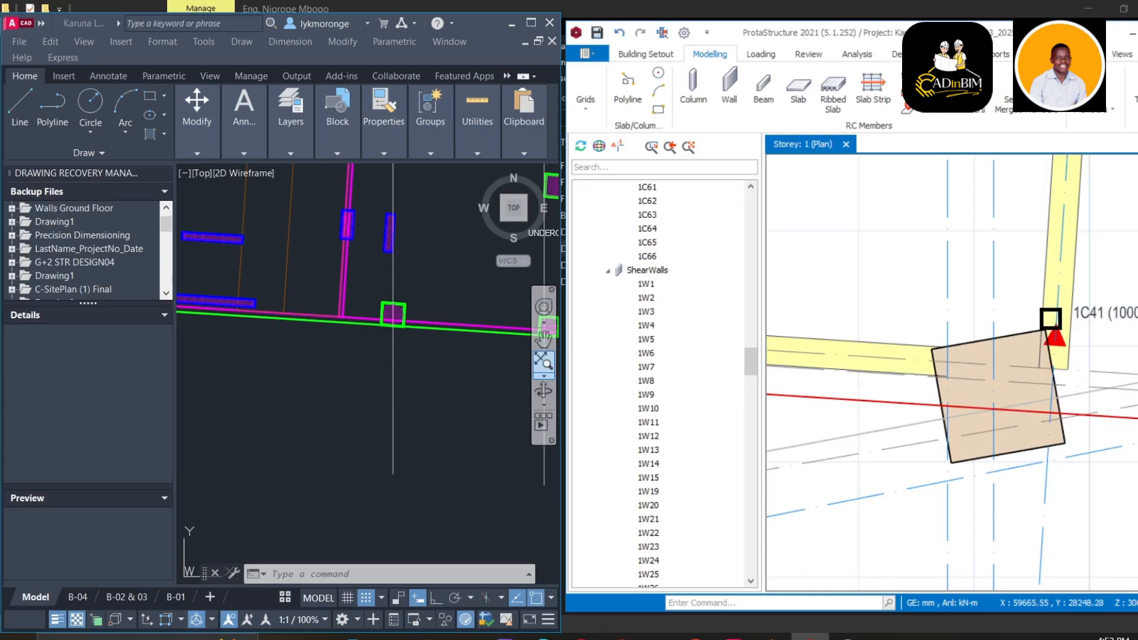
pyautogui.scroll(-5, 396, 332)
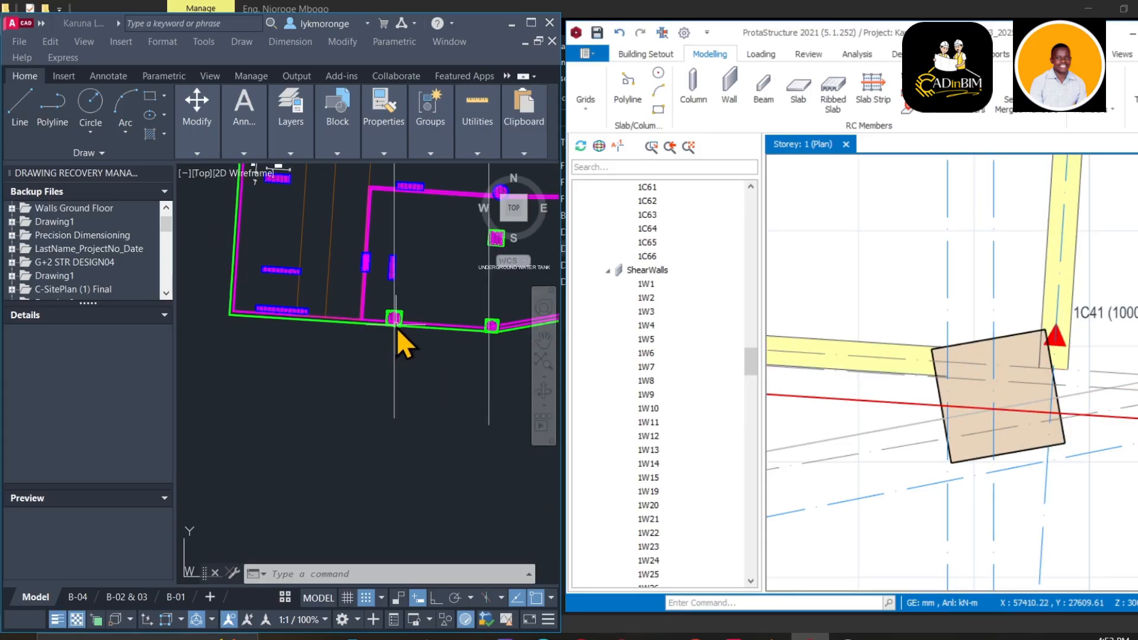
pyautogui.scroll(4, 477, 328)
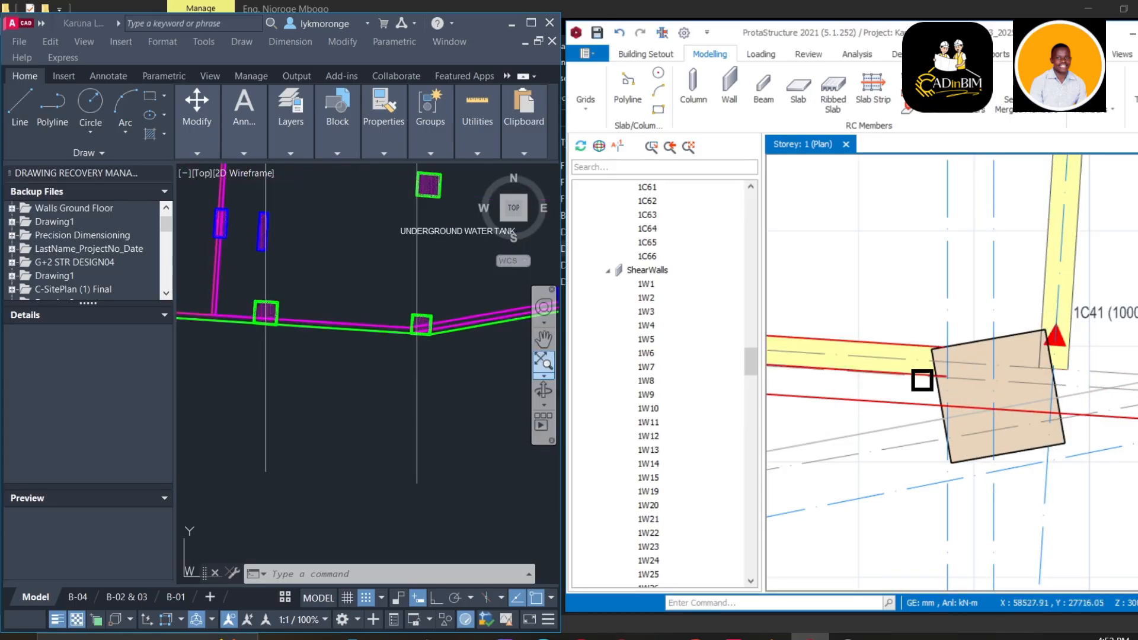
pyautogui.click(951, 372)
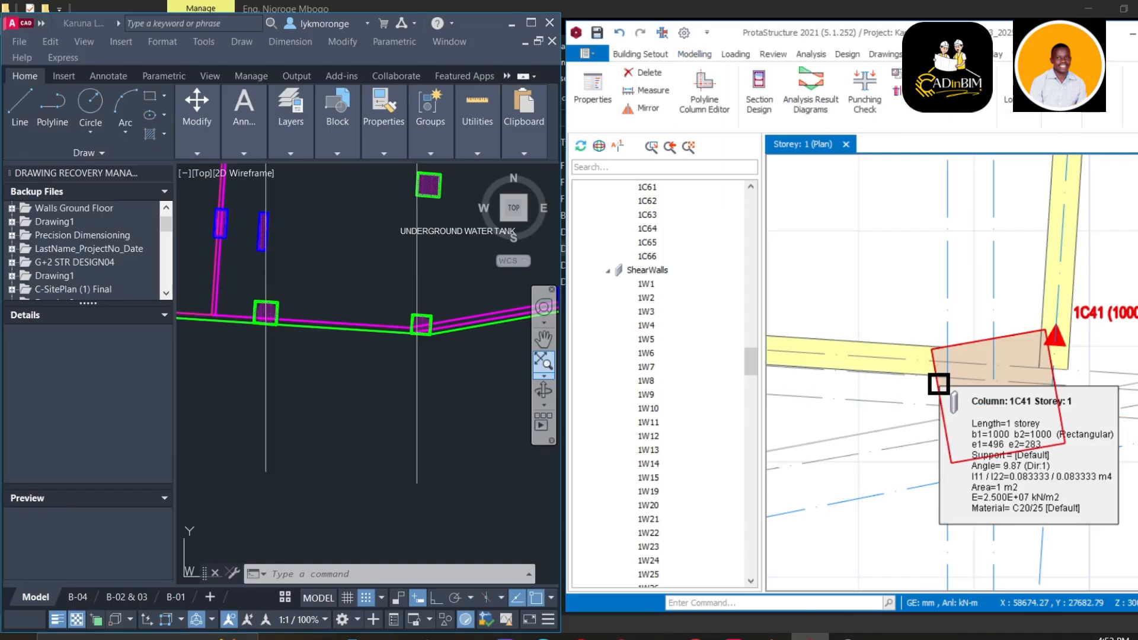
pyautogui.rightClick(951, 371)
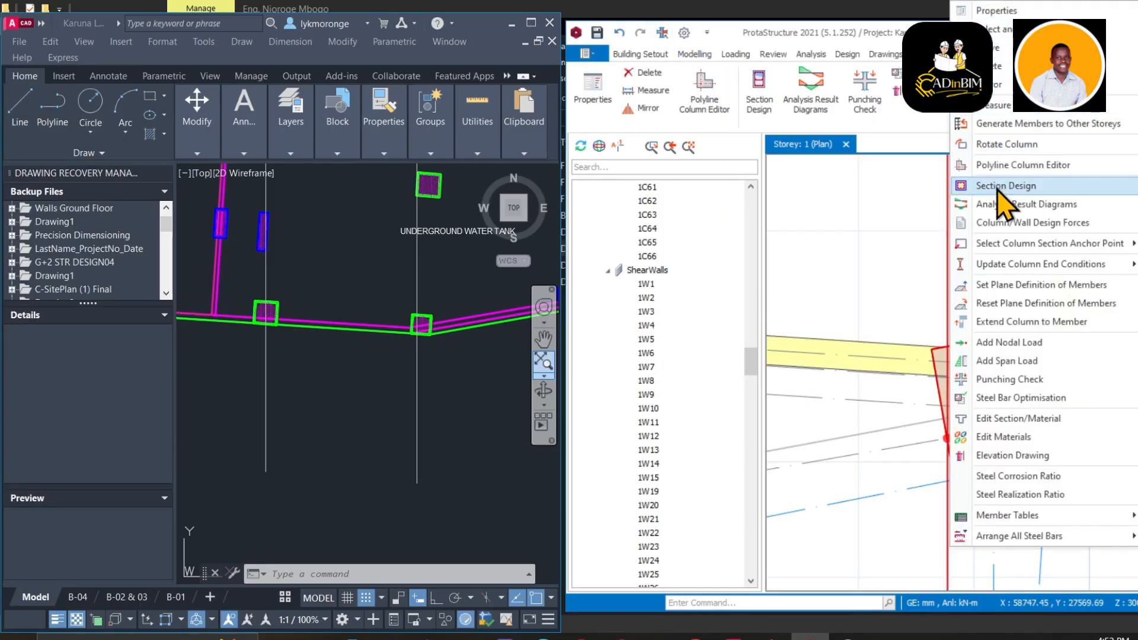
pyautogui.click(997, 144)
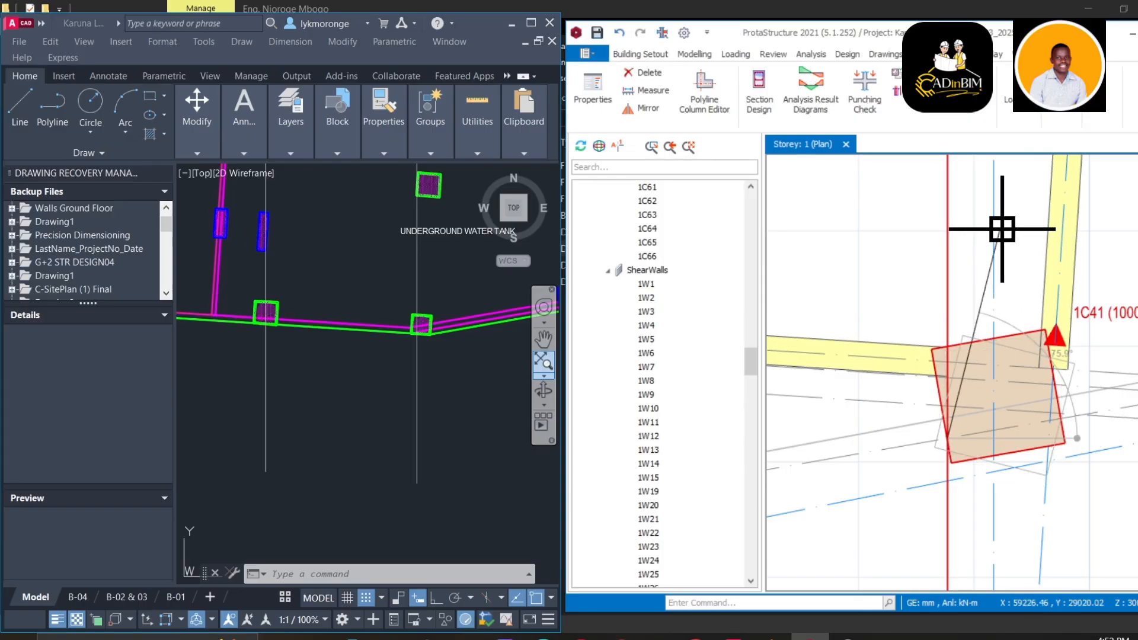
pyautogui.click(984, 231)
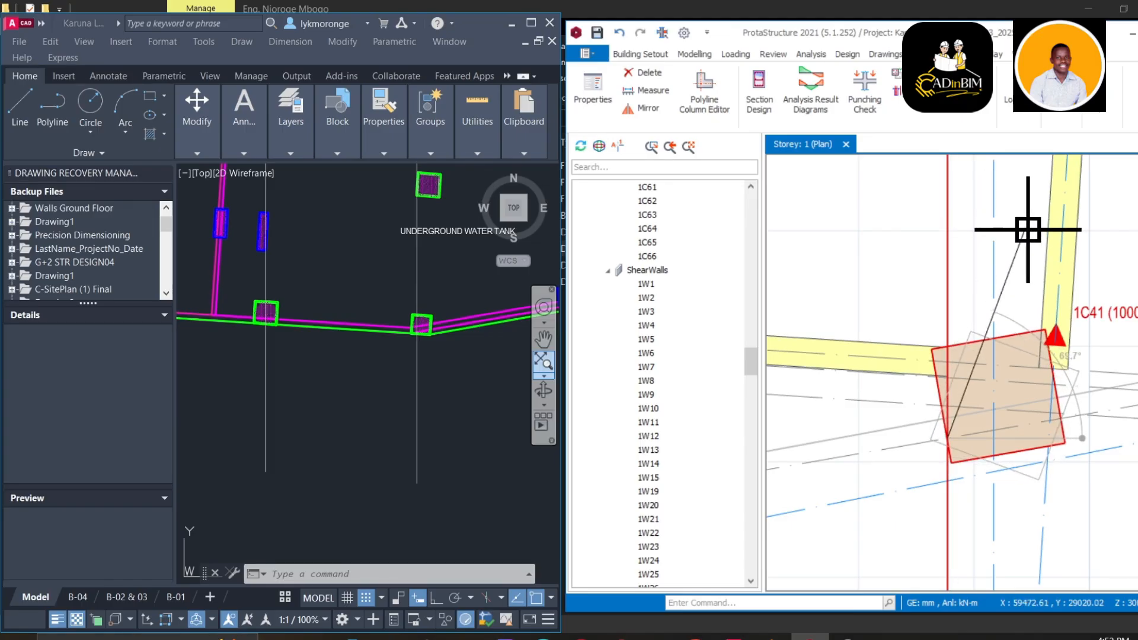
pyautogui.click(994, 233)
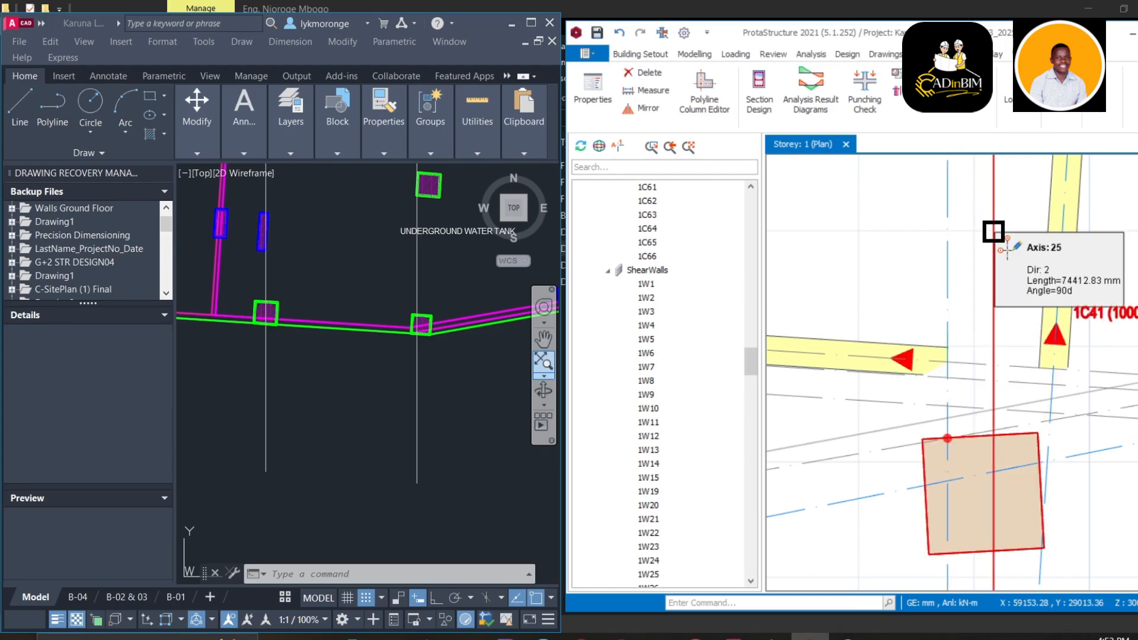
pyautogui.click(615, 36)
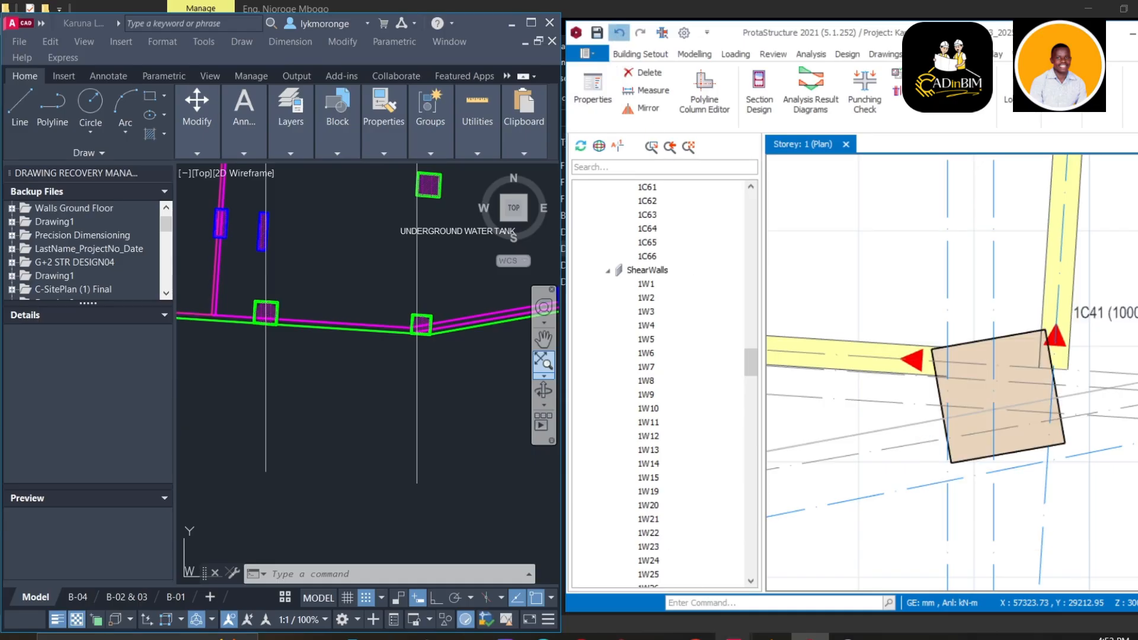
pyautogui.hotkey('alt', 'Tab')
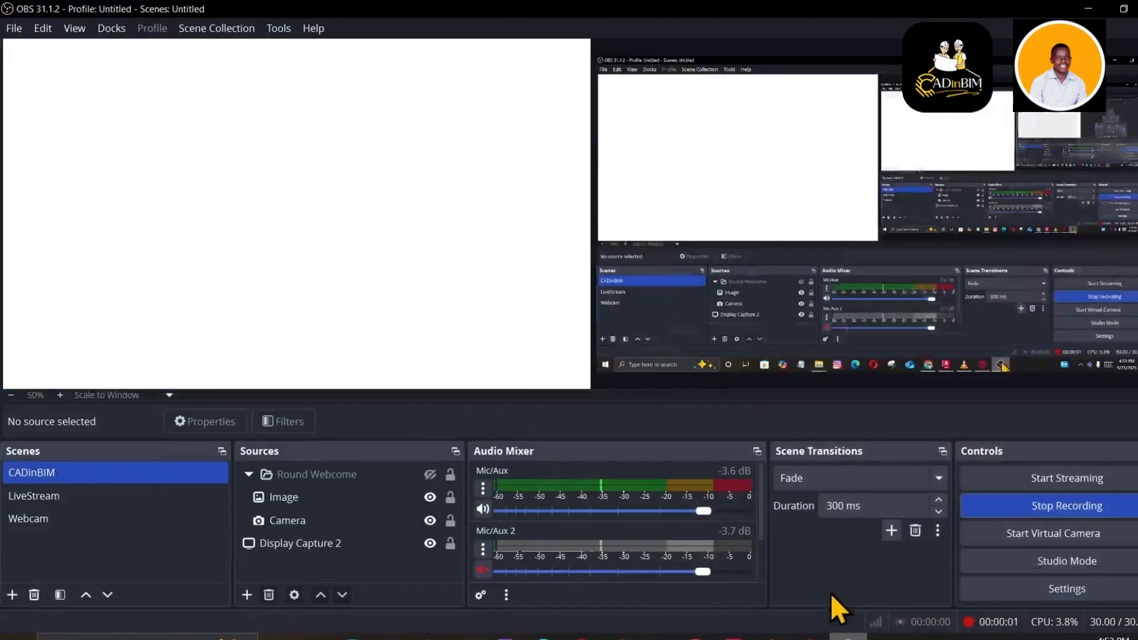